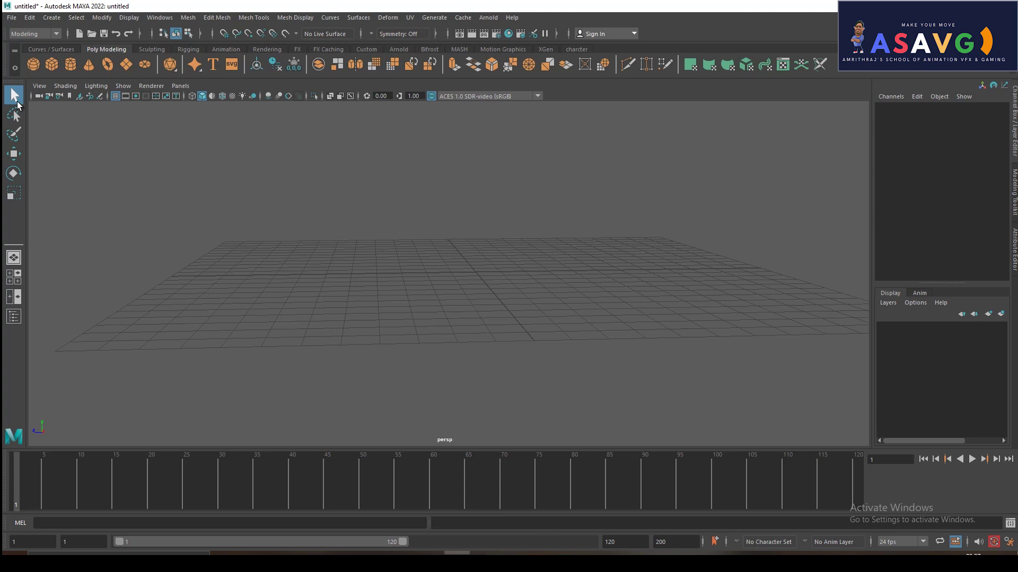
# Draw a polygon sphere, pSphere1, on the grid with the Poly Sphere shelf tool
pyautogui.click(34, 64)
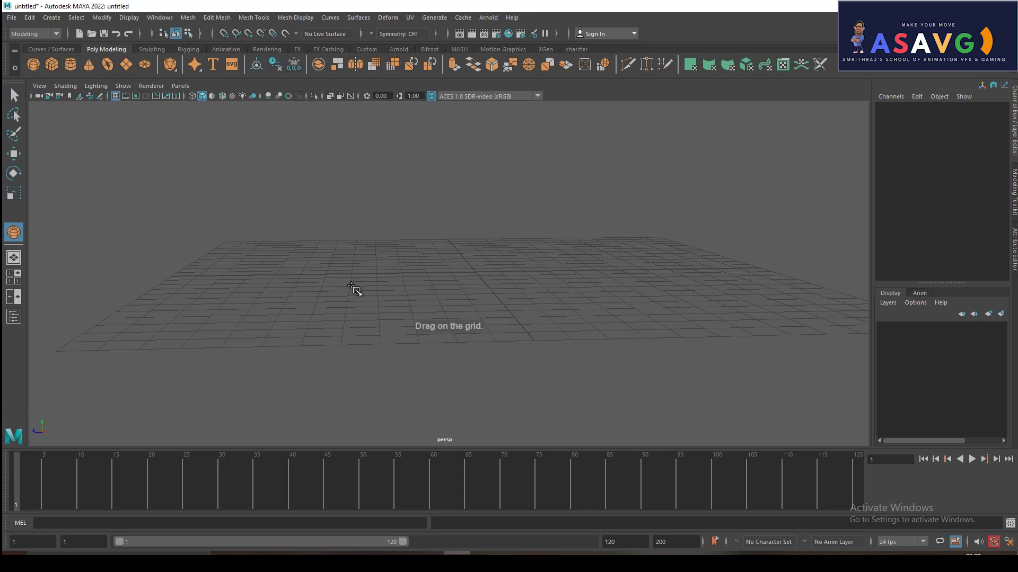
pyautogui.moveTo(353, 281); pyautogui.dragTo(373, 297)
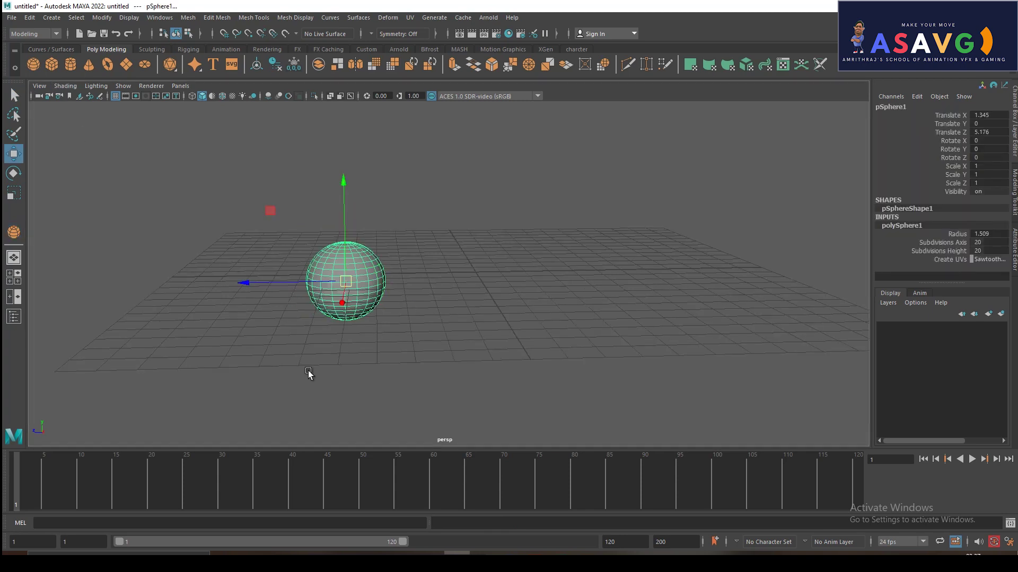
# Duplicate the sphere as pSphere2, move it away along Z, and frame both in side view
pyautogui.hotkey('ctrl', 'd')
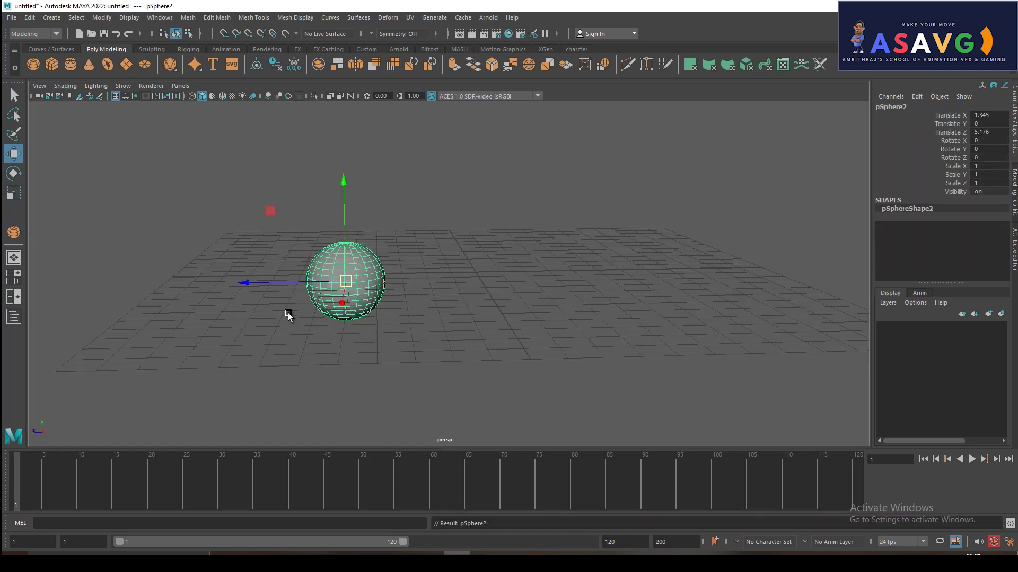
pyautogui.moveTo(276, 284)
pyautogui.mouseDown()
pyautogui.moveTo(498, 280)
pyautogui.moveTo(665, 418)
pyautogui.mouseUp()
pyautogui.scroll(-2, 497, 283)
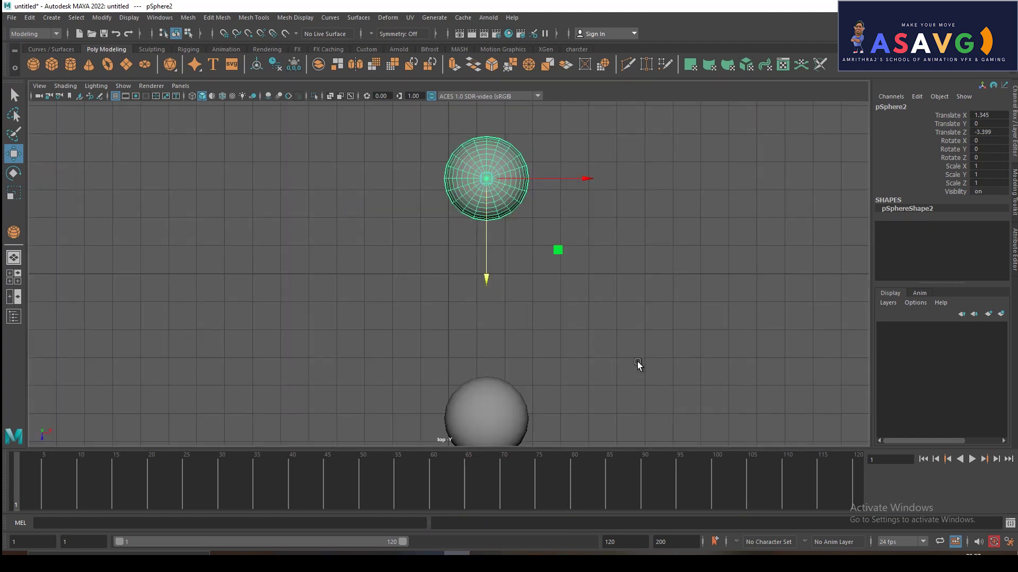
pyautogui.keyDown('alt'); pyautogui.moveTo(638, 364); pyautogui.dragTo(562, 356); pyautogui.keyUp('alt')
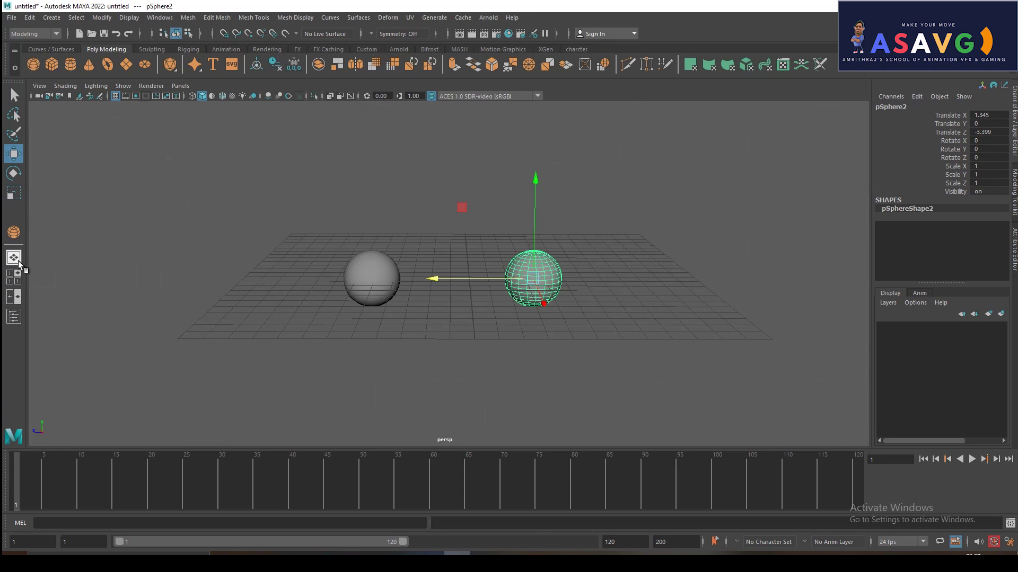
pyautogui.click(16, 275)
pyautogui.click(644, 413)
pyautogui.press('space')
pyautogui.scroll(-1, 568, 293)
pyautogui.keyDown('alt'); pyautogui.moveTo(568, 294); pyautogui.dragTo(595, 348, button='middle'); pyautogui.keyUp('alt')
# Raise both spheres off the ground and push the right sphere farther from the left
pyautogui.click(566, 335)
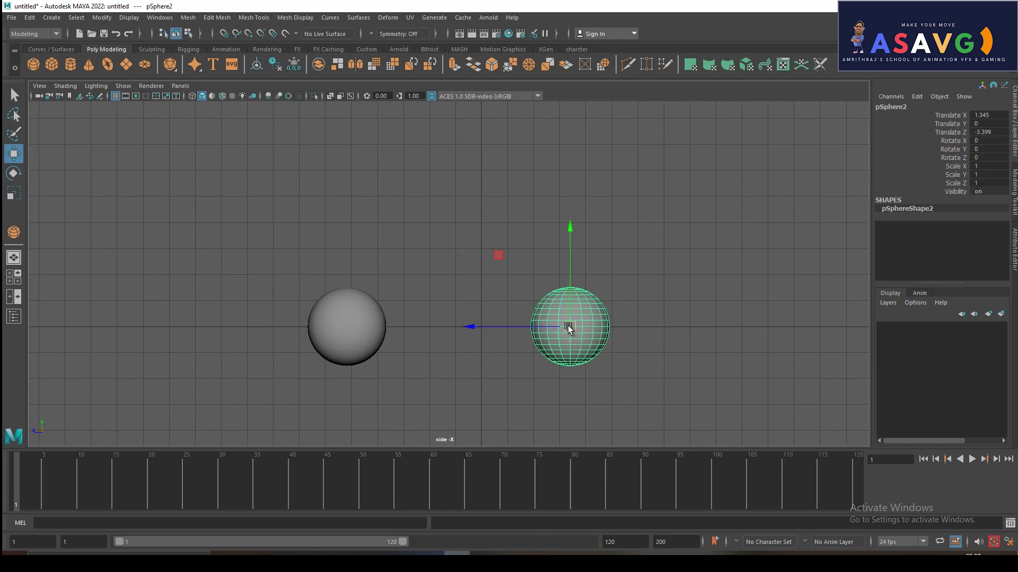
pyautogui.moveTo(568, 325); pyautogui.dragTo(622, 287)
pyautogui.click(352, 329)
pyautogui.moveTo(343, 336)
pyautogui.mouseDown()
pyautogui.moveTo(395, 272)
pyautogui.moveTo(395, 294)
pyautogui.moveTo(368, 295)
pyautogui.mouseUp()
pyautogui.click(603, 303)
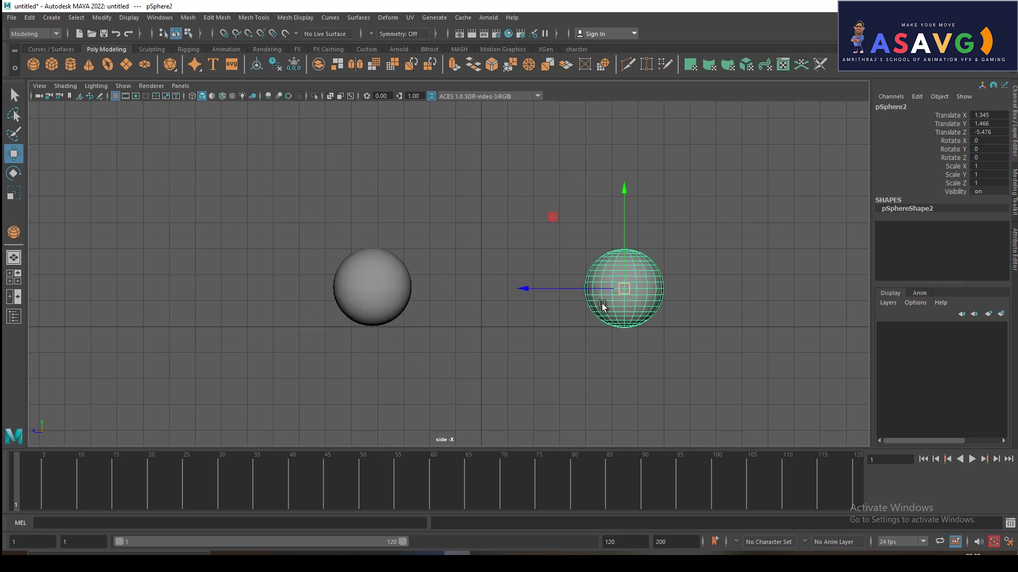
pyautogui.moveTo(571, 291)
pyautogui.mouseDown()
pyautogui.moveTo(654, 266)
pyautogui.moveTo(649, 255)
pyautogui.mouseUp()
pyautogui.press('space')
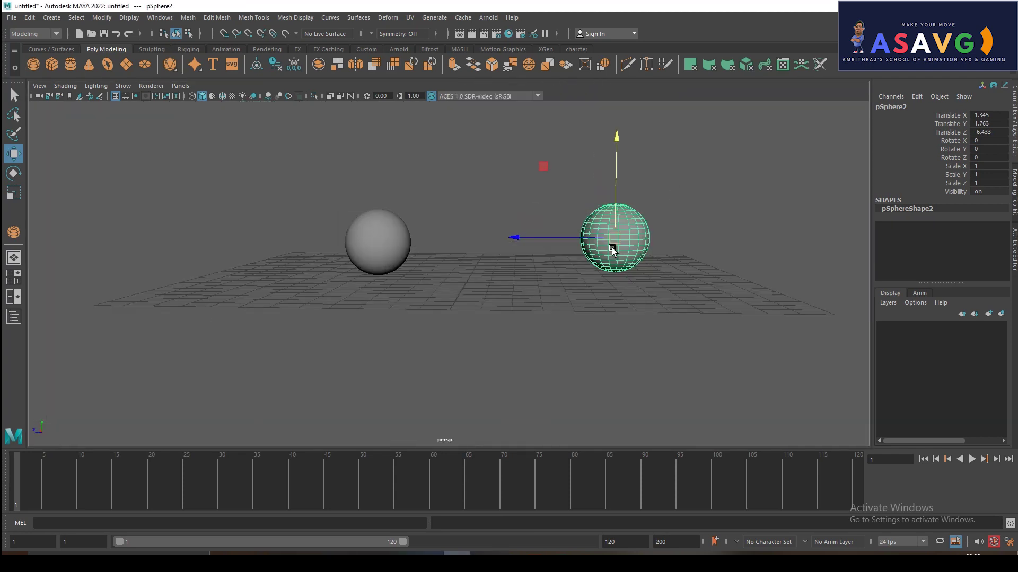
# Move the right sphere's pivot down to its base and lower the sphere slightly
pyautogui.press('d')
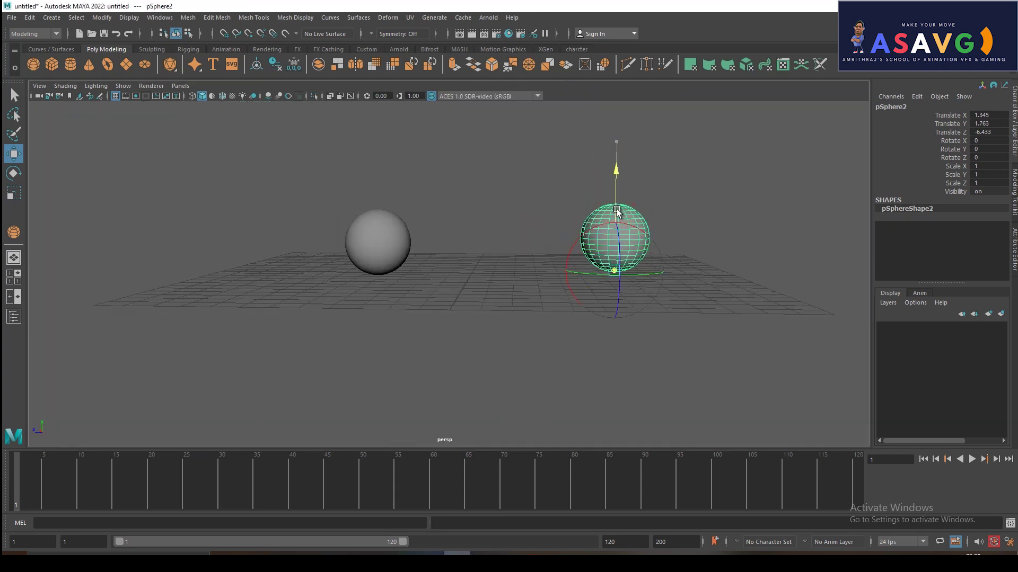
pyautogui.press('space')
pyautogui.press('space')
pyautogui.scroll(1, 669, 373)
pyautogui.keyDown('alt'); pyautogui.moveTo(751, 371); pyautogui.dragTo(660, 358, button='middle'); pyautogui.keyUp('alt')
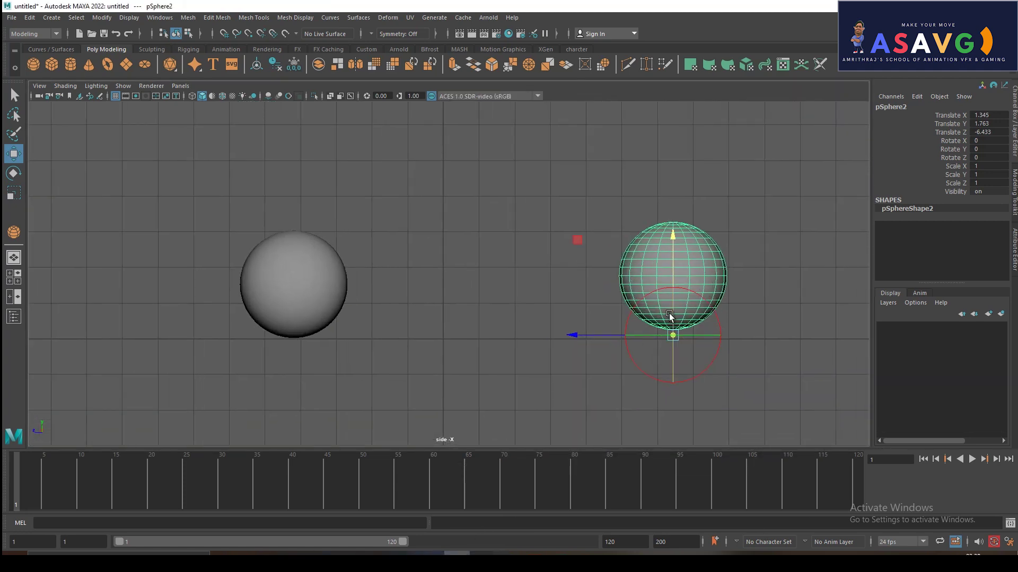
pyautogui.moveTo(670, 306); pyautogui.dragTo(669, 336)
pyautogui.moveTo(672, 256); pyautogui.dragTo(672, 252)
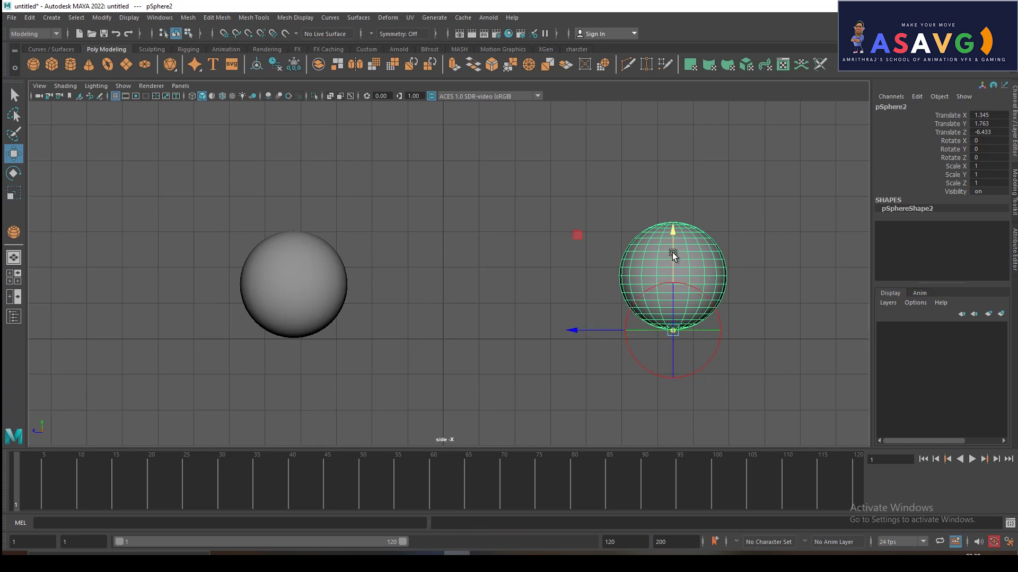
pyautogui.moveTo(670, 250)
pyautogui.mouseDown()
pyautogui.moveTo(688, 259)
pyautogui.moveTo(679, 220)
pyautogui.mouseUp()
# Frame pSphere1 and drag its pivot down to the bottom of the sphere
pyautogui.press('e')
pyautogui.press('r')
pyautogui.press('w')
pyautogui.click(301, 304)
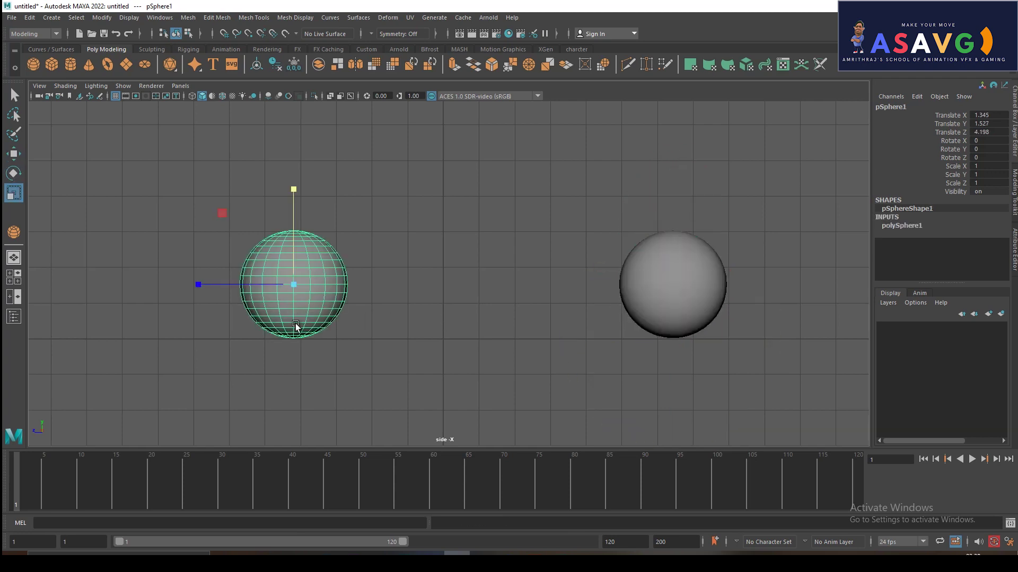
pyautogui.scroll(2, 296, 329)
pyautogui.press('f')
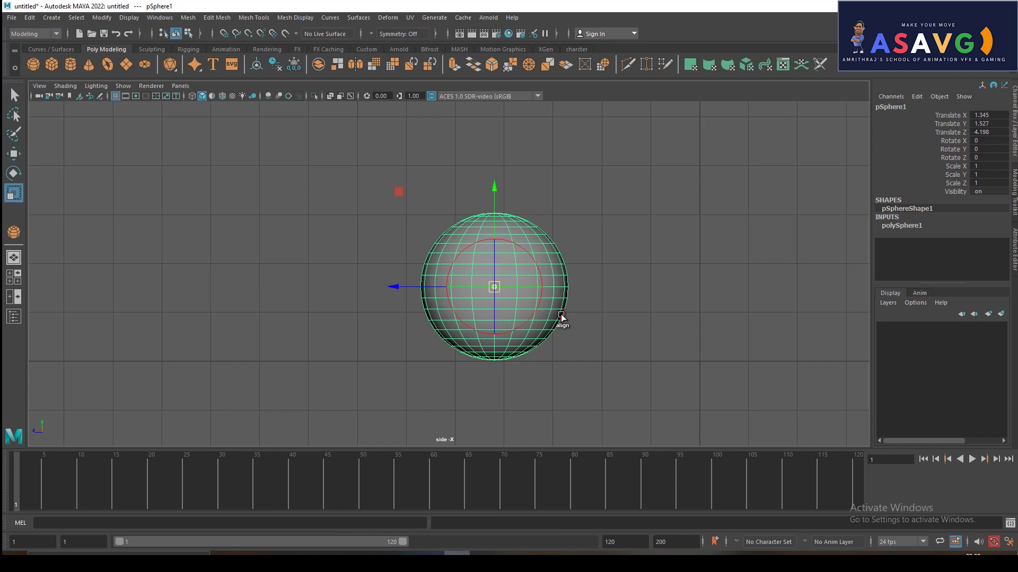
pyautogui.press('d')
pyautogui.moveTo(494, 202); pyautogui.dragTo(494, 276)
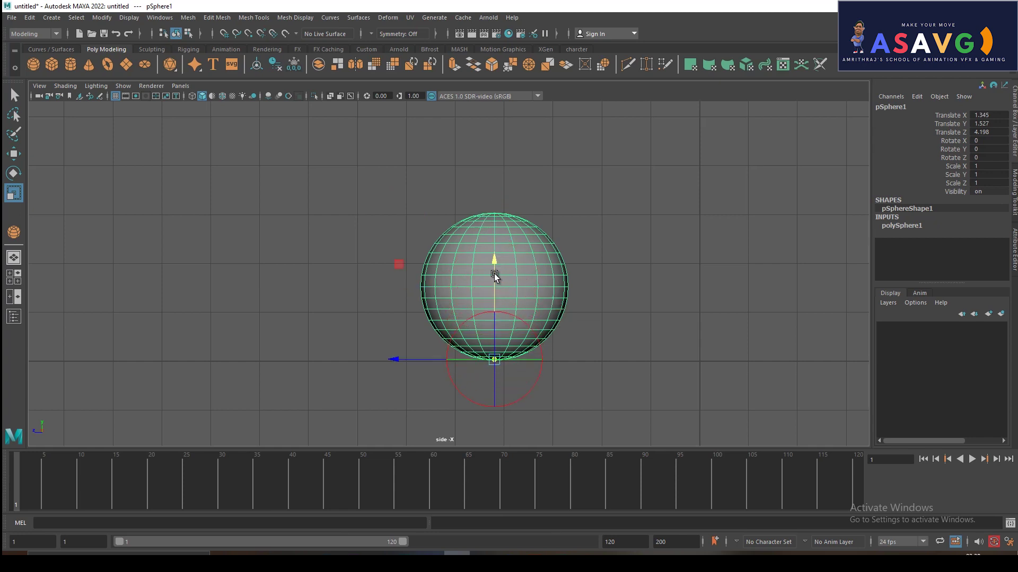
# Reselect pSphere2 and centre both spheres in a full-size side view
pyautogui.scroll(-3, 583, 294)
pyautogui.keyDown('alt'); pyautogui.moveTo(614, 307); pyautogui.dragTo(673, 304); pyautogui.keyUp('alt')
pyautogui.press('space')
pyautogui.moveTo(633, 230)
pyautogui.keyDown('alt'); pyautogui.mouseDown()
pyautogui.moveTo(726, 259)
pyautogui.moveTo(624, 236)
pyautogui.mouseUp(); pyautogui.keyUp('alt')
pyautogui.click(615, 244)
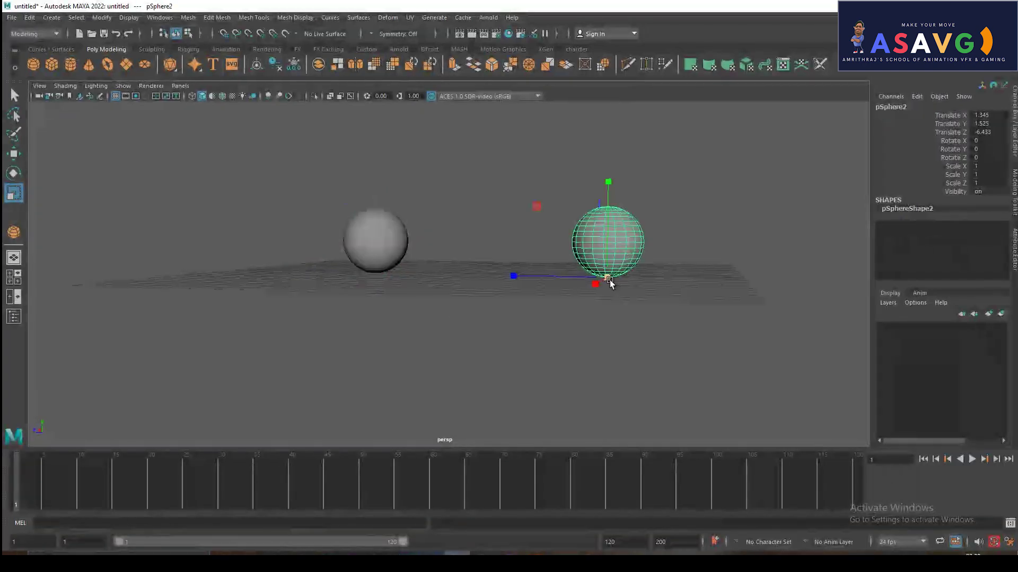
pyautogui.press('space')
pyautogui.press('space')
pyautogui.scroll(-2, 563, 311)
pyautogui.keyDown('alt'); pyautogui.moveTo(563, 311); pyautogui.dragTo(304, 350, button='middle'); pyautogui.keyUp('alt')
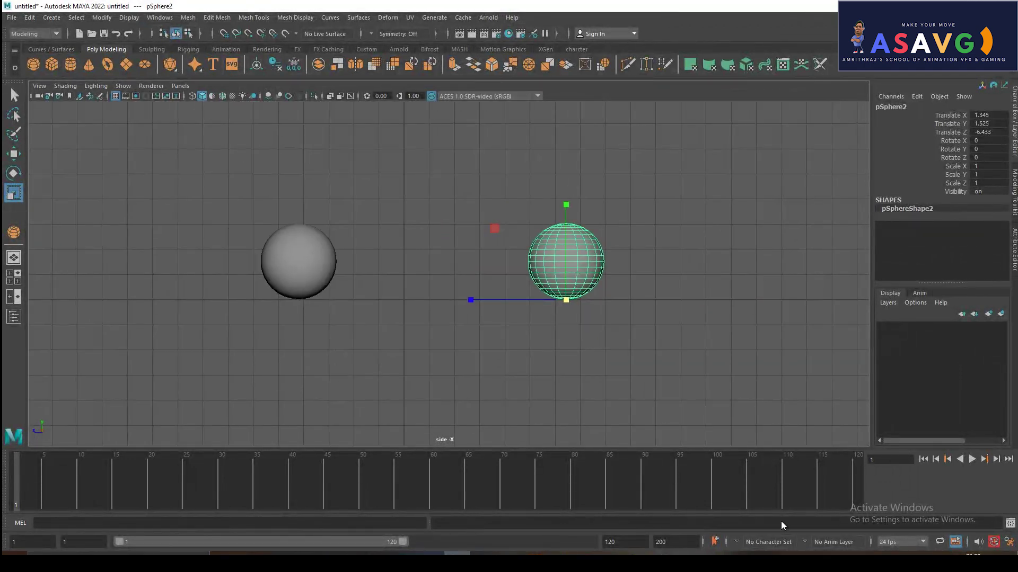
pyautogui.click(624, 542)
# Set the playback end frame to 35 and key all of pSphere2's channels at frame 1
pyautogui.write('35')
pyautogui.press('Return')
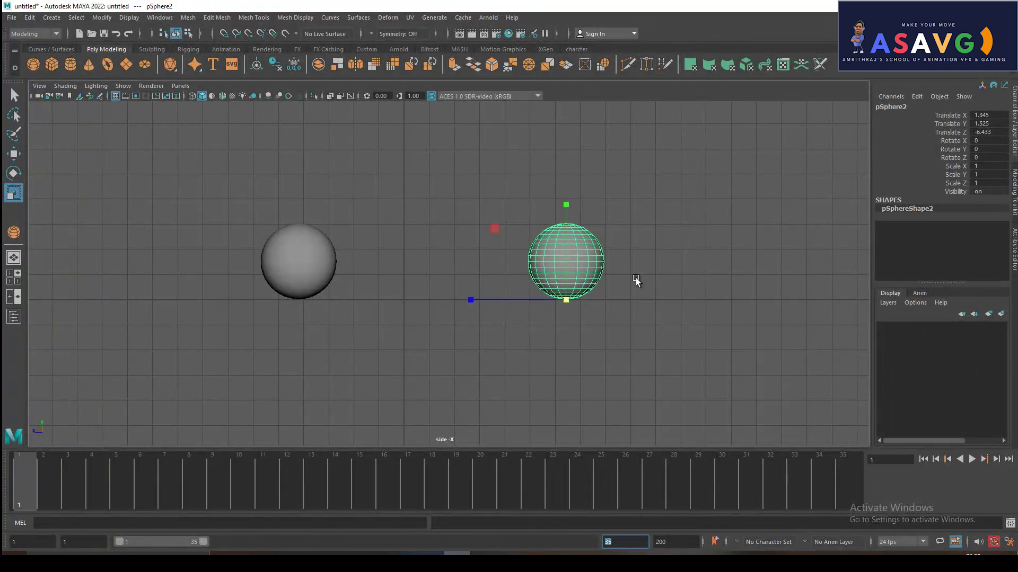
pyautogui.keyDown('alt'); pyautogui.moveTo(636, 280); pyautogui.dragTo(664, 284, button='middle'); pyautogui.keyUp('alt')
pyautogui.press('s')
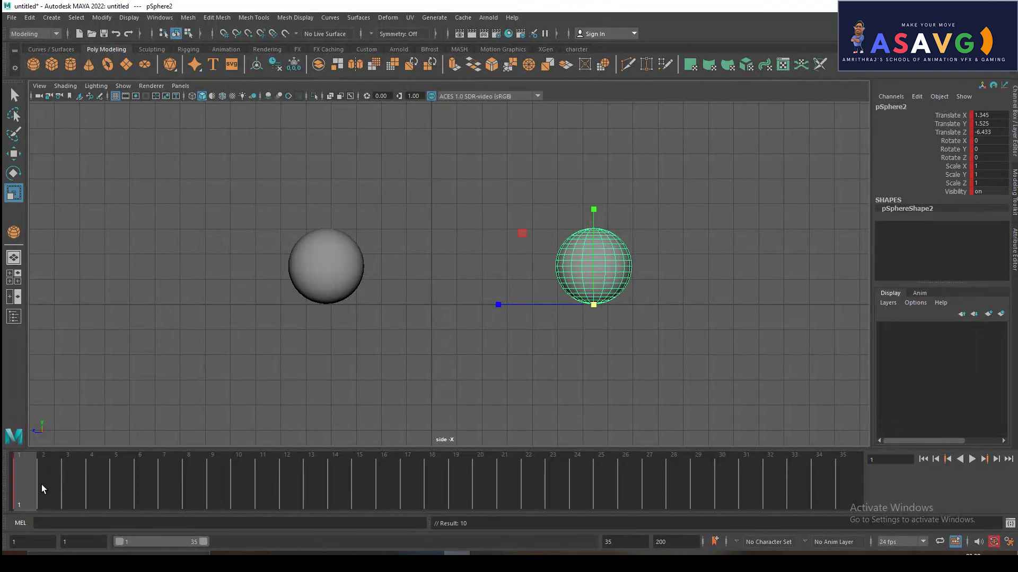
pyautogui.moveTo(43, 484); pyautogui.dragTo(140, 477)
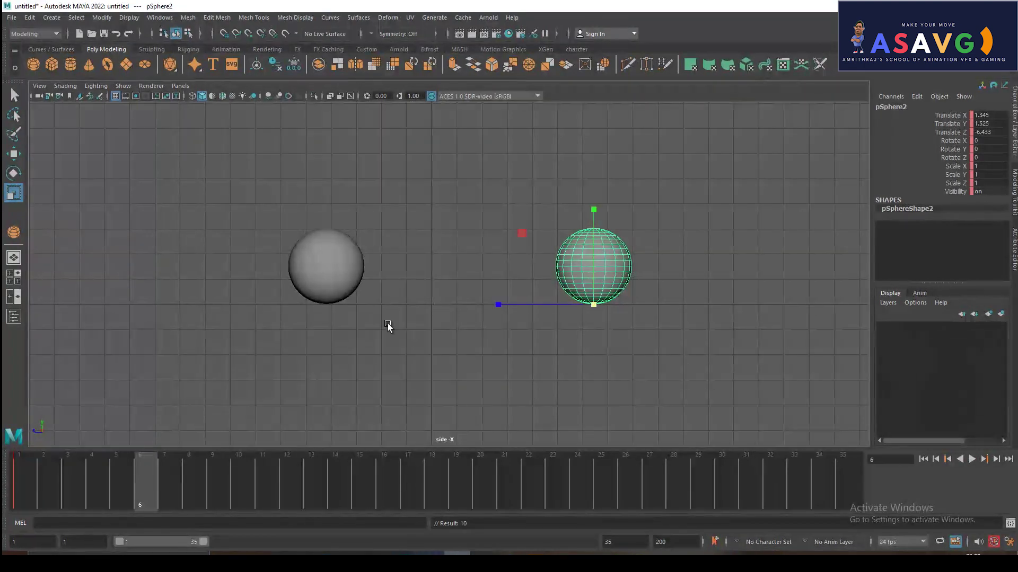
# Squash pSphere2 flat in Y at frame 6 and play back to check it
pyautogui.moveTo(596, 208); pyautogui.dragTo(593, 264)
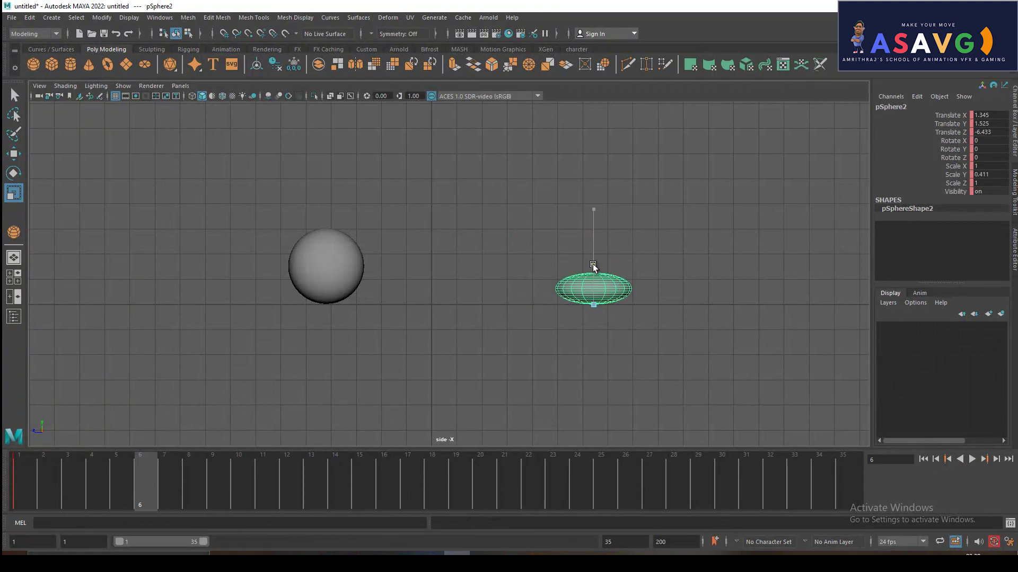
pyautogui.press('s')
pyautogui.click(17, 488)
pyautogui.hotkey('alt', 'v')
pyautogui.moveTo(17, 488); pyautogui.dragTo(139, 489)
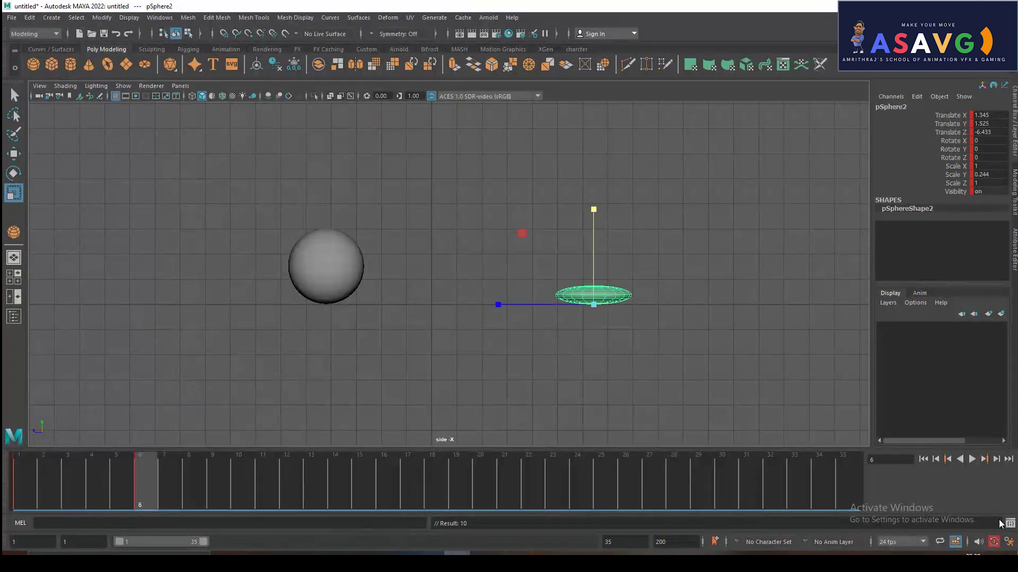
pyautogui.hotkey('alt', 'v')
pyautogui.moveTo(155, 487)
pyautogui.mouseDown()
pyautogui.moveTo(165, 486)
pyautogui.moveTo(25, 453)
pyautogui.moveTo(184, 482)
pyautogui.mouseUp()
pyautogui.hotkey('alt', 'v')
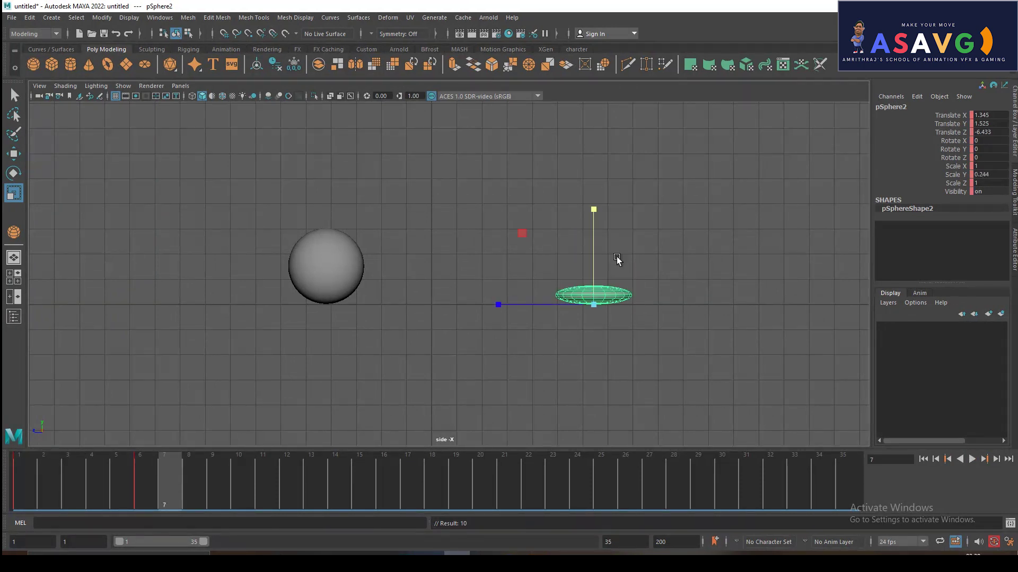
# Undo a trial rescale of pSphere2 and replay the animation to frame 6
pyautogui.moveTo(593, 209); pyautogui.dragTo(593, 106)
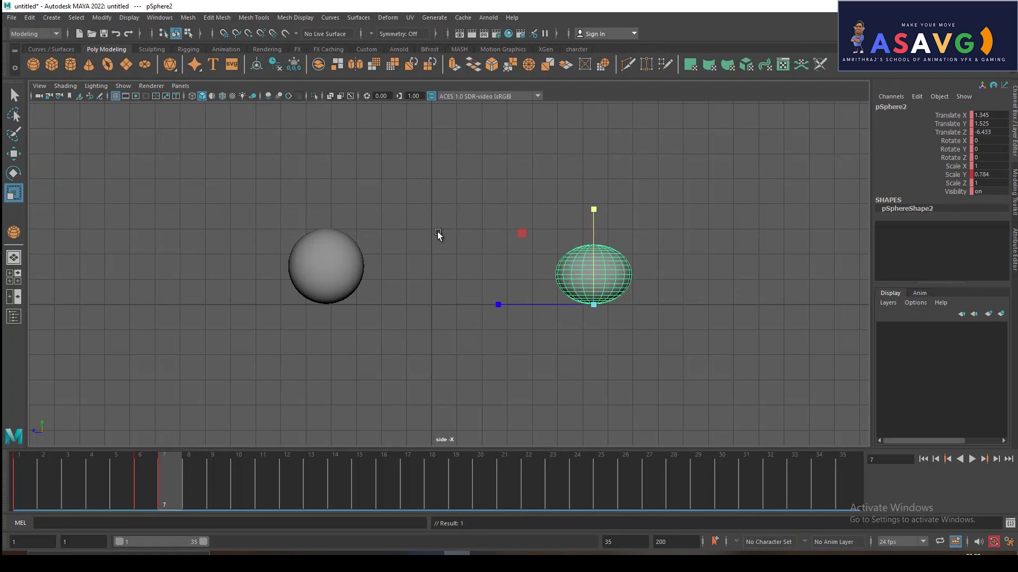
pyautogui.hotkey('ctrl', 'z')
pyautogui.press(',')
pyautogui.hotkey('ctrl', 'z')
pyautogui.hotkey('alt', 'shift', 'v')
pyautogui.hotkey('alt', 'v')
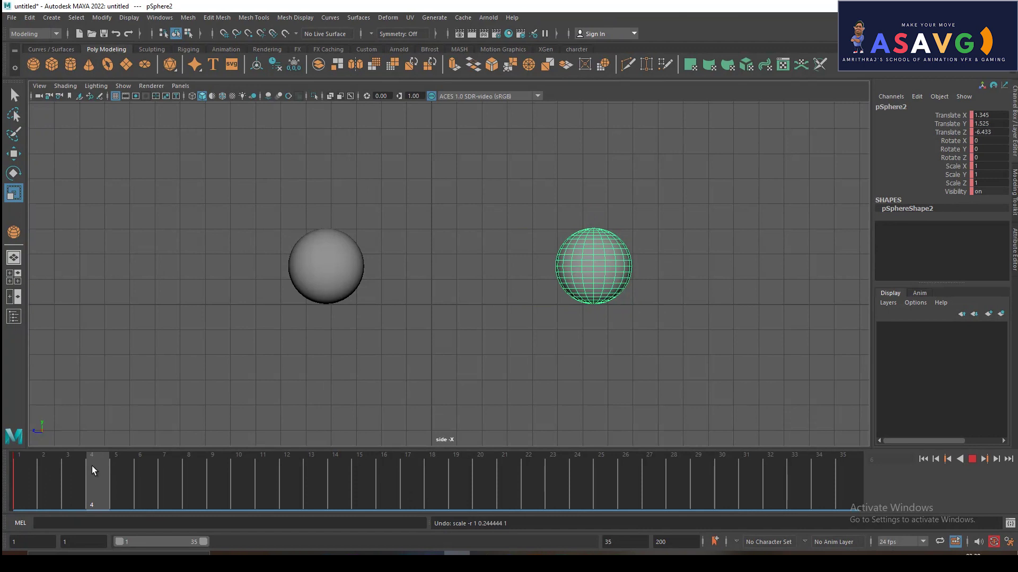
pyautogui.hotkey('alt', 'v')
# Re-flatten pSphere2 at frame 6, then stretch it to Scale Y 1.045 at frame 8
pyautogui.moveTo(594, 209); pyautogui.dragTo(607, 273)
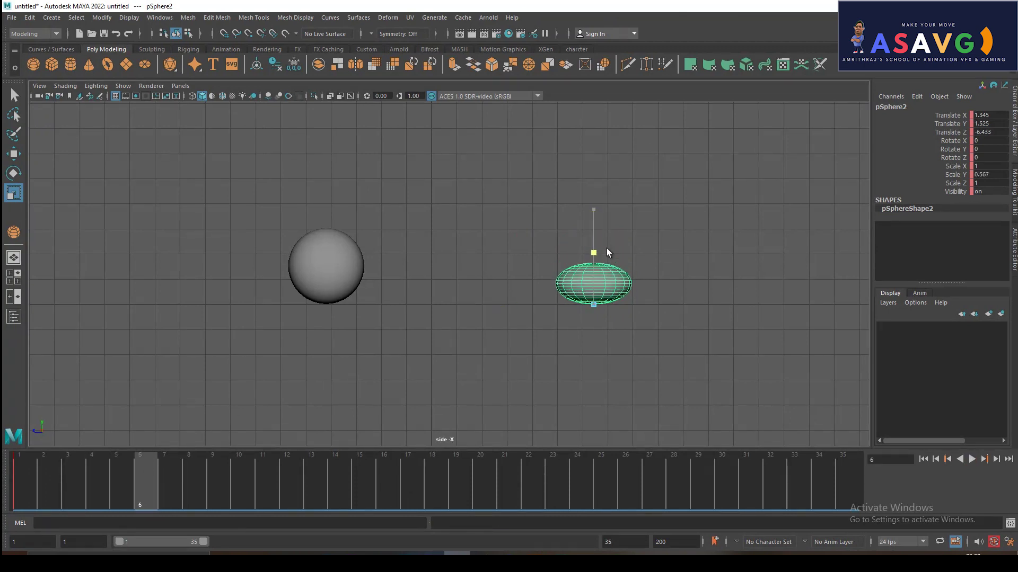
pyautogui.moveTo(147, 504); pyautogui.dragTo(188, 485)
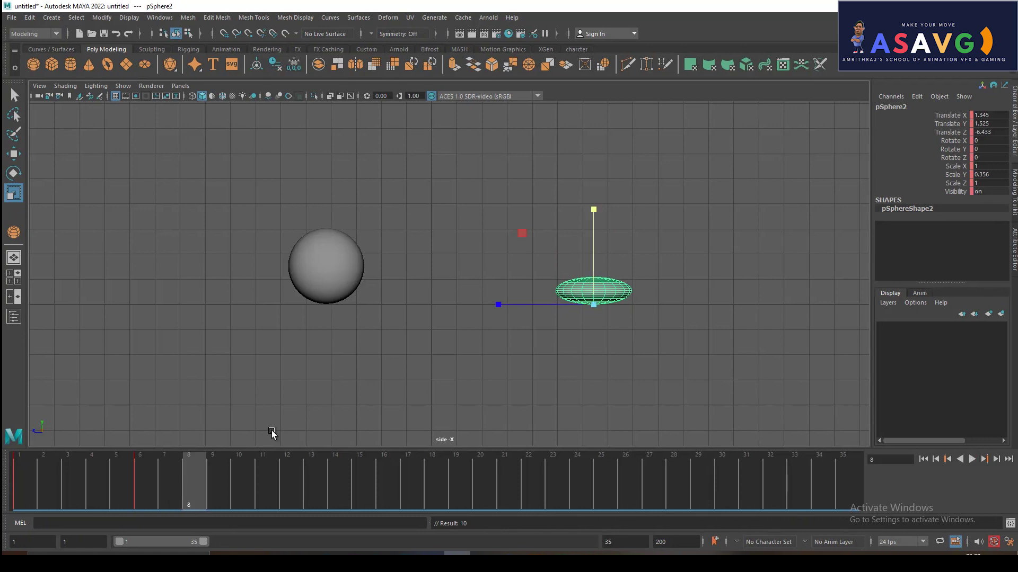
pyautogui.moveTo(594, 209); pyautogui.dragTo(546, 25)
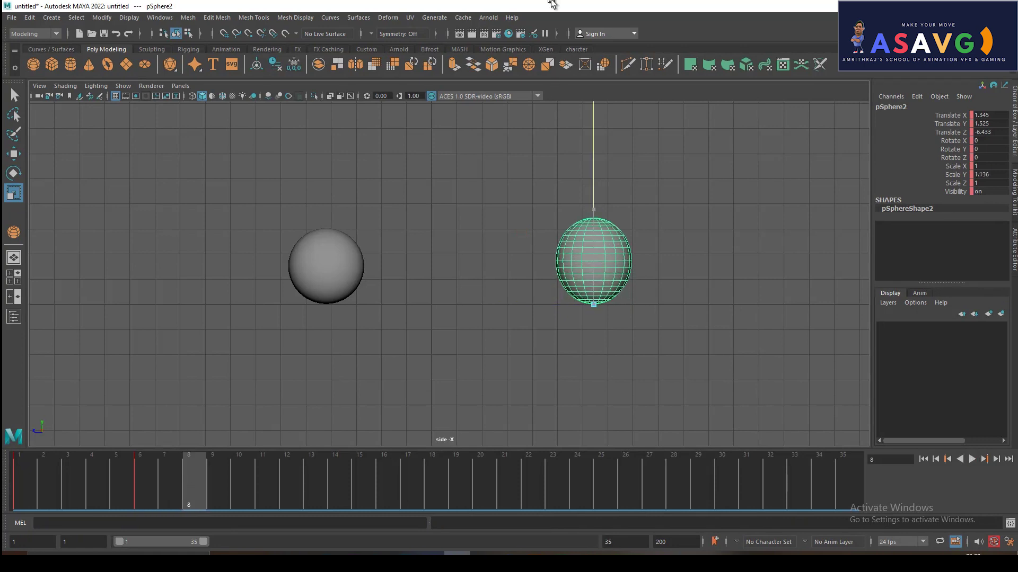
pyautogui.hotkey('alt', 'v')
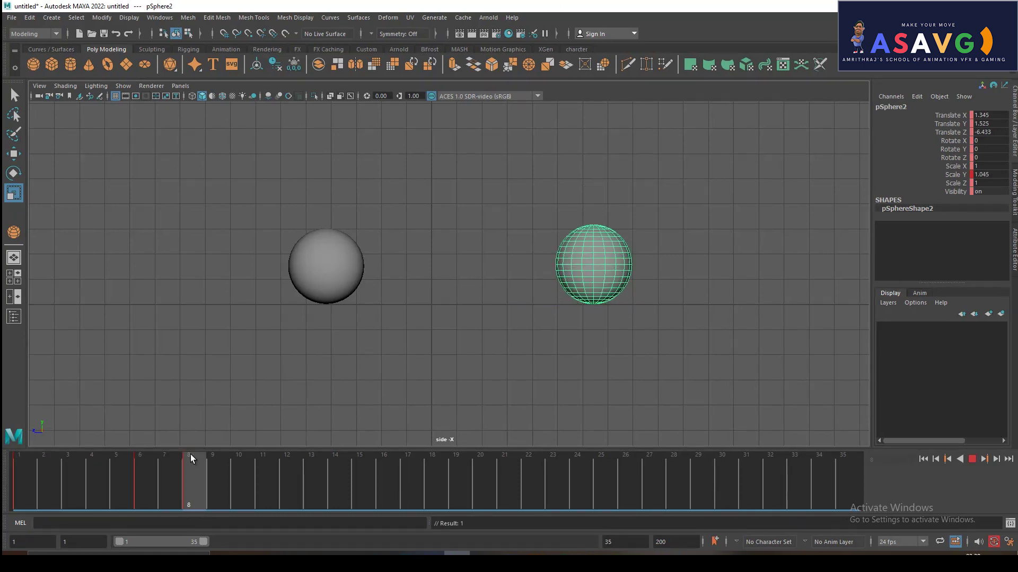
pyautogui.moveTo(206, 455)
pyautogui.mouseDown()
pyautogui.moveTo(213, 466)
pyautogui.moveTo(290, 471)
pyautogui.mouseUp()
# Lift pSphere2 up and to the left and key it at frame 12
pyautogui.press('w')
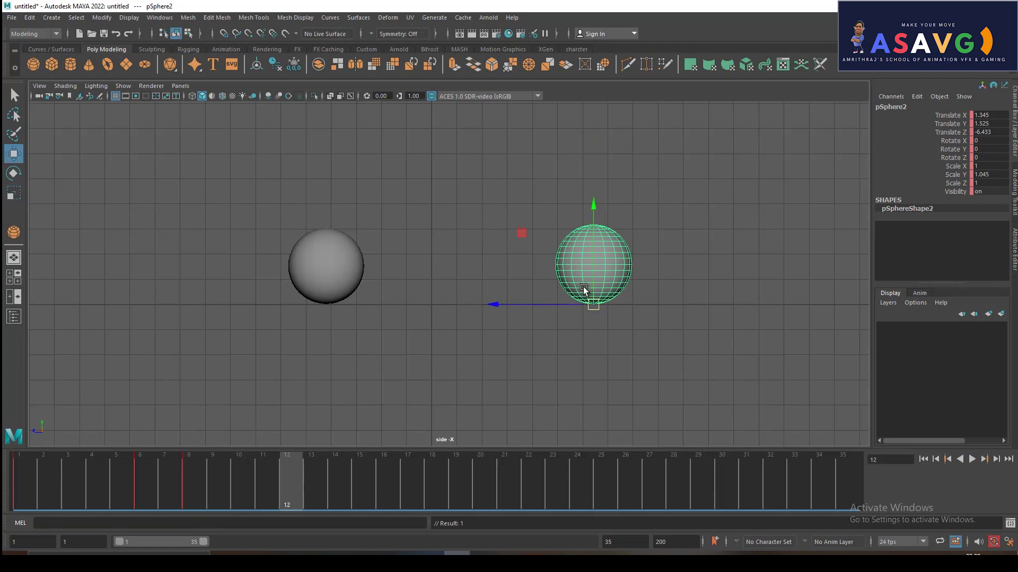
pyautogui.click(599, 293)
pyautogui.moveTo(594, 272)
pyautogui.mouseDown()
pyautogui.moveTo(574, 216)
pyautogui.moveTo(435, 239)
pyautogui.mouseUp()
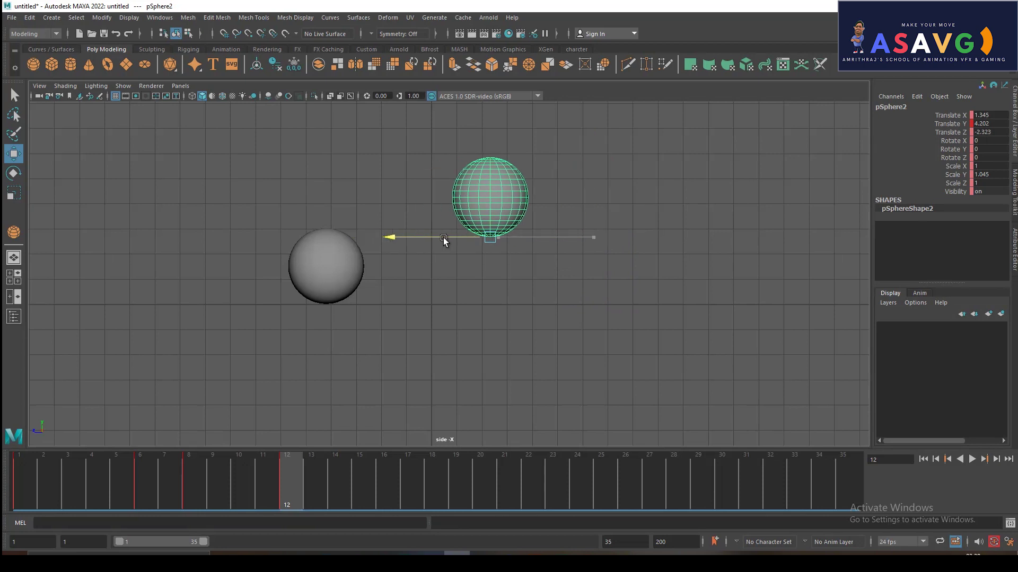
pyautogui.hotkey('alt', 'v')
pyautogui.rightClick(62, 480)
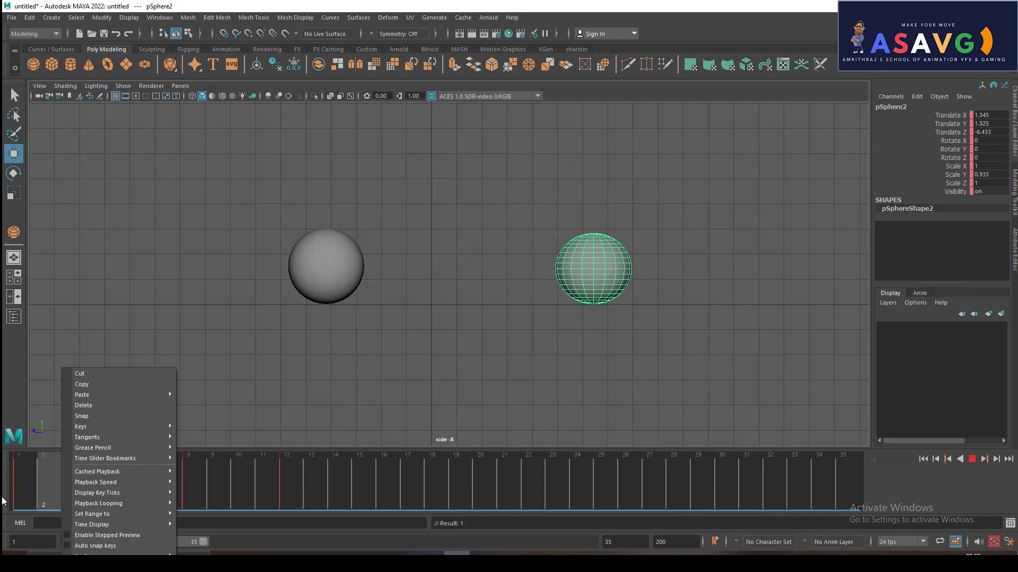
pyautogui.moveTo(25, 482); pyautogui.dragTo(323, 491)
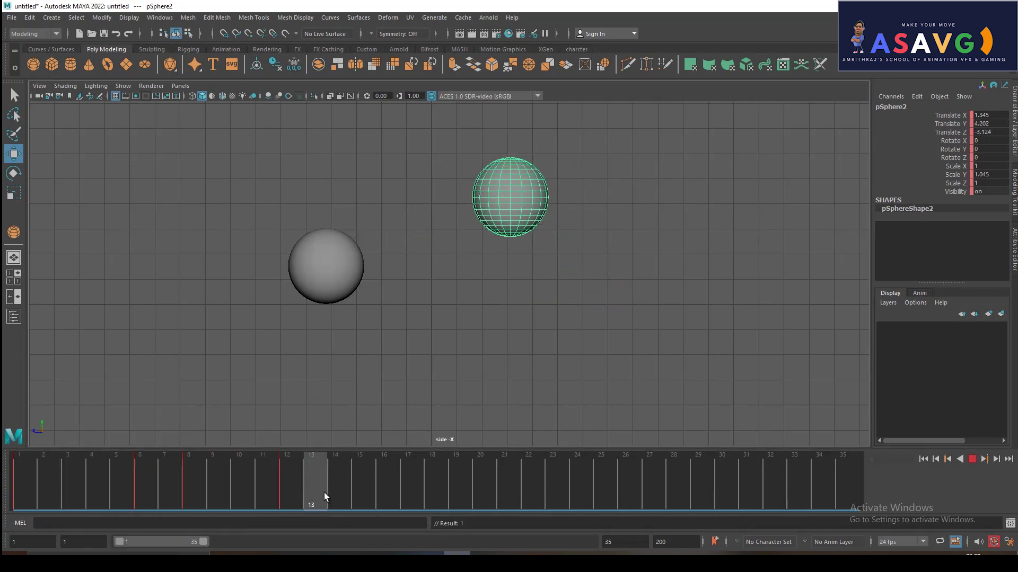
# Slide pSphere2 against pSphere1 at Translate Z 0.753, key frame 18, and review the motion
pyautogui.moveTo(509, 197); pyautogui.dragTo(411, 261)
pyautogui.press('s')
pyautogui.hotkey('alt', 'v')
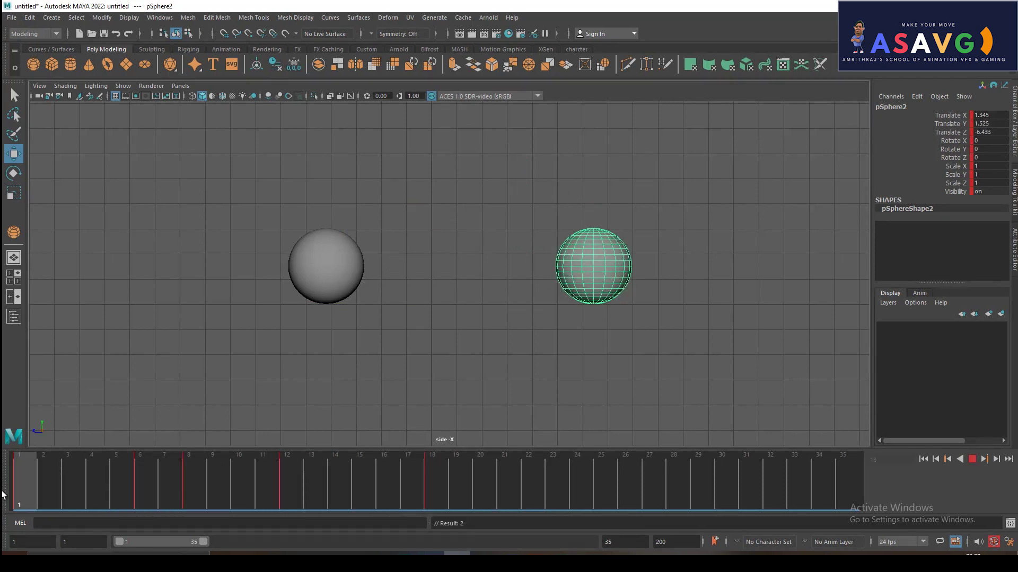
pyautogui.moveTo(116, 482)
pyautogui.mouseDown()
pyautogui.moveTo(486, 502)
pyautogui.moveTo(102, 471)
pyautogui.moveTo(286, 460)
pyautogui.moveTo(489, 472)
pyautogui.moveTo(91, 472)
pyautogui.moveTo(297, 465)
pyautogui.moveTo(483, 500)
pyautogui.moveTo(46, 494)
pyautogui.moveTo(459, 478)
pyautogui.mouseUp()
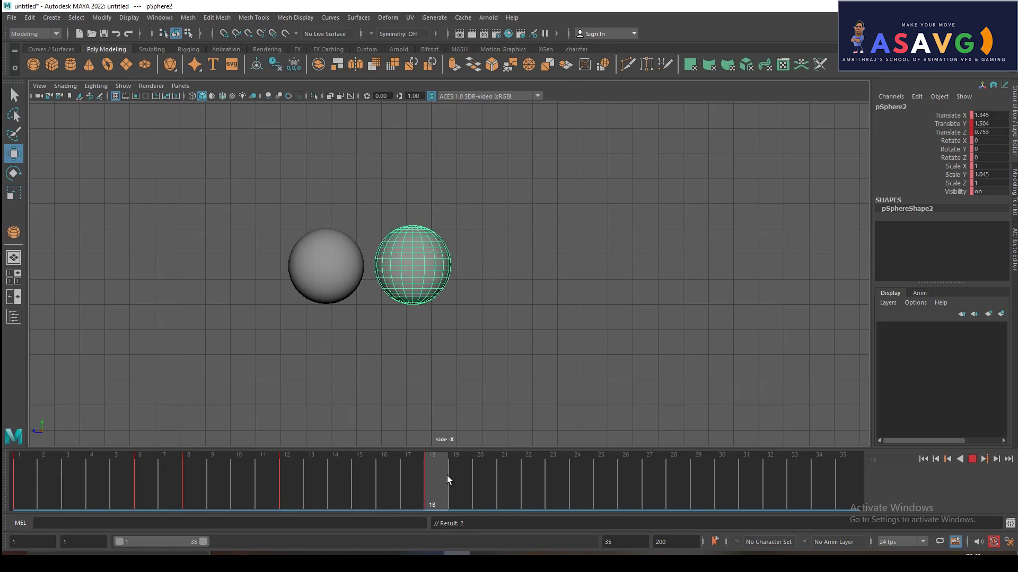
pyautogui.click(296, 273)
pyautogui.moveTo(386, 490)
pyautogui.mouseDown()
pyautogui.moveTo(329, 503)
pyautogui.moveTo(441, 501)
pyautogui.mouseUp()
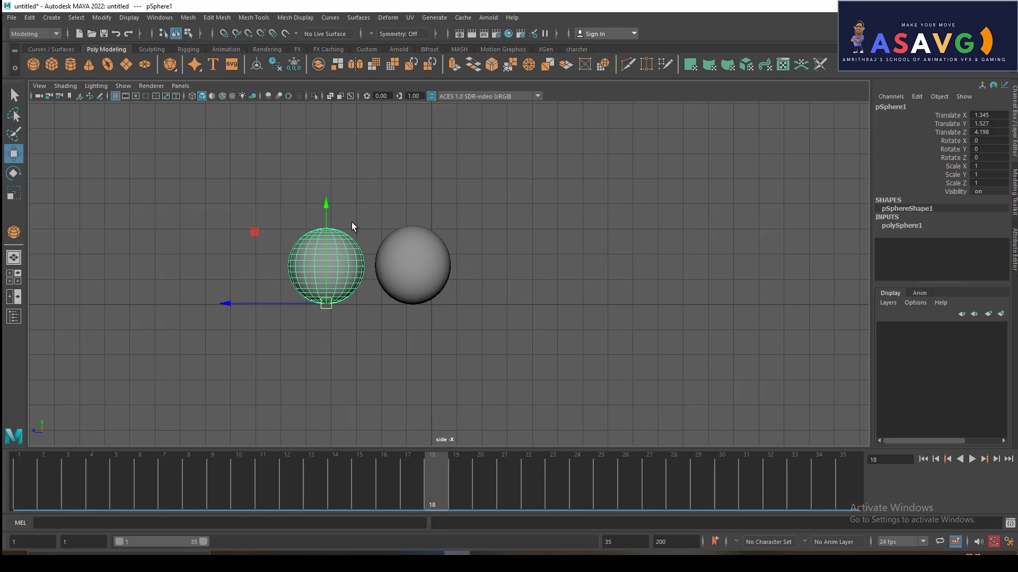
# Key all of pSphere1's channels at frame 18 and scrub through to review the impact
pyautogui.press('f')
pyautogui.press('s')
pyautogui.moveTo(445, 467)
pyautogui.mouseDown()
pyautogui.moveTo(402, 489)
pyautogui.moveTo(157, 475)
pyautogui.moveTo(289, 479)
pyautogui.moveTo(467, 524)
pyautogui.moveTo(382, 502)
pyautogui.moveTo(478, 485)
pyautogui.moveTo(432, 499)
pyautogui.mouseUp()
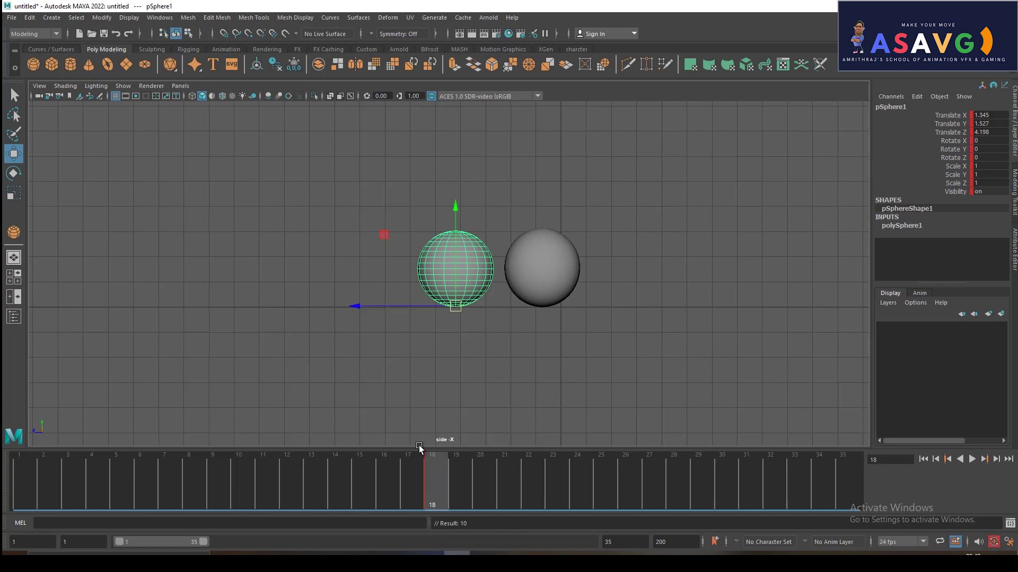
pyautogui.moveTo(46, 509)
pyautogui.mouseDown()
pyautogui.moveTo(37, 492)
pyautogui.moveTo(252, 490)
pyautogui.moveTo(441, 504)
pyautogui.moveTo(233, 513)
pyautogui.moveTo(21, 500)
pyautogui.mouseUp()
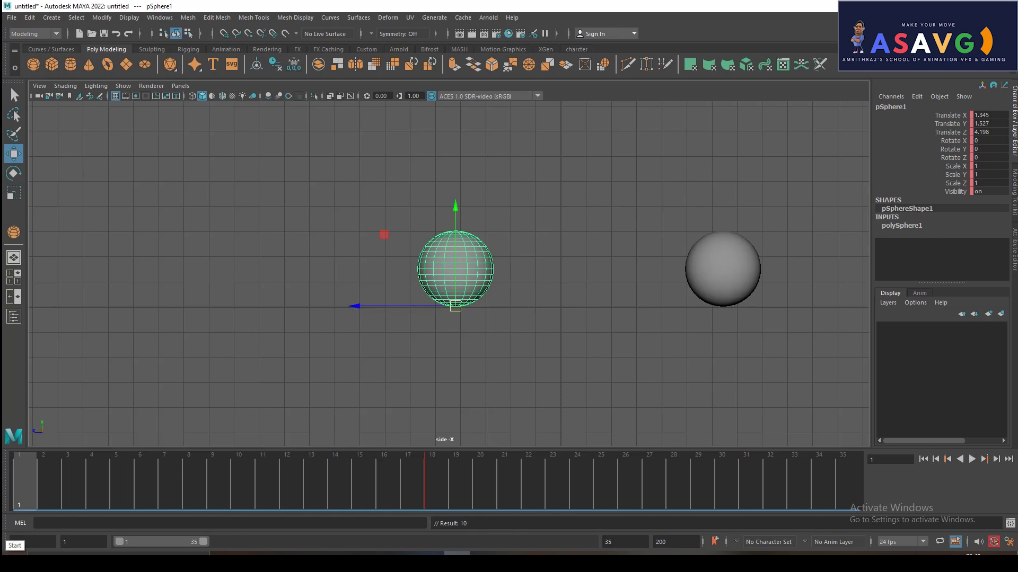
pyautogui.moveTo(63, 504)
pyautogui.mouseDown()
pyautogui.moveTo(88, 478)
pyautogui.moveTo(455, 476)
pyautogui.moveTo(279, 467)
pyautogui.moveTo(21, 477)
pyautogui.moveTo(221, 461)
pyautogui.moveTo(473, 491)
pyautogui.moveTo(24, 493)
pyautogui.moveTo(491, 507)
pyautogui.moveTo(423, 484)
pyautogui.moveTo(24, 477)
pyautogui.moveTo(200, 459)
pyautogui.moveTo(482, 476)
pyautogui.moveTo(79, 473)
pyautogui.moveTo(456, 482)
pyautogui.mouseUp()
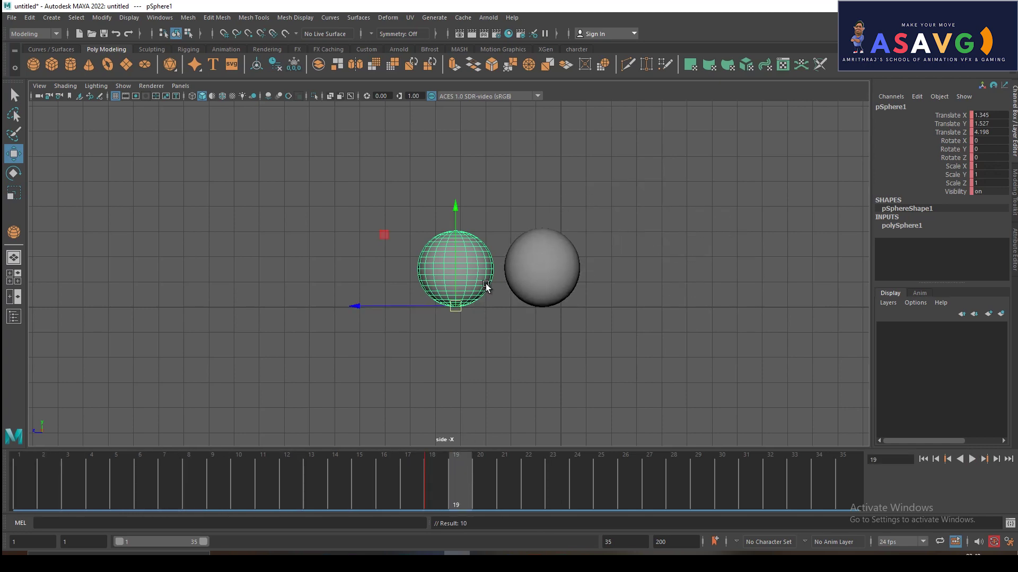
pyautogui.click(498, 321)
pyautogui.click(473, 291)
# Key pSphere1 squashed to Scale Y 0.439 at frame 20 and stretched to 1.229 at 22
pyautogui.moveTo(357, 497)
pyautogui.mouseDown()
pyautogui.moveTo(431, 471)
pyautogui.moveTo(484, 475)
pyautogui.mouseUp()
pyautogui.press('e')
pyautogui.press('r')
pyautogui.moveTo(456, 211); pyautogui.dragTo(456, 265)
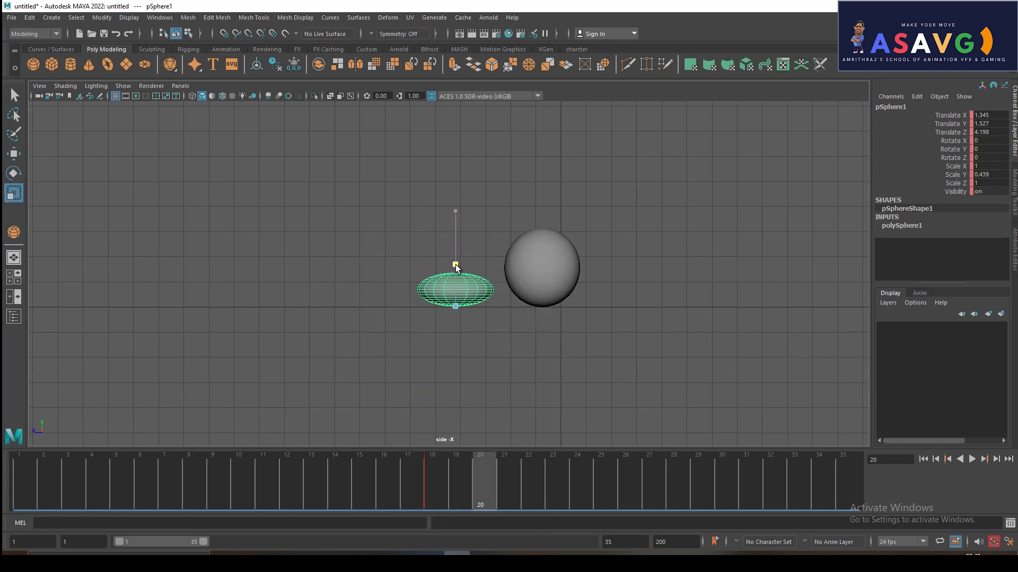
pyautogui.press('s')
pyautogui.moveTo(498, 472); pyautogui.dragTo(526, 476)
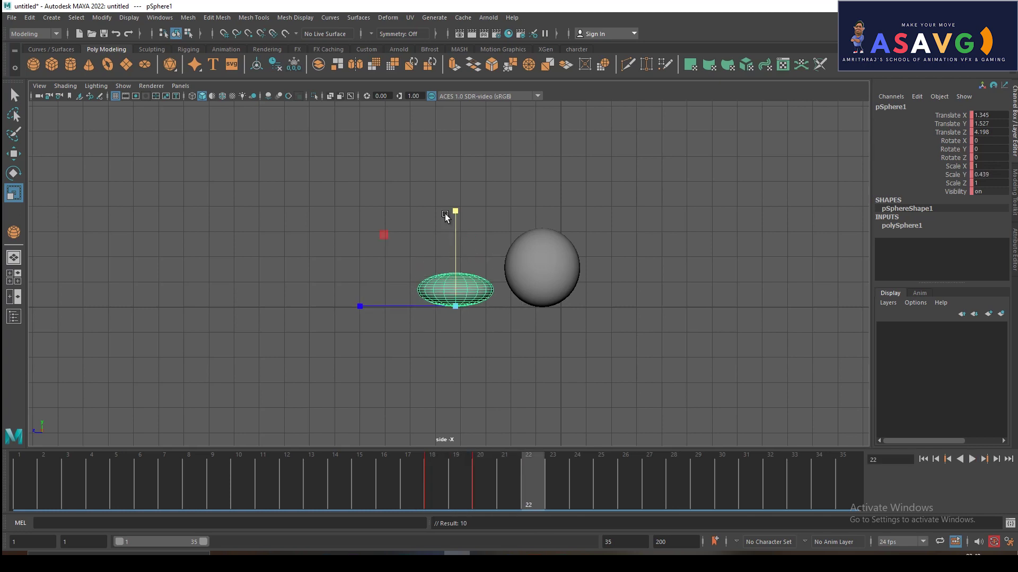
pyautogui.moveTo(459, 212); pyautogui.dragTo(428, 37)
pyautogui.press('s')
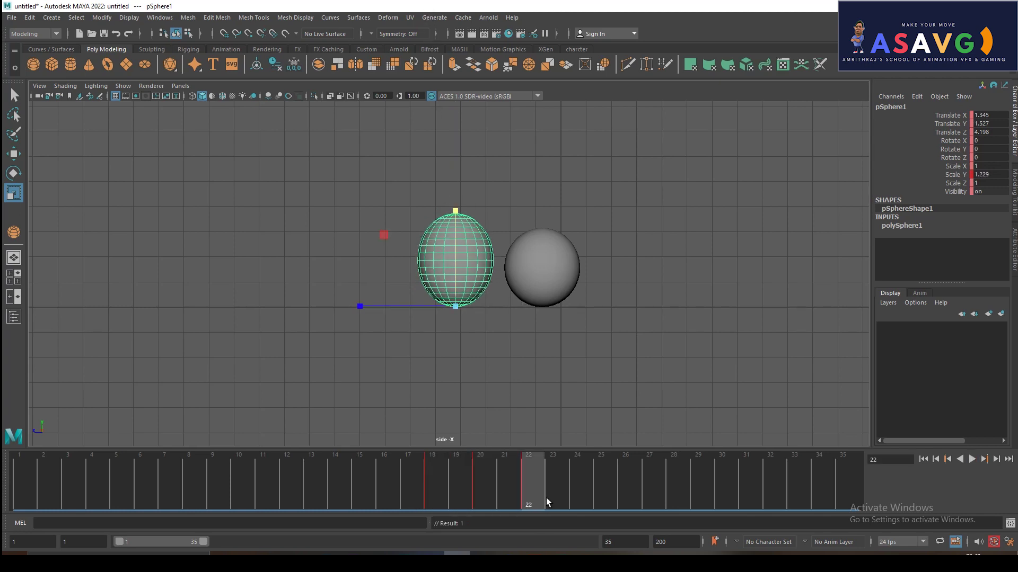
# At frame 26, key pSphere1 lifted up-left and squashed to scale 0.86
pyautogui.moveTo(560, 468); pyautogui.dragTo(628, 476)
pyautogui.press('w')
pyautogui.moveTo(458, 298)
pyautogui.mouseDown()
pyautogui.moveTo(442, 266)
pyautogui.moveTo(351, 194)
pyautogui.mouseUp()
pyautogui.press('s')
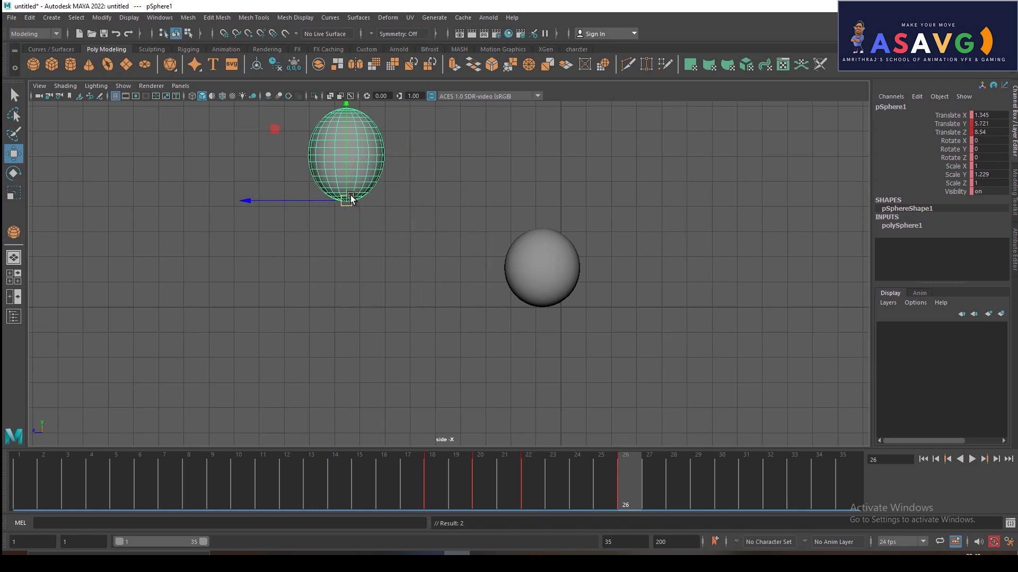
pyautogui.press('r')
pyautogui.keyDown('alt'); pyautogui.moveTo(350, 195); pyautogui.dragTo(365, 249, button='middle'); pyautogui.keyUp('alt')
pyautogui.moveTo(353, 159); pyautogui.dragTo(348, 183)
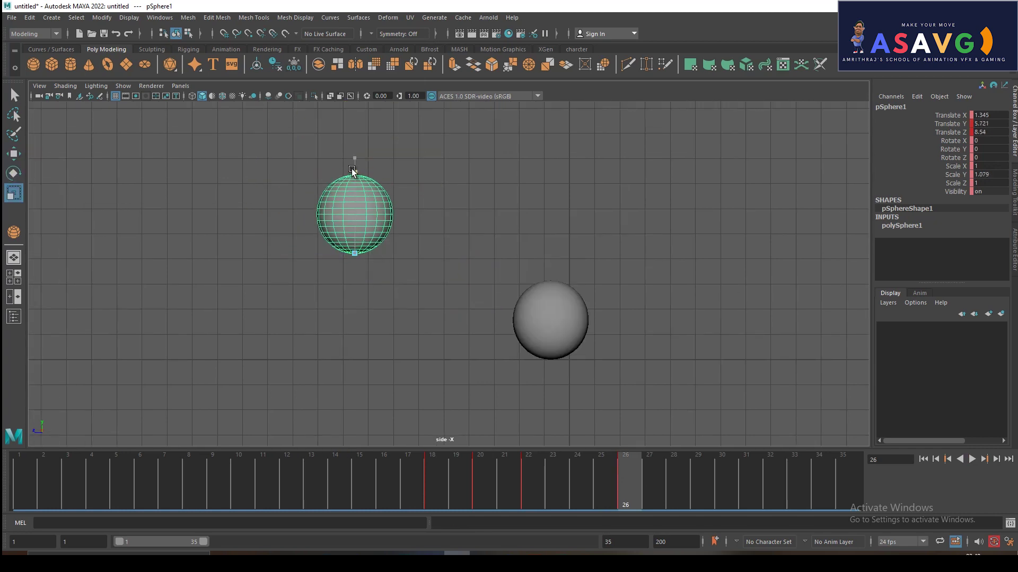
pyautogui.press('s')
# Key pSphere1 landing farther left at frame 30 (Translate Z 12.797) and scrub to review
pyautogui.moveTo(535, 482)
pyautogui.mouseDown()
pyautogui.moveTo(545, 498)
pyautogui.moveTo(730, 491)
pyautogui.mouseUp()
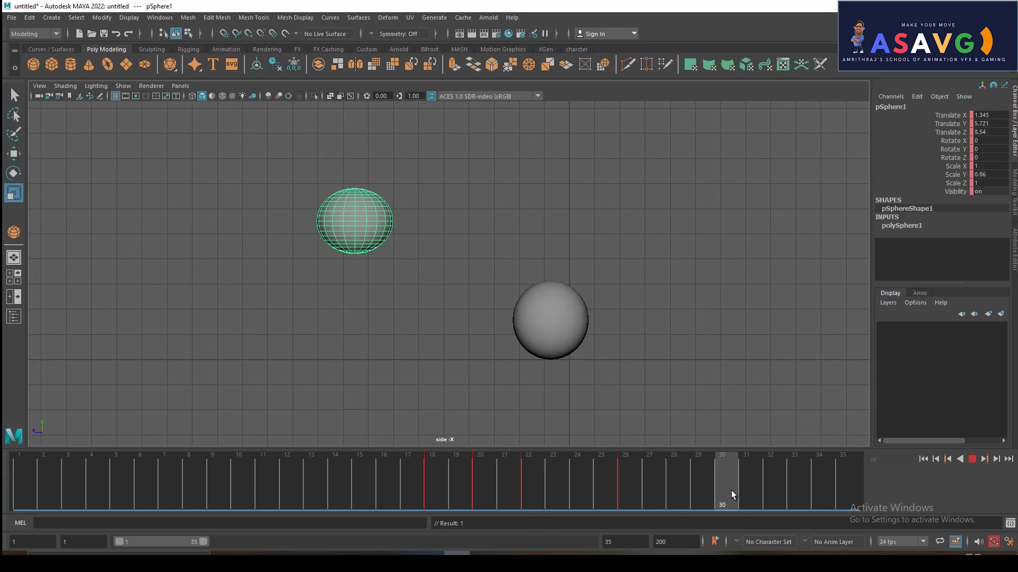
pyautogui.press('w')
pyautogui.moveTo(347, 253); pyautogui.dragTo(241, 359)
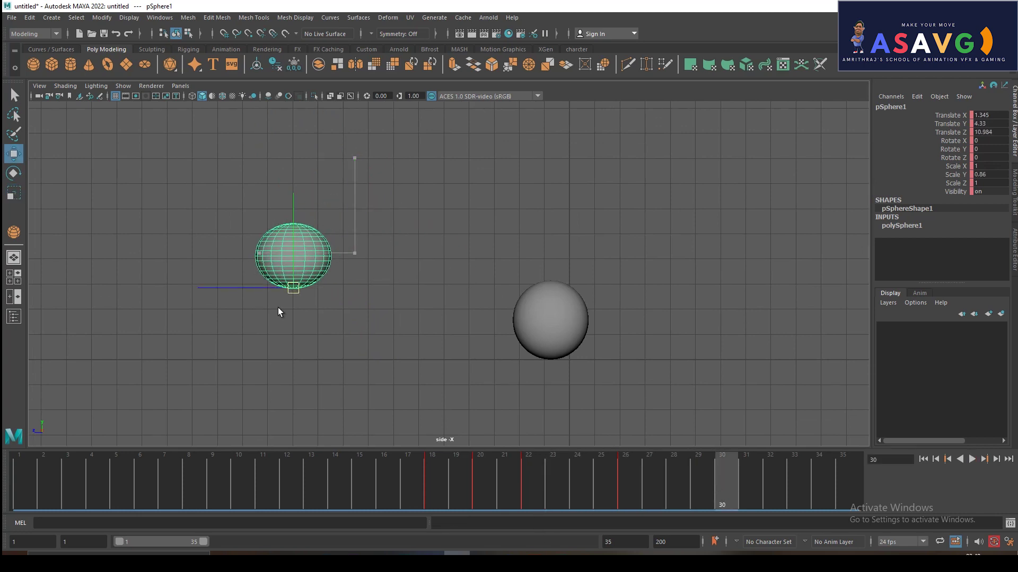
pyautogui.press('s')
pyautogui.moveTo(322, 479)
pyautogui.mouseDown()
pyautogui.moveTo(484, 470)
pyautogui.moveTo(698, 515)
pyautogui.moveTo(69, 485)
pyautogui.moveTo(348, 478)
pyautogui.moveTo(790, 491)
pyautogui.mouseUp()
pyautogui.click(455, 405)
pyautogui.click(239, 326)
pyautogui.moveTo(565, 477)
pyautogui.mouseDown()
pyautogui.moveTo(486, 478)
pyautogui.moveTo(558, 491)
pyautogui.moveTo(419, 477)
pyautogui.moveTo(74, 485)
pyautogui.moveTo(359, 490)
pyautogui.moveTo(67, 501)
pyautogui.mouseUp()
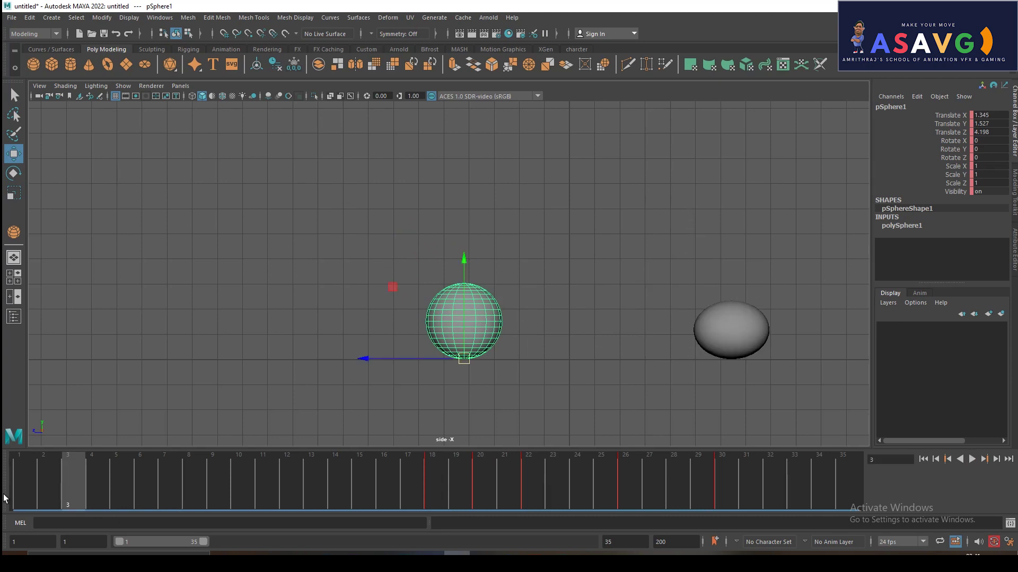
# Scrub the animation, stepping through frames 17, 18, 20, 22 and 26 to review the reaction
pyautogui.moveTo(145, 470)
pyautogui.mouseDown()
pyautogui.moveTo(316, 502)
pyautogui.moveTo(793, 523)
pyautogui.moveTo(547, 523)
pyautogui.mouseUp()
pyautogui.moveTo(188, 530)
pyautogui.mouseDown()
pyautogui.moveTo(72, 540)
pyautogui.moveTo(313, 527)
pyautogui.moveTo(705, 553)
pyautogui.moveTo(771, 499)
pyautogui.moveTo(204, 494)
pyautogui.moveTo(428, 485)
pyautogui.moveTo(609, 460)
pyautogui.moveTo(863, 455)
pyautogui.moveTo(84, 451)
pyautogui.moveTo(434, 447)
pyautogui.moveTo(797, 459)
pyautogui.moveTo(87, 488)
pyautogui.moveTo(783, 507)
pyautogui.moveTo(489, 486)
pyautogui.moveTo(135, 487)
pyautogui.moveTo(223, 453)
pyautogui.moveTo(599, 453)
pyautogui.moveTo(3, 469)
pyautogui.mouseUp()
pyautogui.moveTo(231, 456)
pyautogui.mouseDown()
pyautogui.moveTo(243, 488)
pyautogui.moveTo(482, 489)
pyautogui.moveTo(636, 459)
pyautogui.mouseUp()
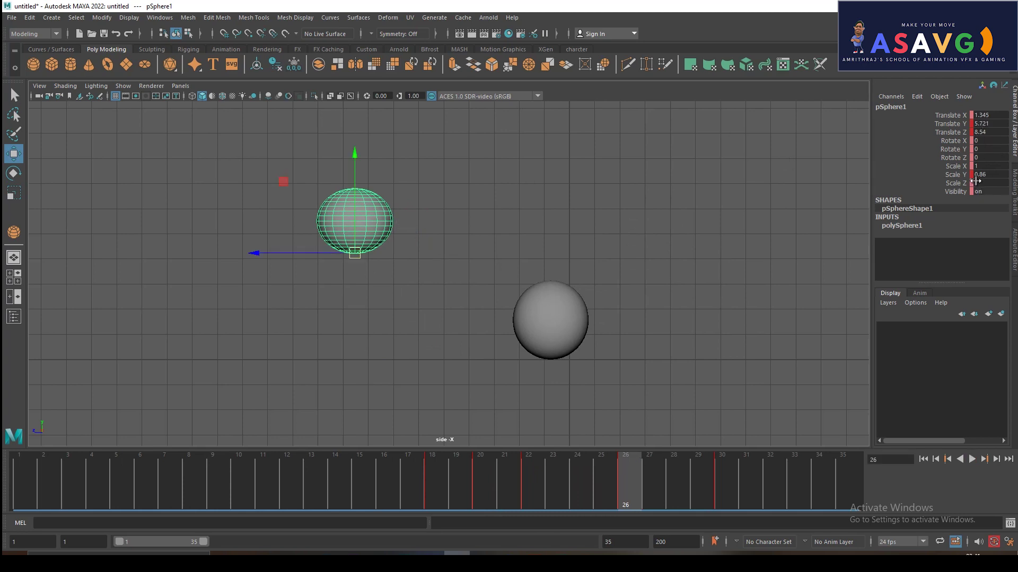
pyautogui.click(424, 459)
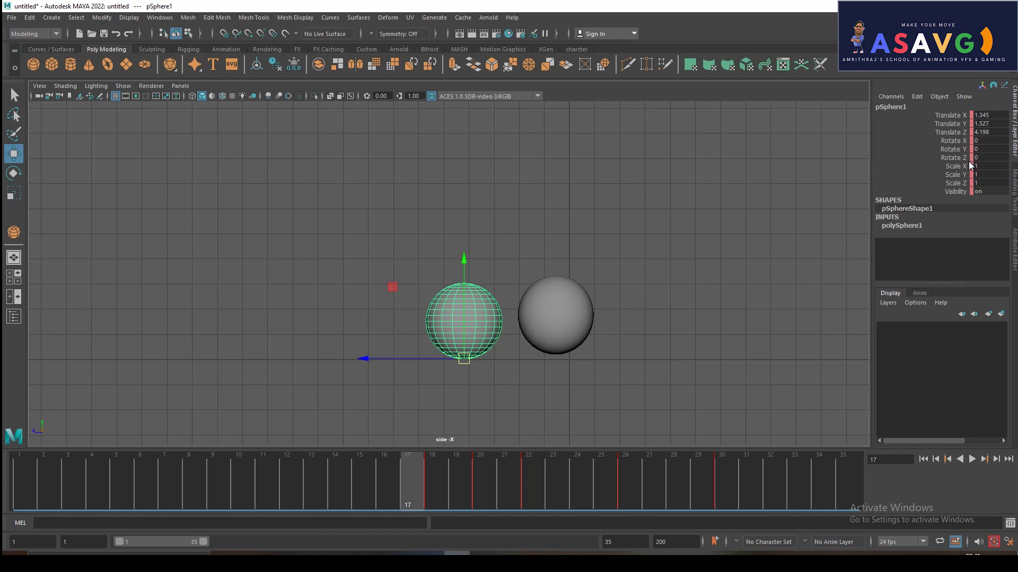
pyautogui.click(424, 485)
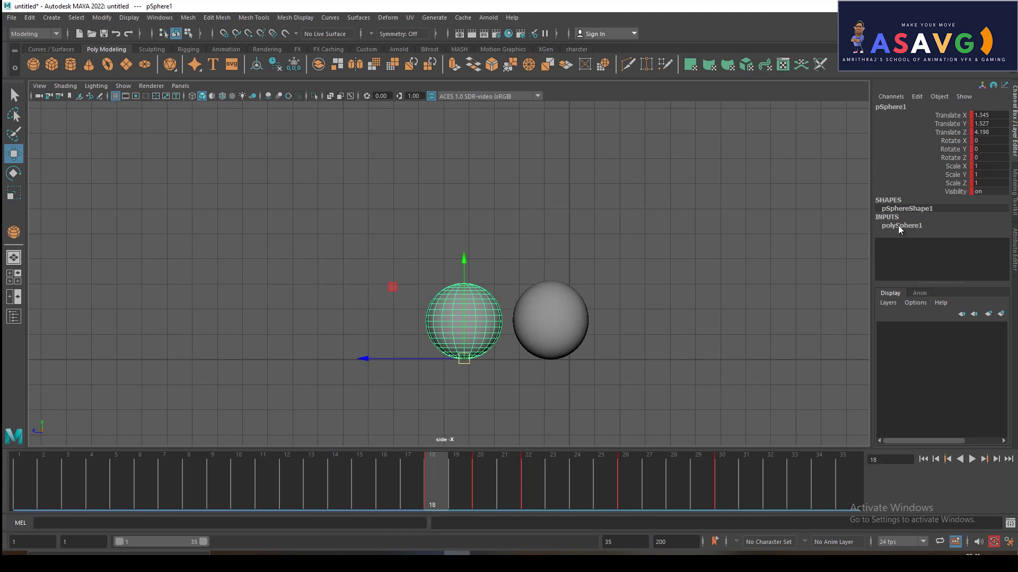
pyautogui.moveTo(479, 501)
pyautogui.mouseDown()
pyautogui.moveTo(497, 490)
pyautogui.moveTo(484, 487)
pyautogui.mouseUp()
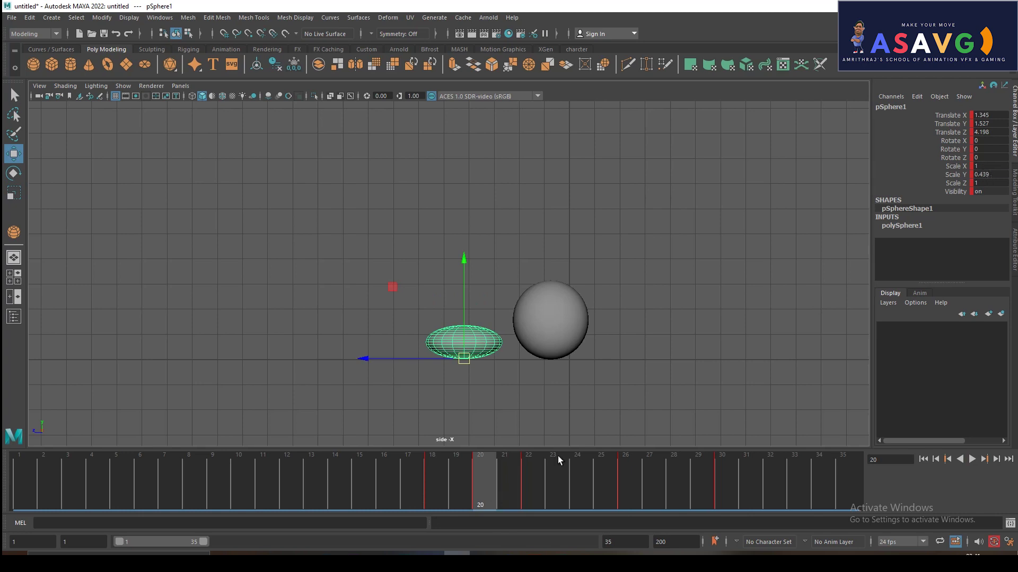
pyautogui.click(525, 467)
pyautogui.moveTo(527, 471); pyautogui.dragTo(626, 477)
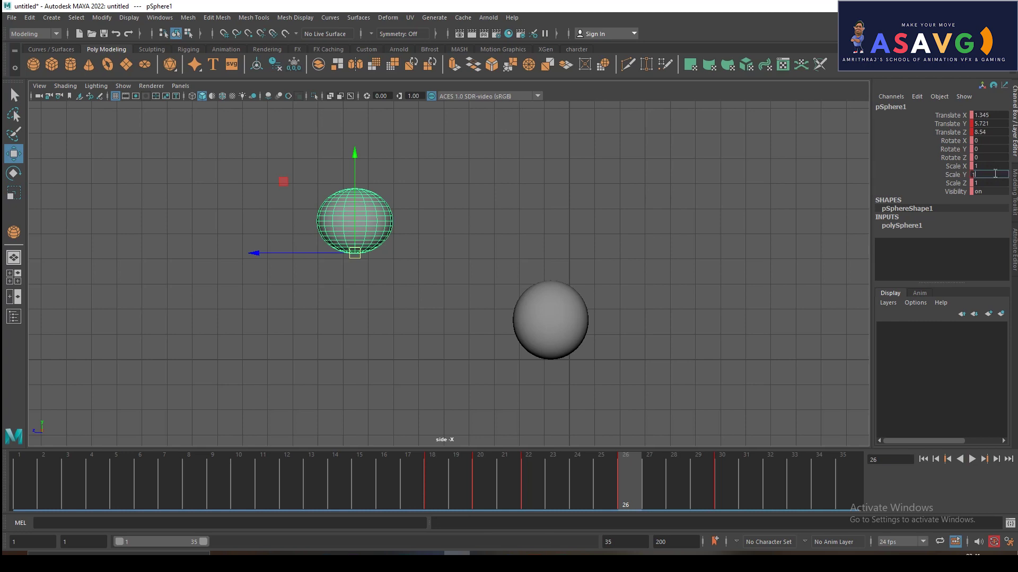
# Enter Scale Y 1 for pSphere1 in the Channel Box at frames 26 and 30, then review
pyautogui.press('Return')
pyautogui.moveTo(469, 511)
pyautogui.mouseDown()
pyautogui.moveTo(473, 481)
pyautogui.moveTo(720, 527)
pyautogui.moveTo(717, 503)
pyautogui.mouseUp()
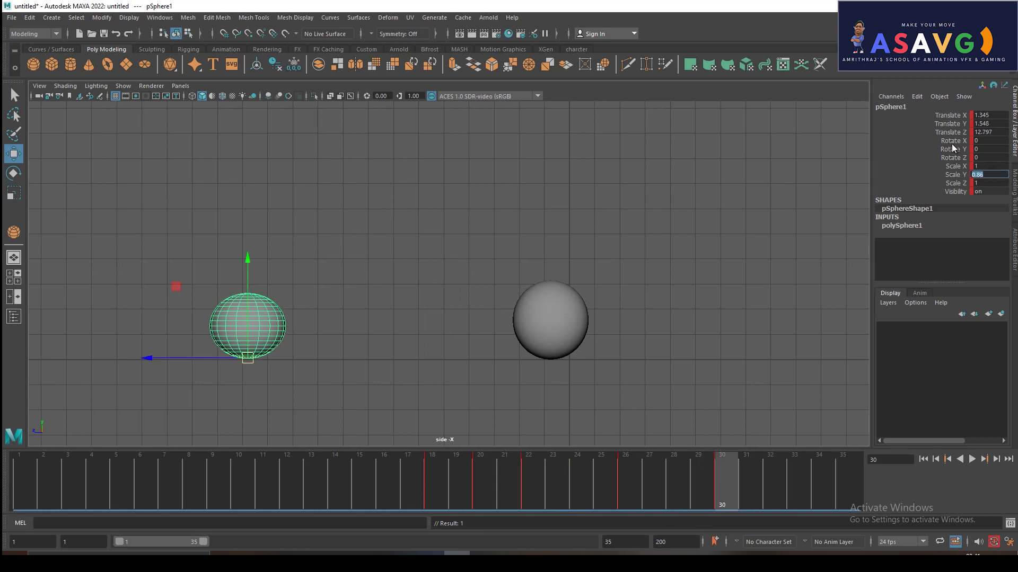
pyautogui.doubleClick(994, 173)
pyautogui.write('1')
pyautogui.press('Return')
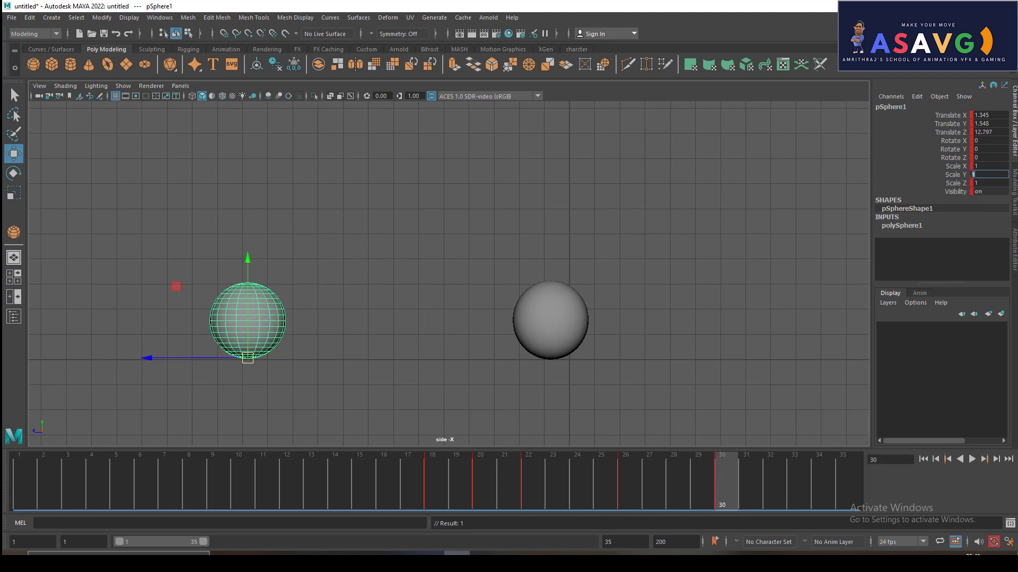
pyautogui.moveTo(40, 476); pyautogui.dragTo(602, 480)
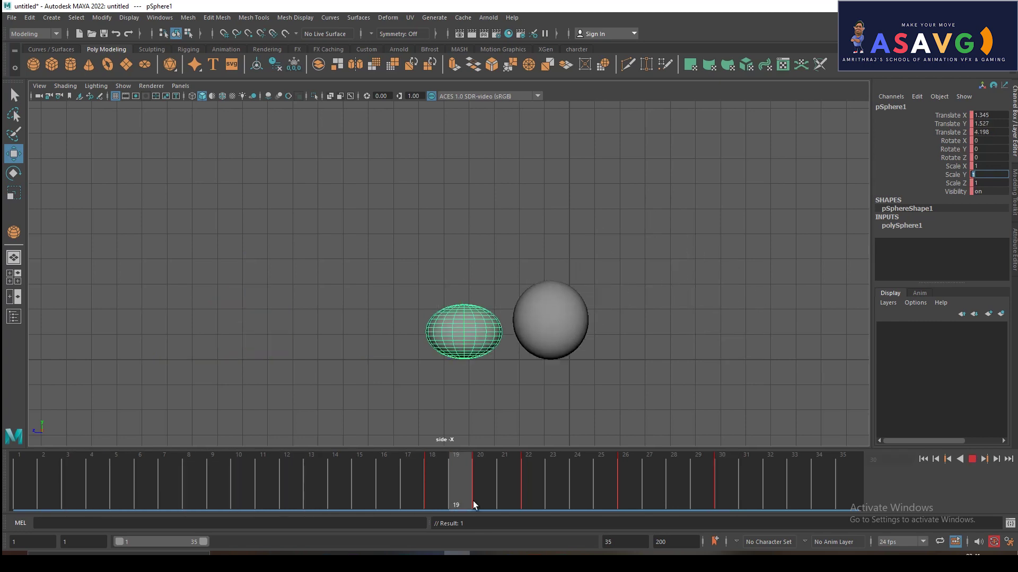
pyautogui.click(922, 459)
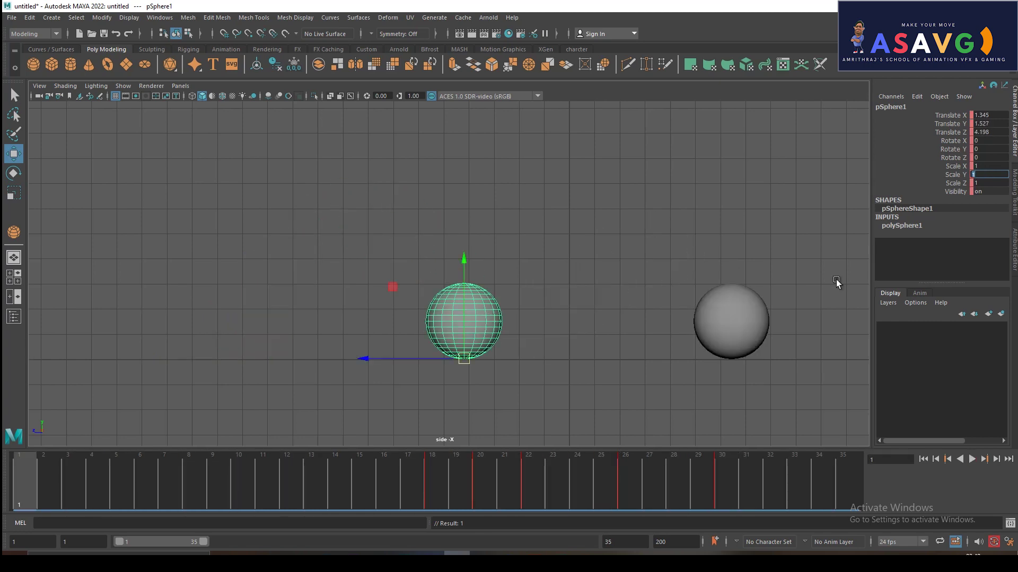
pyautogui.click(770, 317)
# At frame 8, set the right sphere's Scale Y back to 1
pyautogui.moveTo(71, 490)
pyautogui.mouseDown()
pyautogui.moveTo(176, 472)
pyautogui.moveTo(287, 477)
pyautogui.mouseUp()
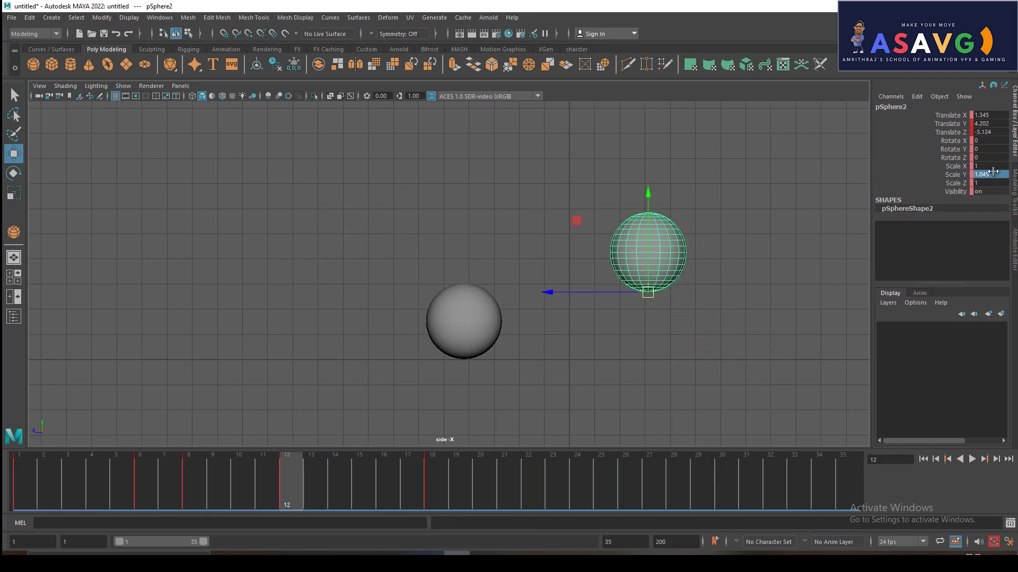
pyautogui.write('1')
pyautogui.press('Return')
pyautogui.moveTo(313, 468)
pyautogui.mouseDown()
pyautogui.moveTo(503, 488)
pyautogui.moveTo(313, 462)
pyautogui.mouseUp()
# Playblast the animation and enlarge the blast3.avi player to full screen
pyautogui.hotkey('alt', 'shift', 'v')
pyautogui.rightClick(286, 488)
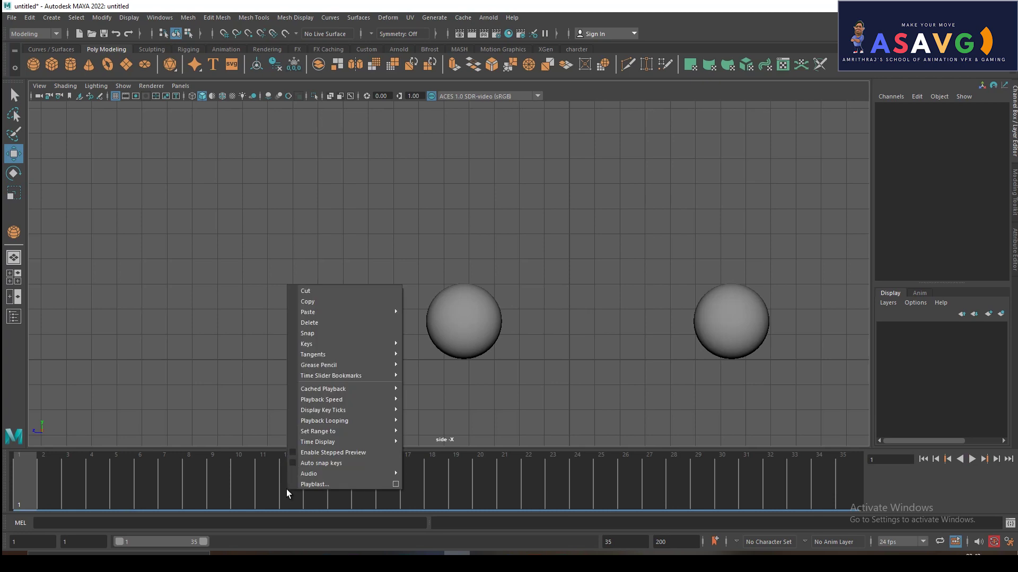
pyautogui.click(318, 483)
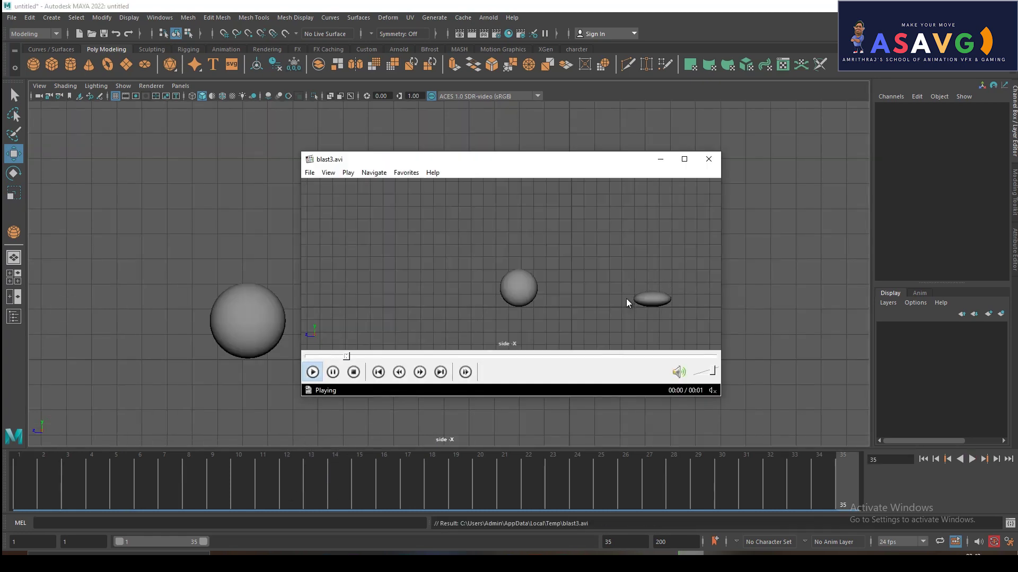
pyautogui.click(684, 160)
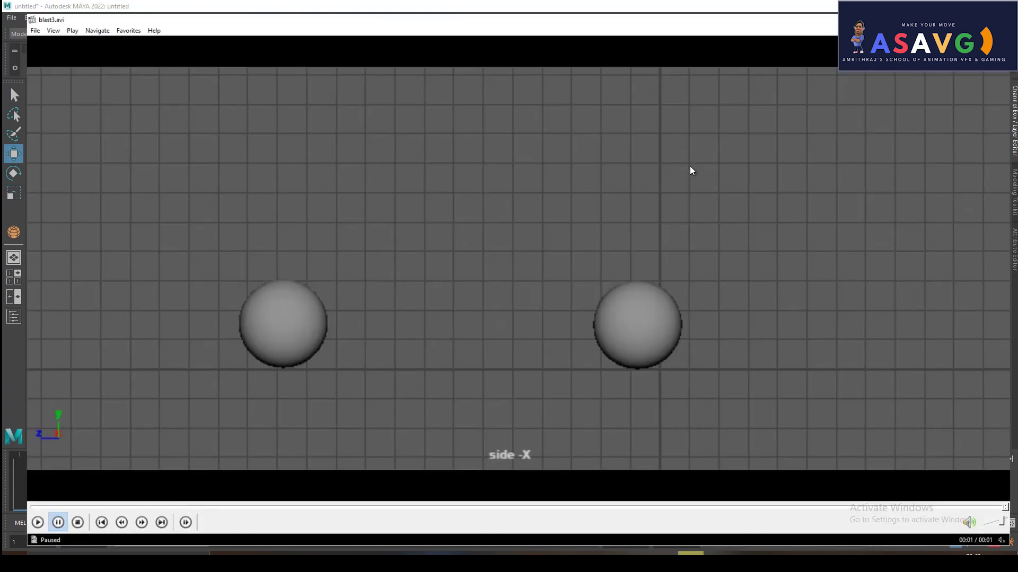
pyautogui.click(745, 262)
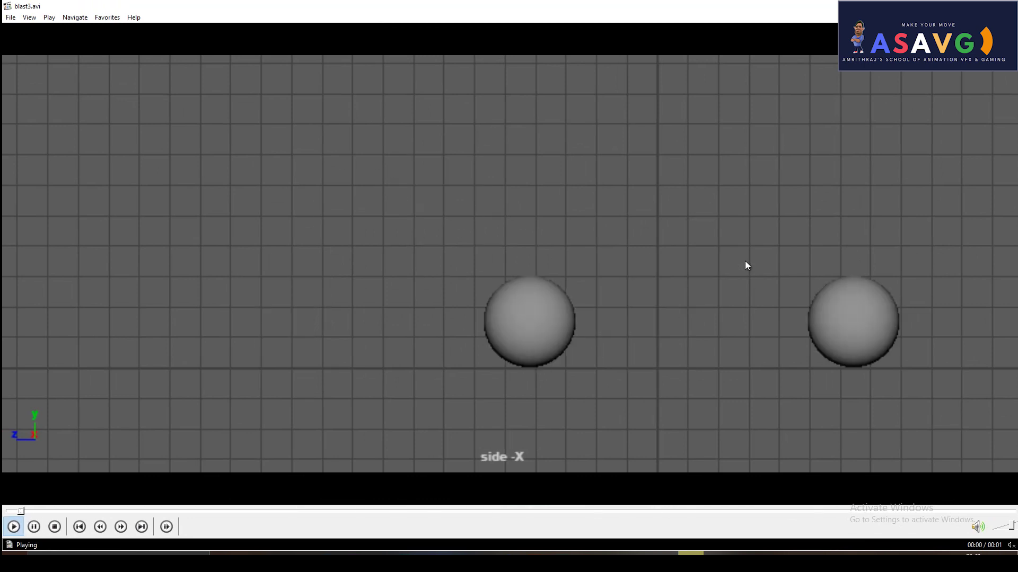
# Replay blast3.avi several times, close the player and reselect the right sphere
pyautogui.click(745, 265)
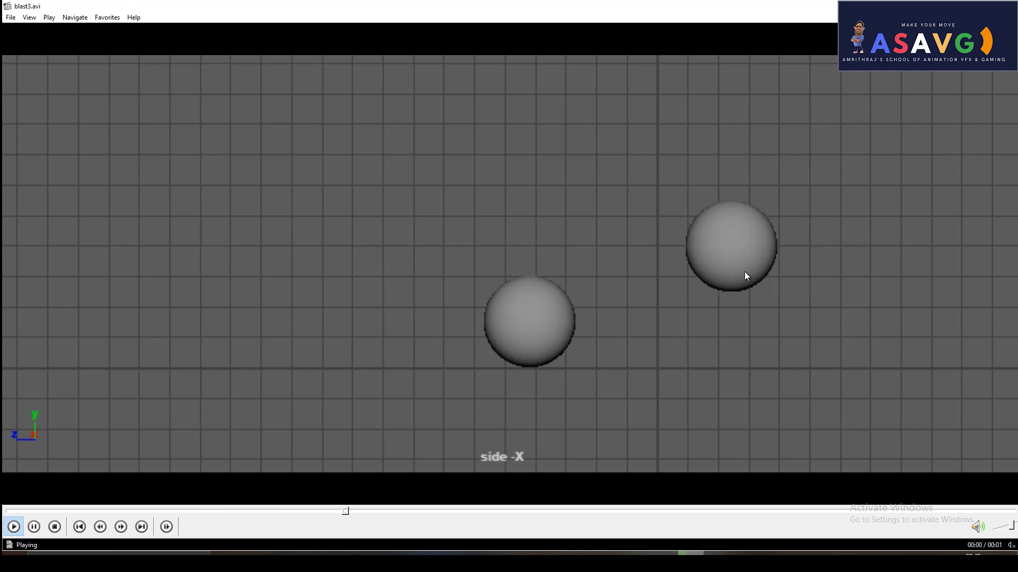
pyautogui.click(745, 273)
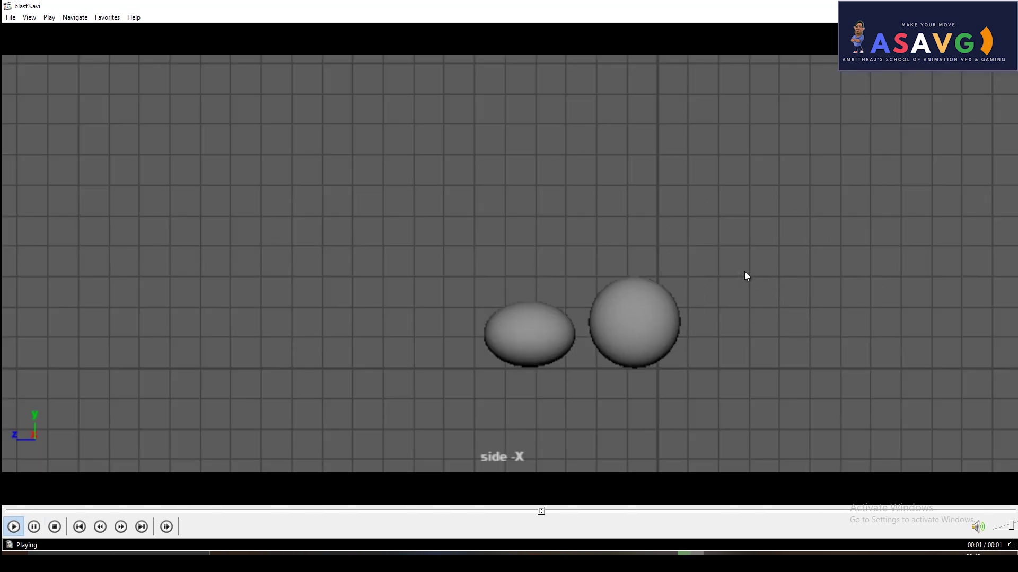
pyautogui.click(745, 272)
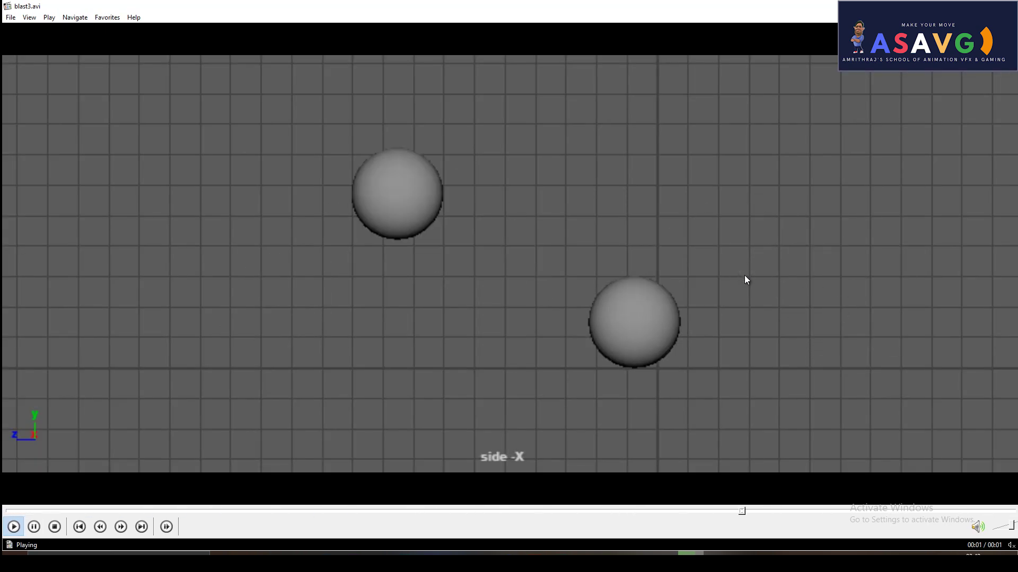
pyautogui.click(745, 275)
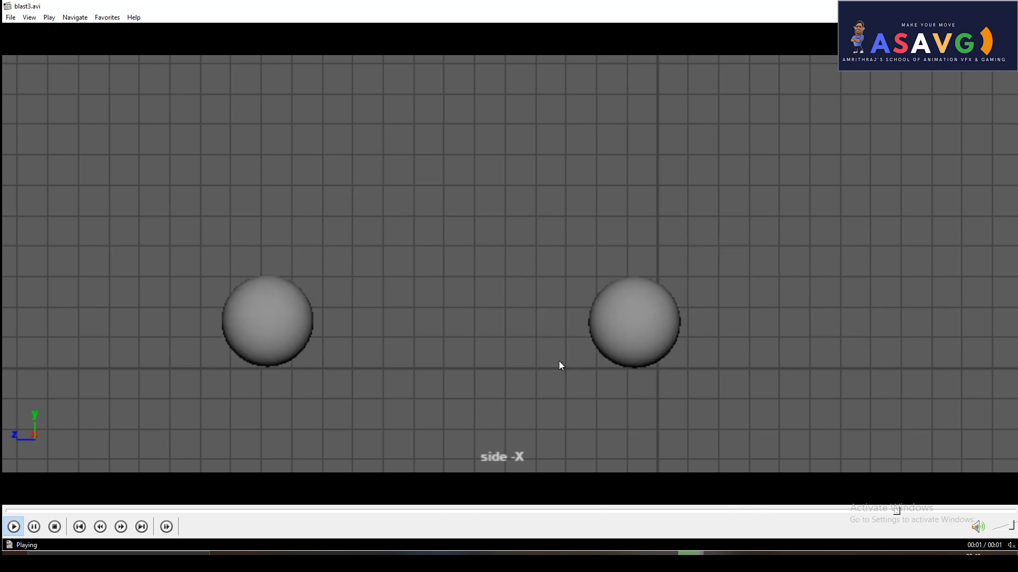
pyautogui.click(1007, 6)
pyautogui.click(553, 326)
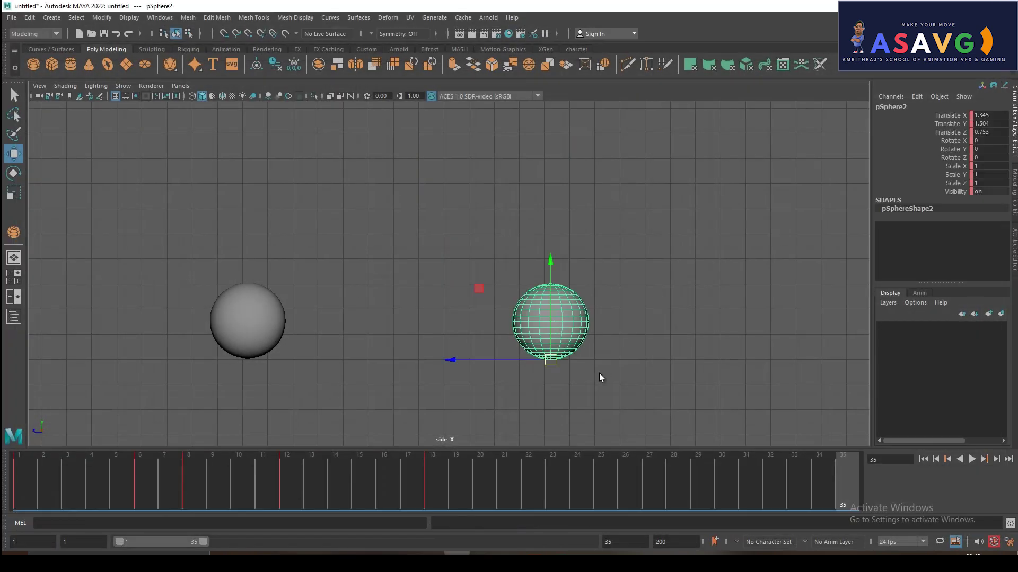
# At frame 3, scale the right ball tall and narrow (Scale Y 1.297, Scale Z 0.667)
pyautogui.moveTo(40, 463)
pyautogui.mouseDown()
pyautogui.moveTo(157, 493)
pyautogui.moveTo(24, 478)
pyautogui.moveTo(139, 481)
pyautogui.moveTo(80, 487)
pyautogui.mouseUp()
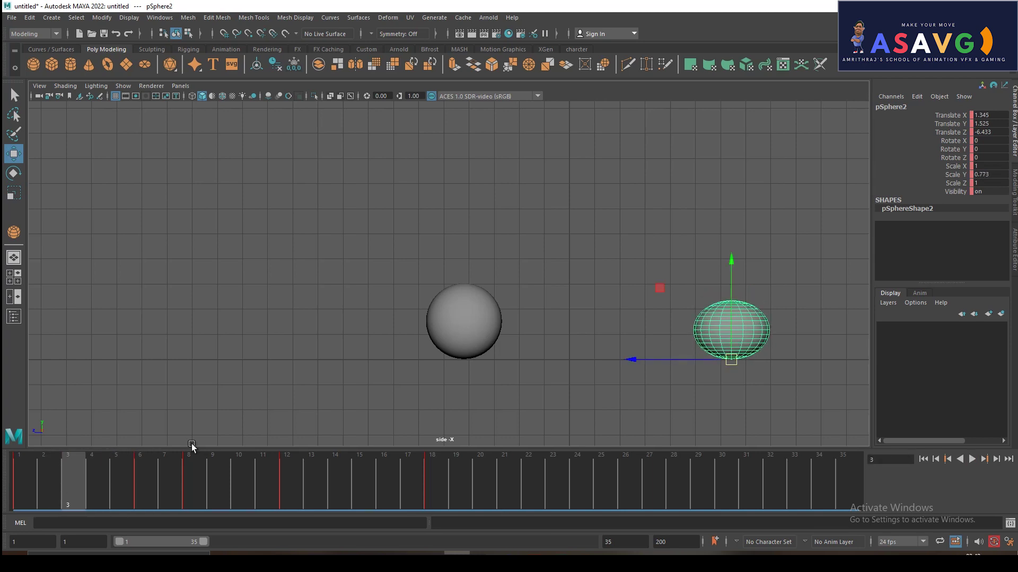
pyautogui.press('e')
pyautogui.press('r')
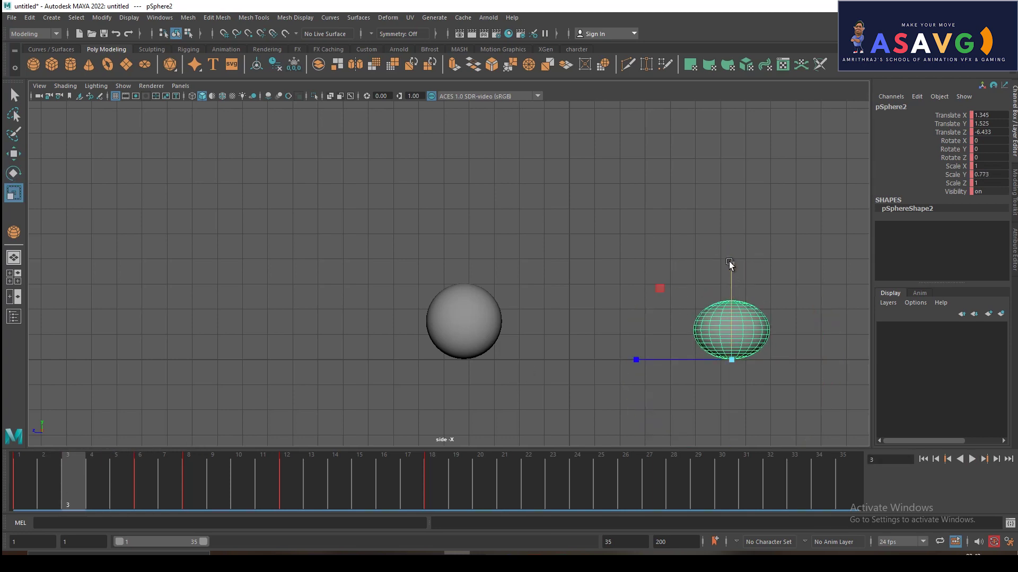
pyautogui.moveTo(730, 264); pyautogui.dragTo(726, 199)
pyautogui.hotkey('alt', 'v')
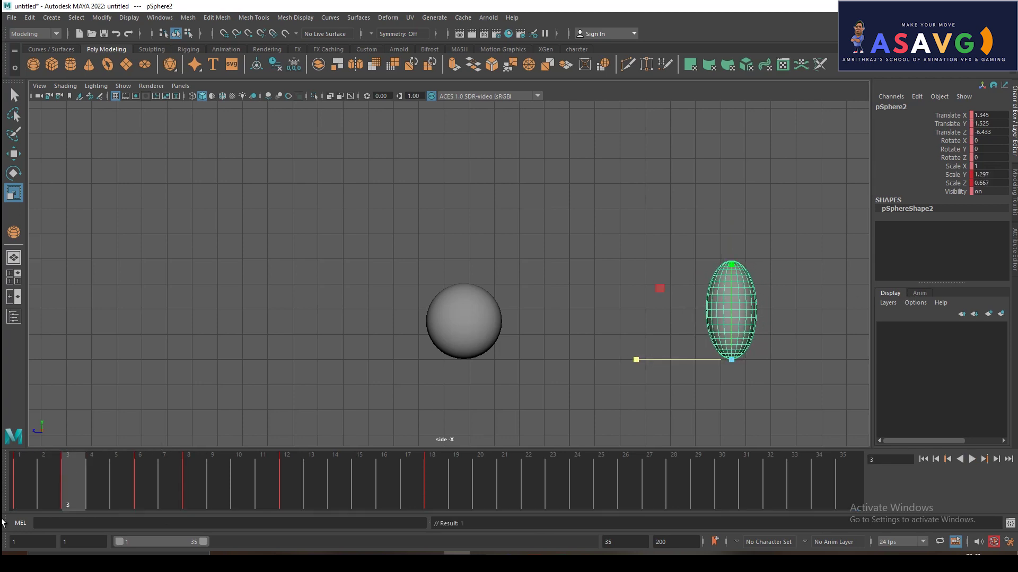
pyautogui.moveTo(42, 485)
pyautogui.mouseDown()
pyautogui.moveTo(55, 462)
pyautogui.moveTo(166, 472)
pyautogui.moveTo(67, 468)
pyautogui.moveTo(77, 455)
pyautogui.moveTo(136, 473)
pyautogui.moveTo(212, 475)
pyautogui.moveTo(132, 467)
pyautogui.moveTo(183, 466)
pyautogui.moveTo(144, 460)
pyautogui.moveTo(170, 460)
pyautogui.moveTo(145, 470)
pyautogui.mouseUp()
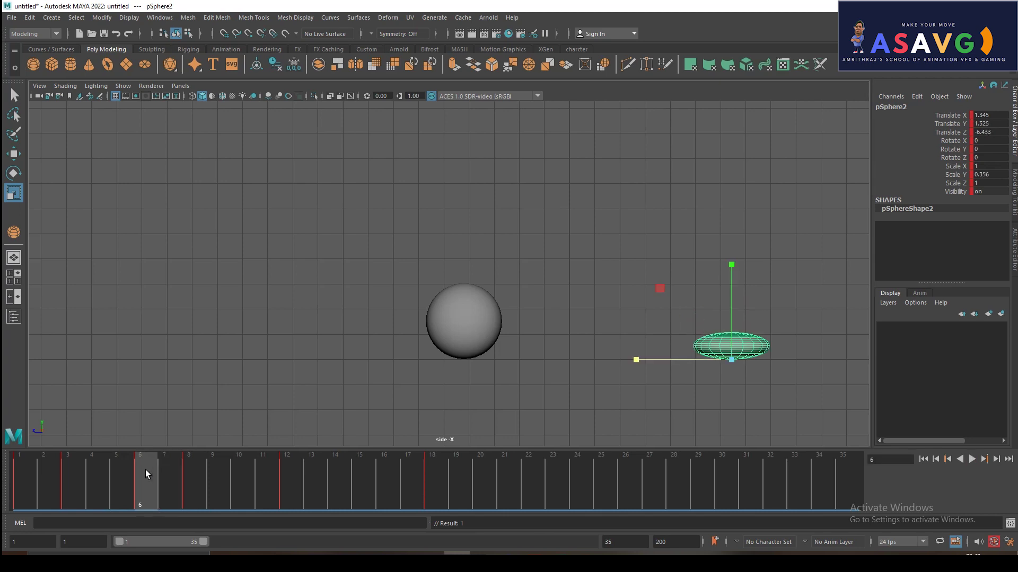
# Copy the squashed key from frame 6 and paste it onto frame 7
pyautogui.rightClick(145, 469)
pyautogui.click(170, 282)
pyautogui.click(160, 460)
pyautogui.rightClick(160, 460)
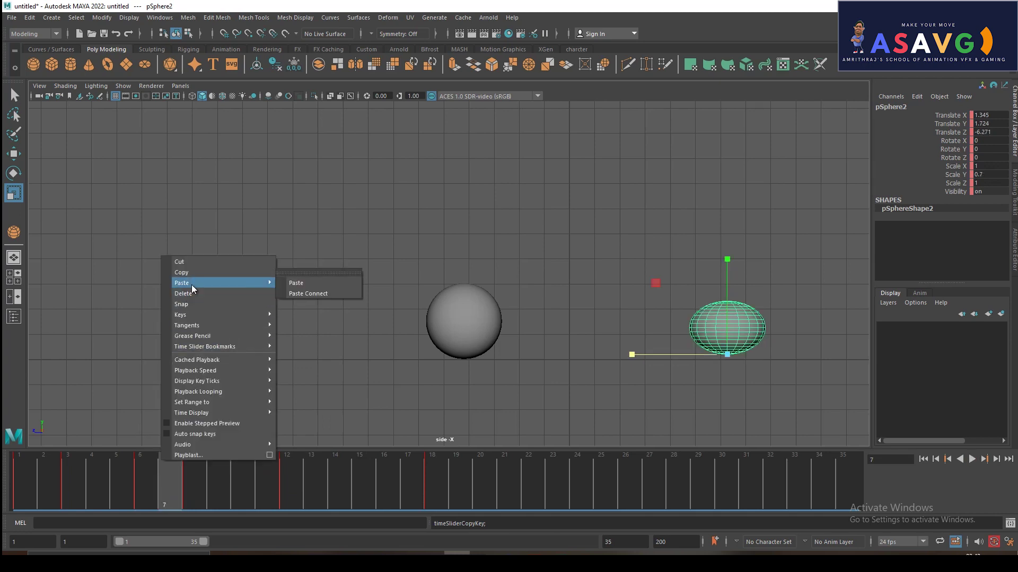
pyautogui.click(335, 285)
pyautogui.hotkey('alt', 'v')
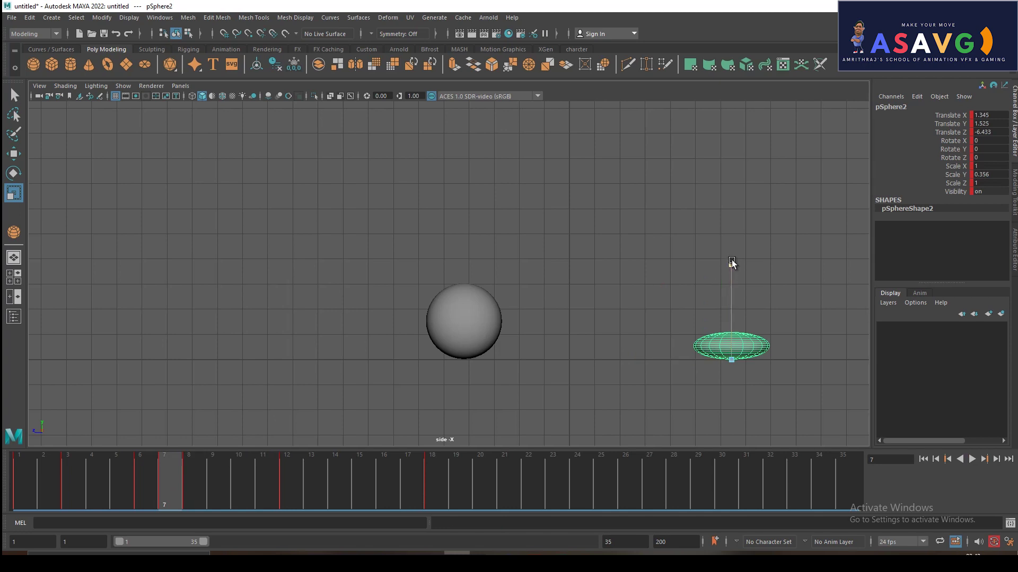
# Stretch the frame-7 pose into a tall oval (Scale Y 1.122, Scale Z 0.694)
pyautogui.moveTo(732, 263); pyautogui.dragTo(694, 93)
pyautogui.moveTo(643, 360); pyautogui.dragTo(667, 364)
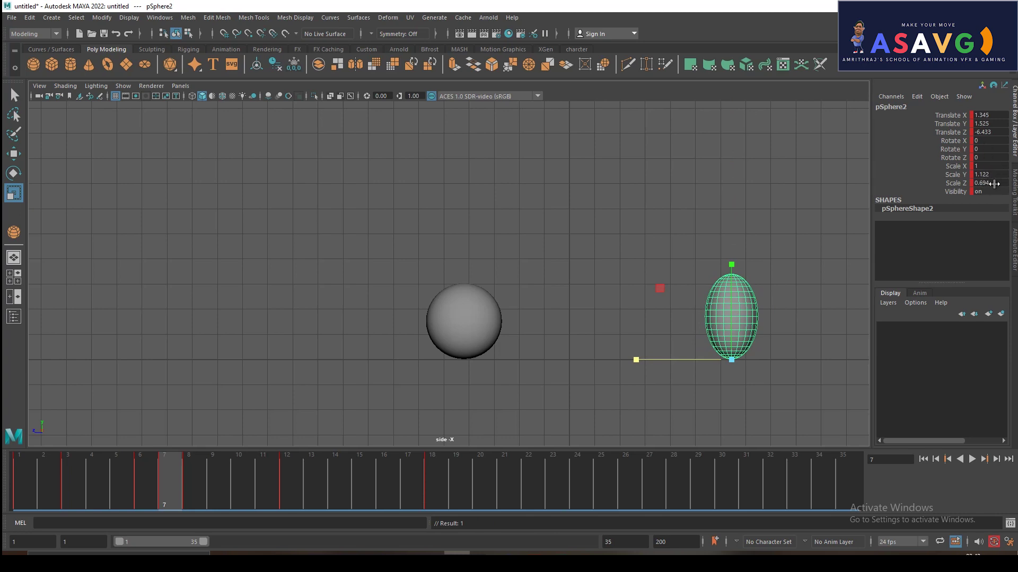
pyautogui.click(137, 472)
pyautogui.moveTo(138, 472)
pyautogui.mouseDown()
pyautogui.moveTo(70, 462)
pyautogui.moveTo(170, 473)
pyautogui.mouseUp()
pyautogui.moveTo(211, 491)
pyautogui.mouseDown()
pyautogui.moveTo(171, 482)
pyautogui.moveTo(193, 475)
pyautogui.moveTo(116, 463)
pyautogui.moveTo(265, 459)
pyautogui.moveTo(145, 469)
pyautogui.moveTo(185, 468)
pyautogui.mouseUp()
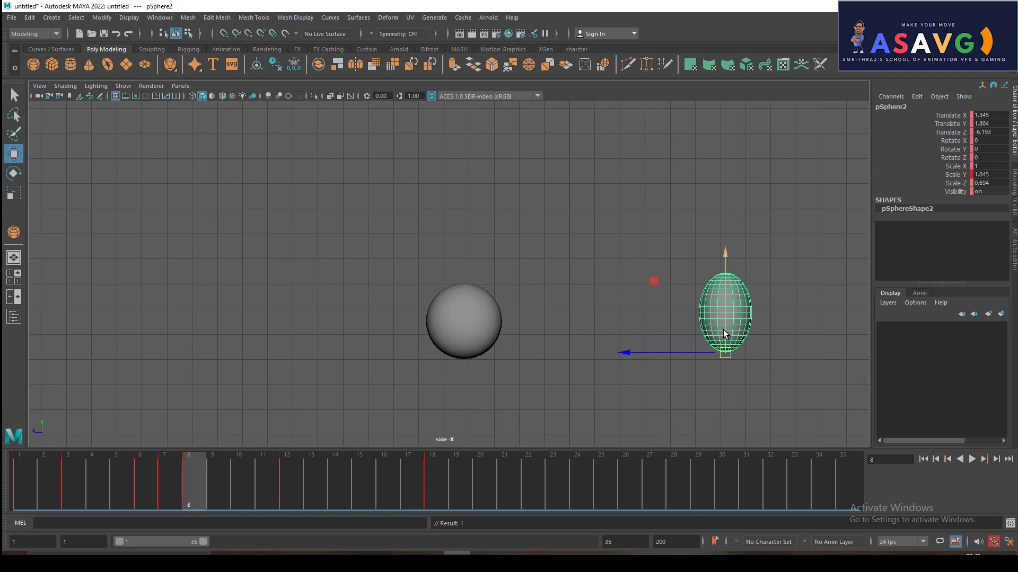
# Lower the stretched ball slightly and tilt it about 12 degrees at frame 7
pyautogui.moveTo(723, 332); pyautogui.dragTo(725, 338)
pyautogui.press('e')
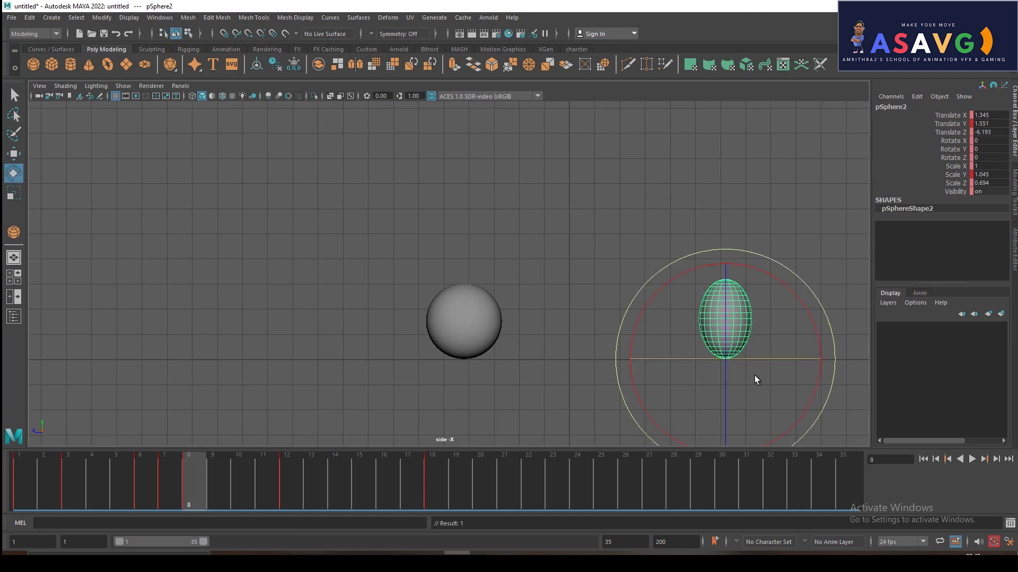
pyautogui.moveTo(800, 428); pyautogui.dragTo(811, 412)
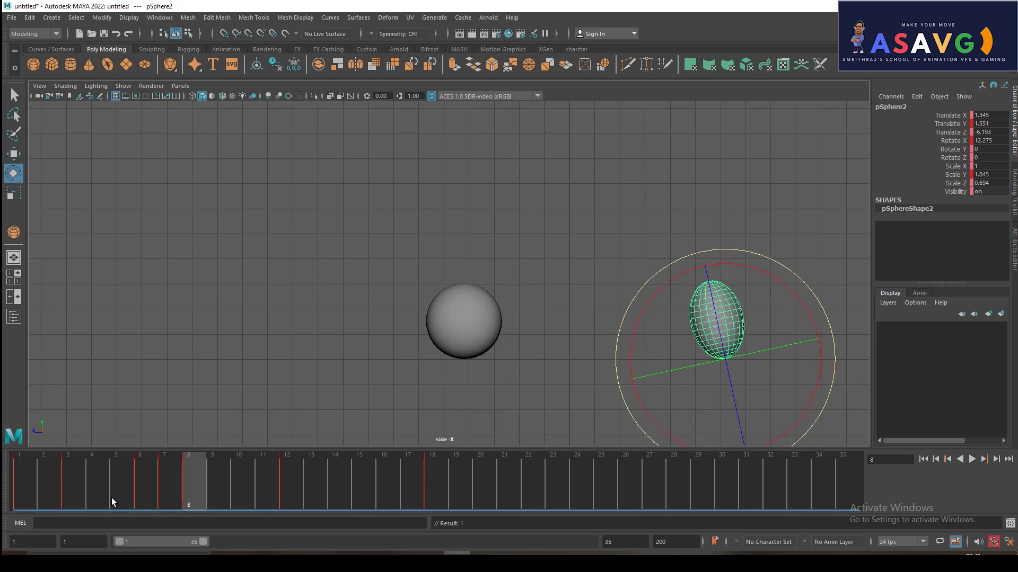
pyautogui.click(154, 488)
pyautogui.click(60, 490)
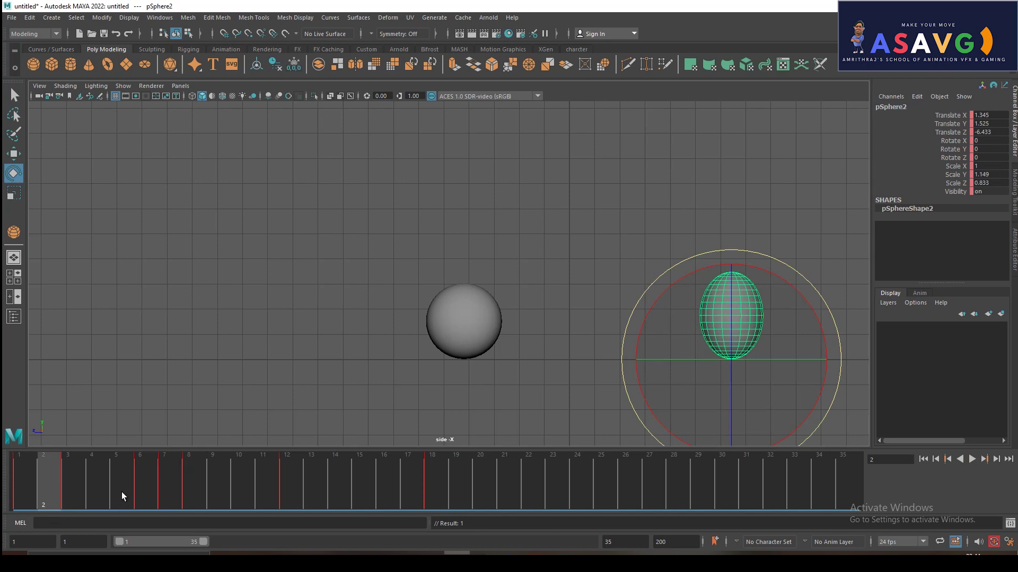
pyautogui.click(169, 481)
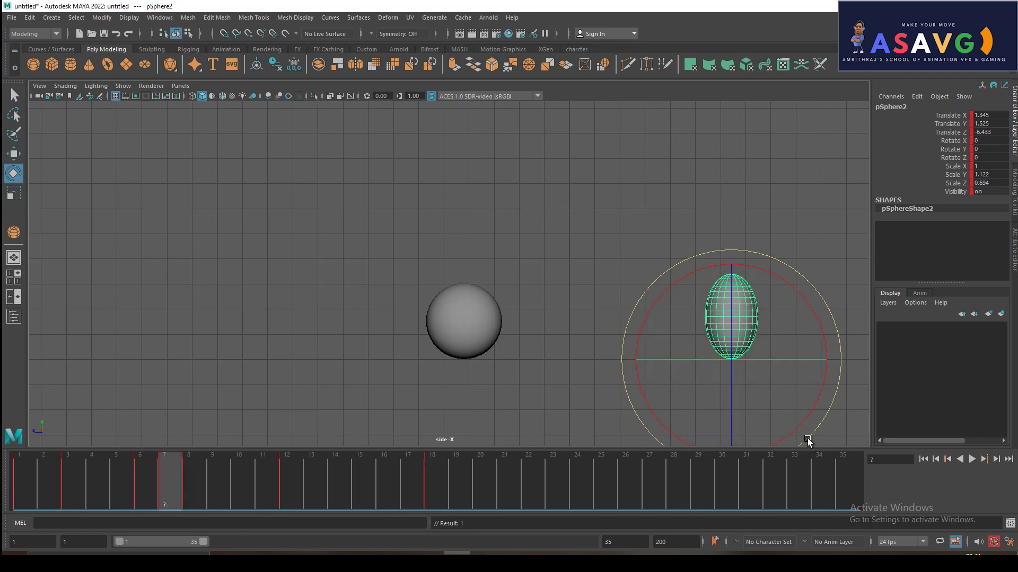
pyautogui.moveTo(807, 438); pyautogui.dragTo(807, 411)
# Copy the tilted key from frame 7 onto frame 8
pyautogui.rightClick(173, 476)
pyautogui.click(183, 291)
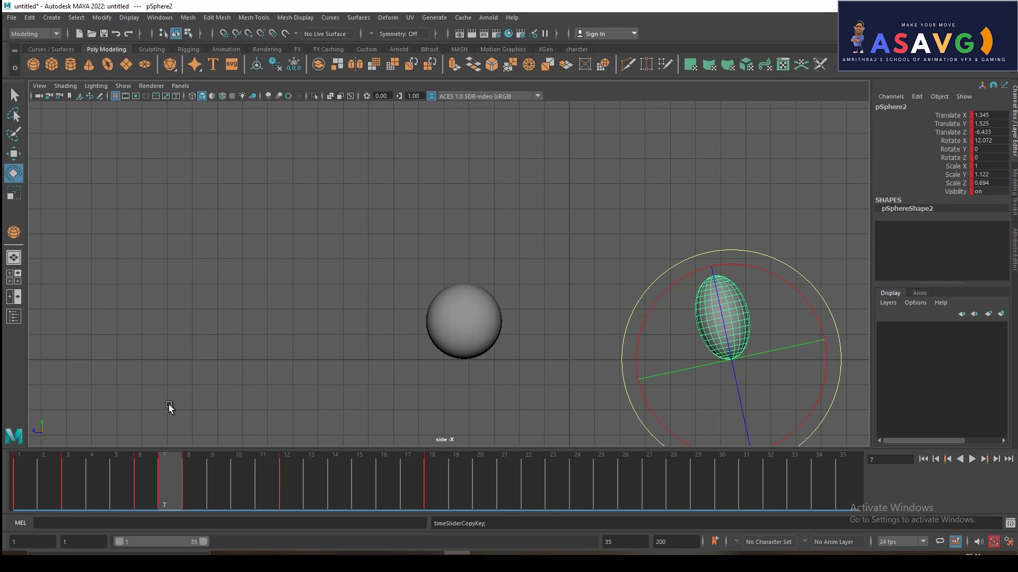
pyautogui.click(195, 474)
pyautogui.rightClick(198, 473)
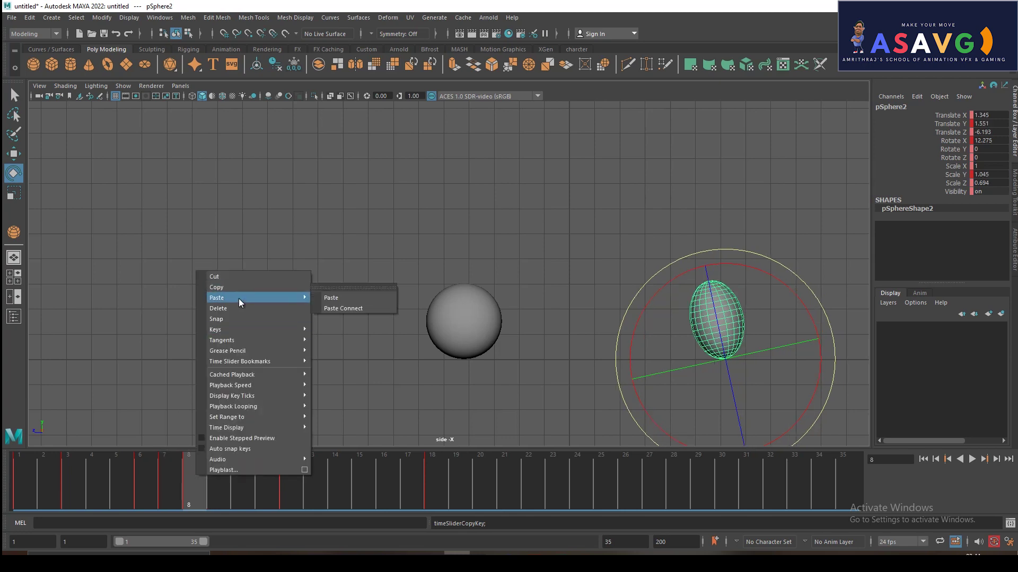
pyautogui.click(335, 295)
pyautogui.moveTo(167, 485)
pyautogui.mouseDown()
pyautogui.moveTo(152, 475)
pyautogui.moveTo(186, 478)
pyautogui.moveTo(138, 470)
pyautogui.moveTo(197, 472)
pyautogui.mouseUp()
# Raise the ball into its arc, then at frame 18 set Rotate X -0.713 and Scale Z 1
pyautogui.press('w')
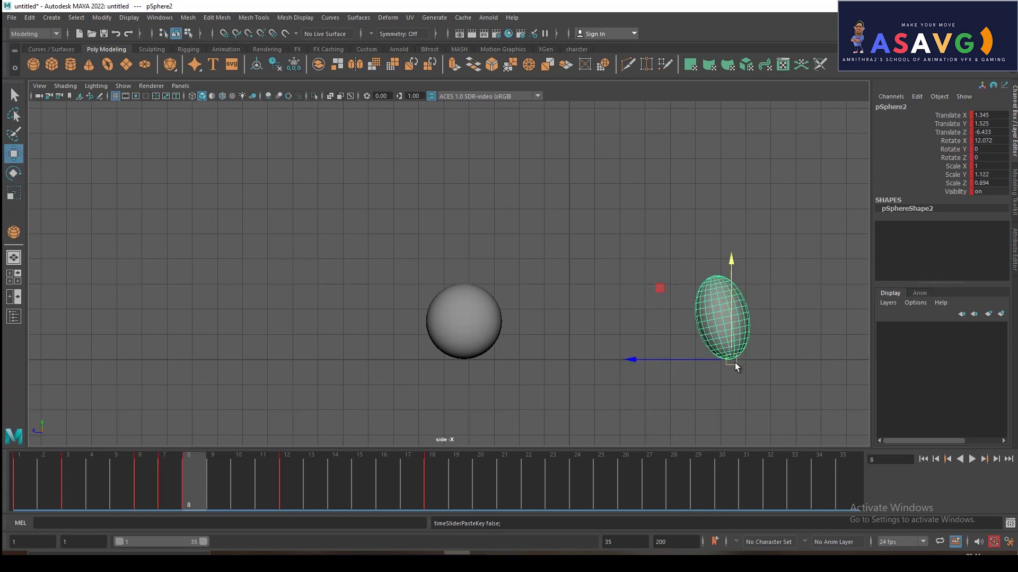
pyautogui.moveTo(733, 364); pyautogui.dragTo(701, 311)
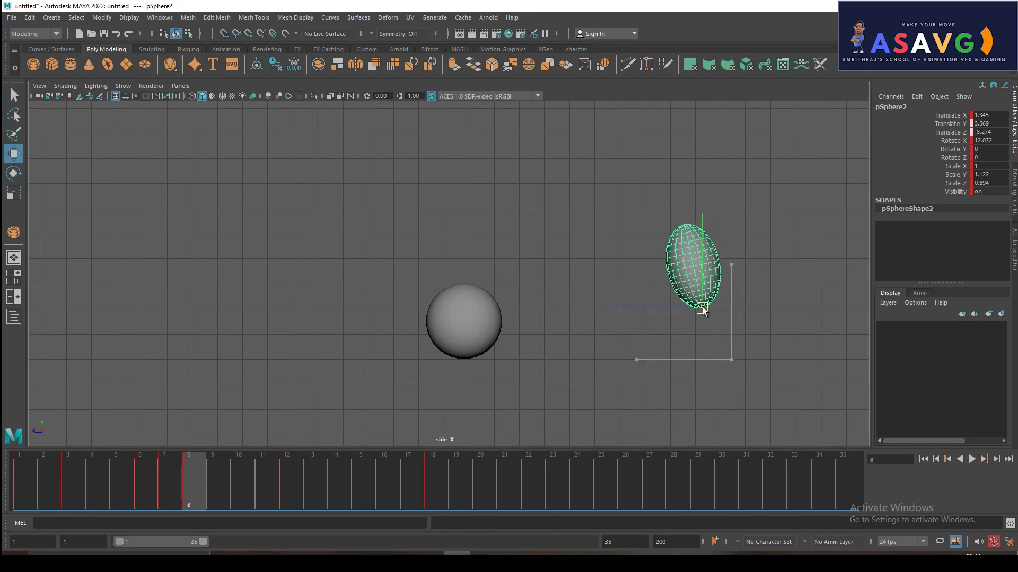
pyautogui.moveTo(105, 463)
pyautogui.mouseDown()
pyautogui.moveTo(319, 511)
pyautogui.moveTo(477, 509)
pyautogui.moveTo(268, 485)
pyautogui.moveTo(451, 473)
pyautogui.moveTo(239, 469)
pyautogui.moveTo(440, 470)
pyautogui.moveTo(272, 444)
pyautogui.moveTo(440, 456)
pyautogui.mouseUp()
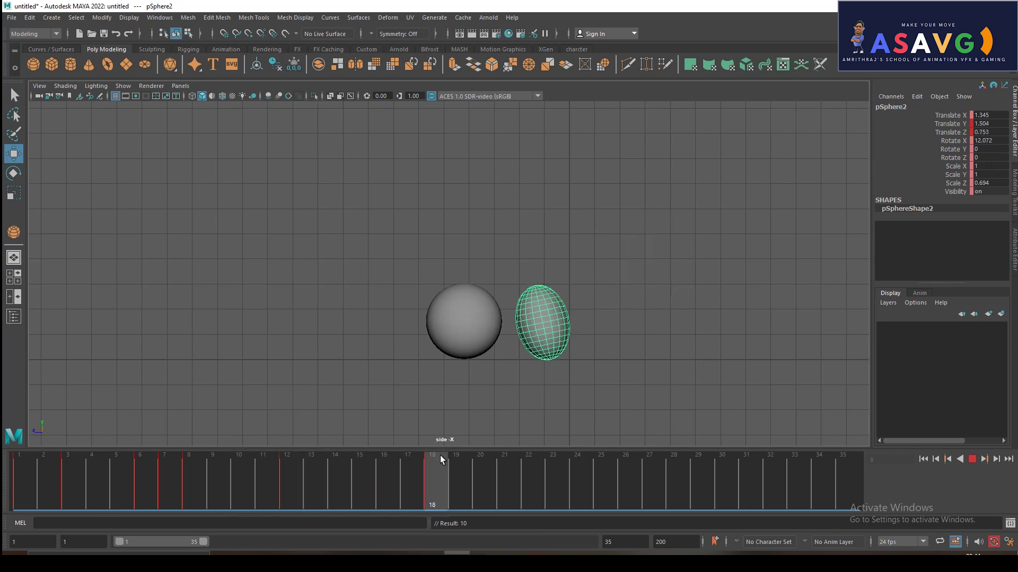
pyautogui.press('e')
pyautogui.moveTo(628, 435)
pyautogui.mouseDown()
pyautogui.moveTo(601, 453)
pyautogui.moveTo(609, 454)
pyautogui.mouseUp()
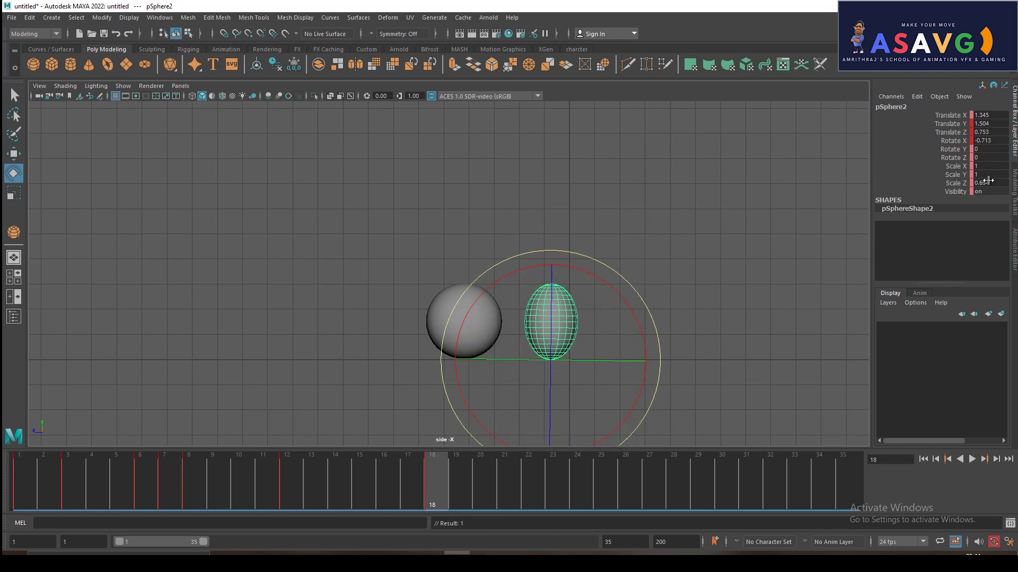
pyautogui.write('1')
pyautogui.press('Return')
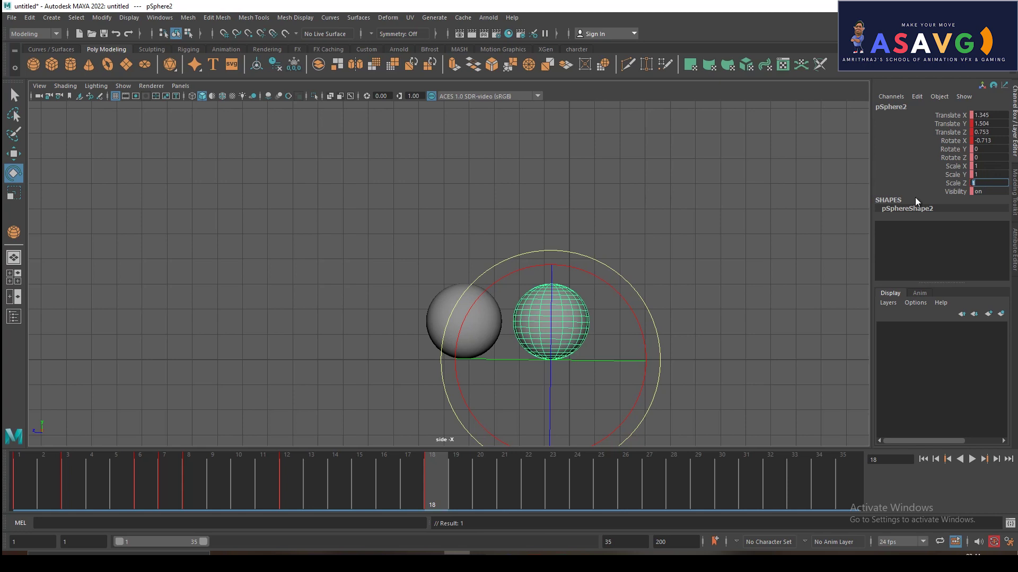
pyautogui.moveTo(247, 473)
pyautogui.mouseDown()
pyautogui.moveTo(214, 458)
pyautogui.moveTo(52, 447)
pyautogui.moveTo(237, 450)
pyautogui.moveTo(530, 485)
pyautogui.moveTo(480, 479)
pyautogui.mouseUp()
# Clear the selection and playblast the animation to blast5.avi, viewed full screen
pyautogui.click(336, 376)
pyautogui.rightClick(525, 477)
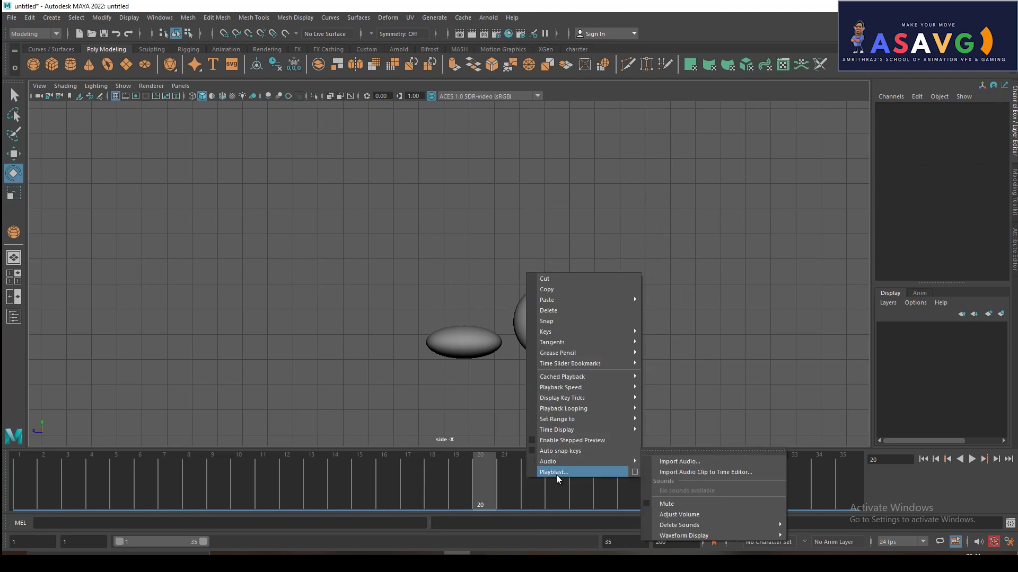
pyautogui.click(556, 476)
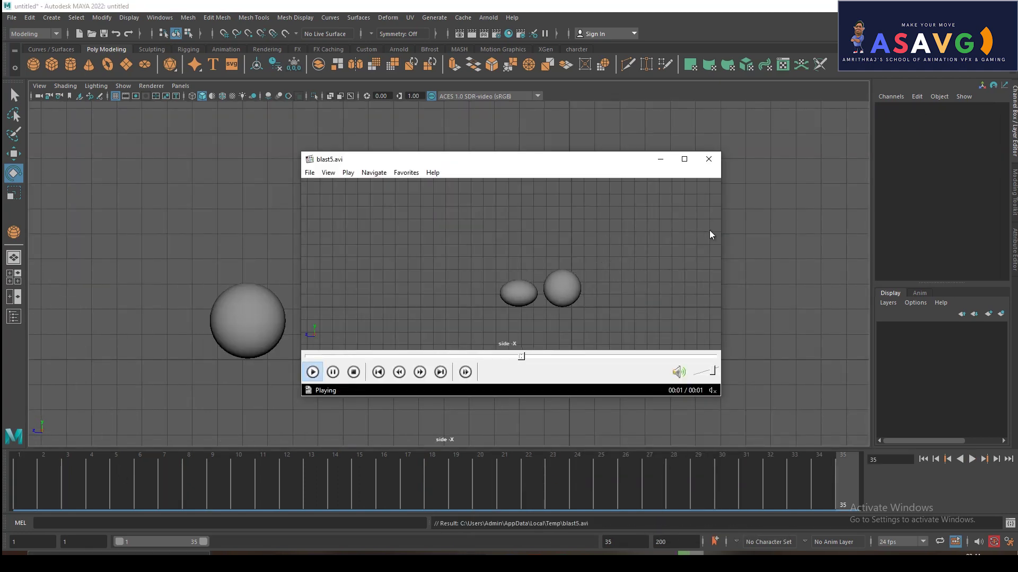
pyautogui.click(684, 159)
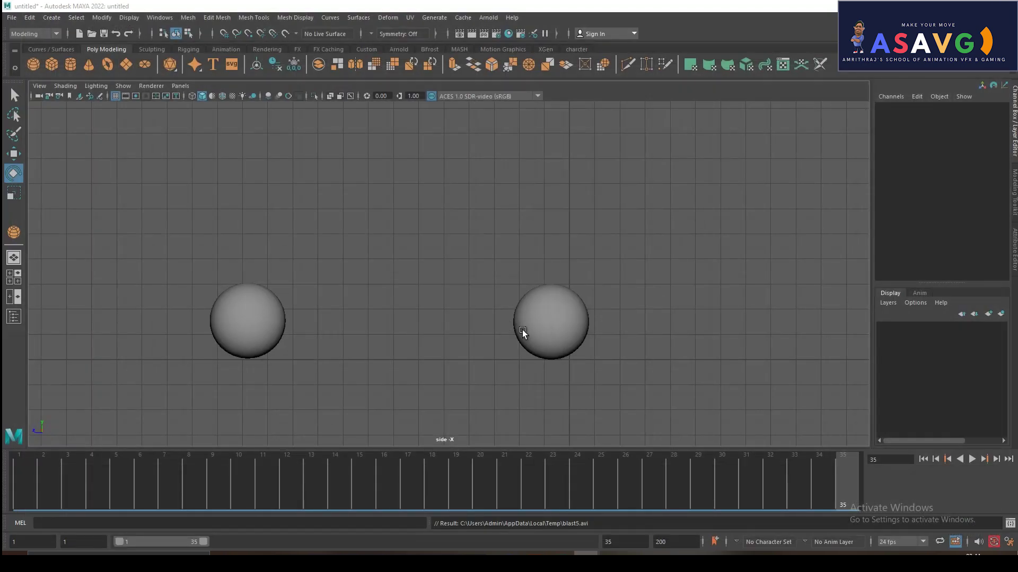
# Select the flattened right sphere and scrub through its squash around frame 6
pyautogui.click(522, 332)
pyautogui.moveTo(191, 255)
pyautogui.mouseDown()
pyautogui.moveTo(301, 364)
pyautogui.moveTo(324, 444)
pyautogui.mouseUp()
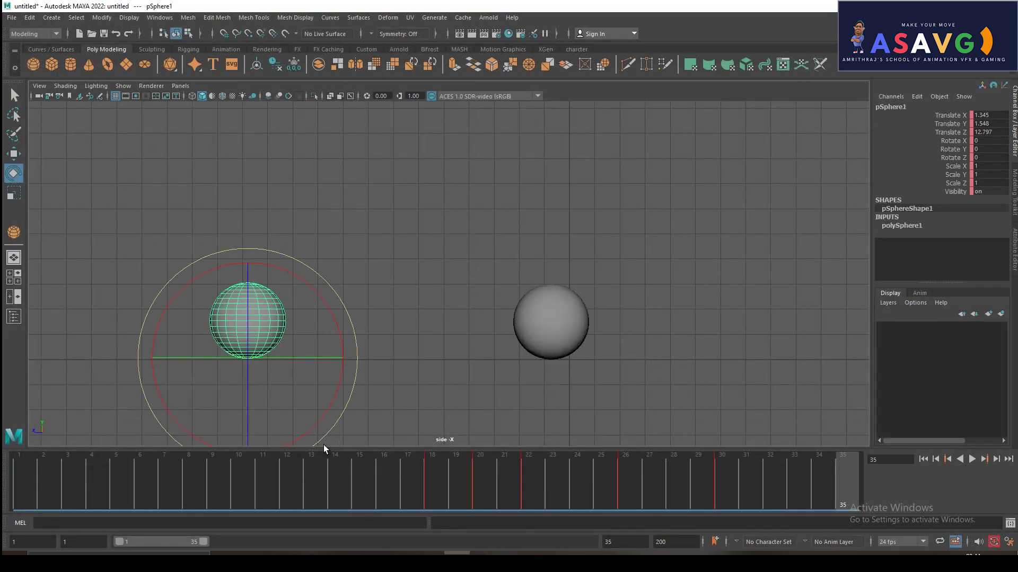
pyautogui.moveTo(17, 504)
pyautogui.mouseDown()
pyautogui.moveTo(58, 484)
pyautogui.moveTo(137, 499)
pyautogui.moveTo(35, 485)
pyautogui.moveTo(81, 463)
pyautogui.moveTo(157, 466)
pyautogui.mouseUp()
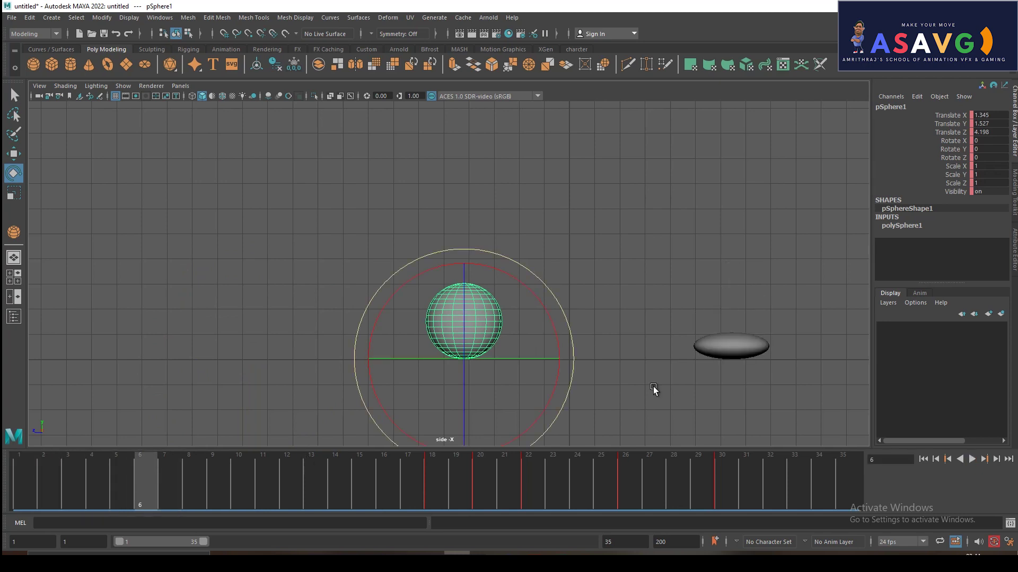
pyautogui.press('w')
pyautogui.click(710, 349)
pyautogui.moveTo(77, 494)
pyautogui.mouseDown()
pyautogui.moveTo(71, 489)
pyautogui.moveTo(160, 487)
pyautogui.moveTo(88, 468)
pyautogui.moveTo(653, 472)
pyautogui.mouseUp()
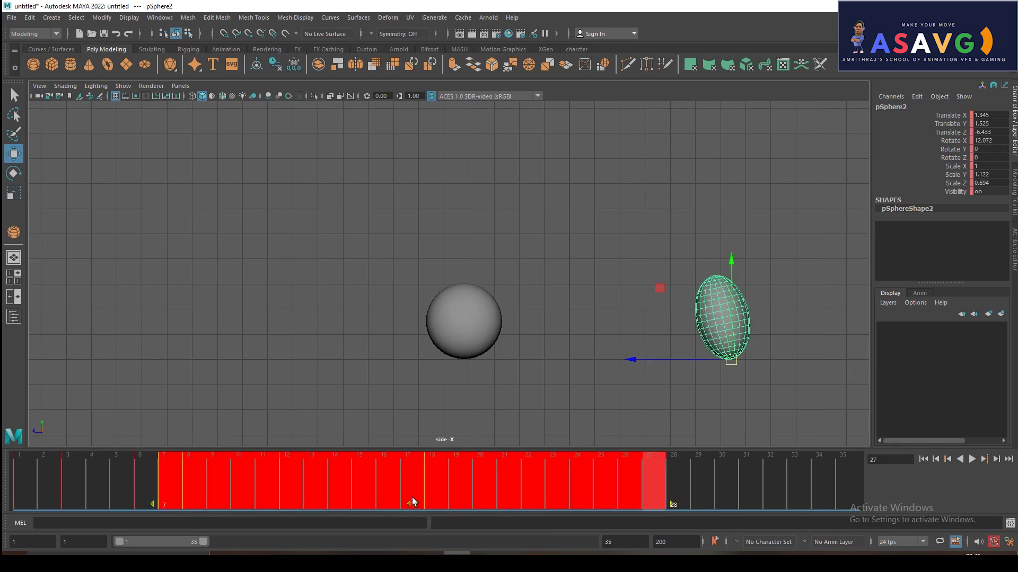
# Shift the selected key range two frames later, twice, and play back to check
pyautogui.moveTo(415, 504); pyautogui.dragTo(451, 504)
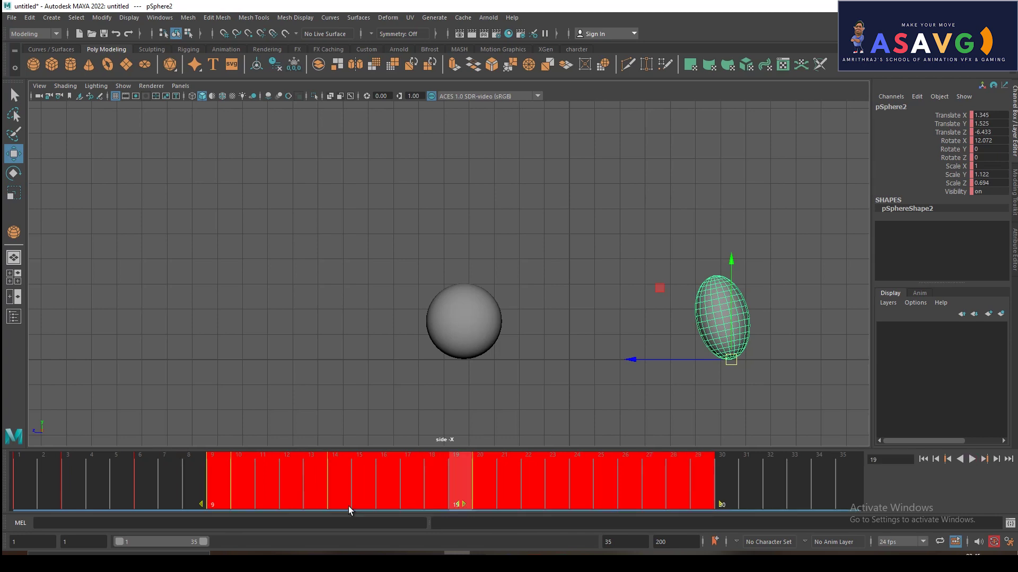
pyautogui.moveTo(39, 490)
pyautogui.mouseDown()
pyautogui.moveTo(129, 485)
pyautogui.moveTo(28, 487)
pyautogui.moveTo(135, 488)
pyautogui.moveTo(63, 473)
pyautogui.moveTo(19, 477)
pyautogui.moveTo(601, 469)
pyautogui.mouseUp()
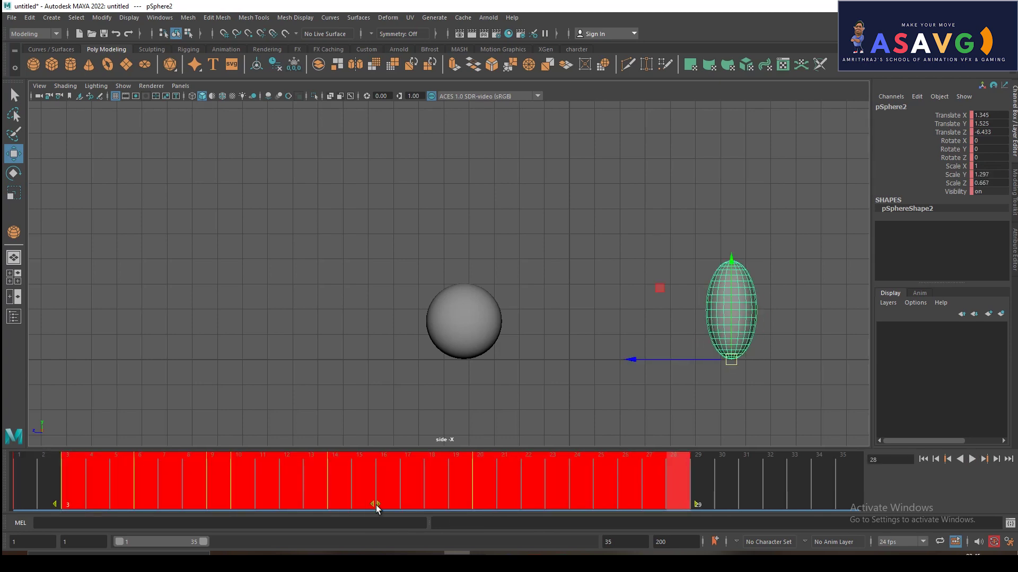
pyautogui.moveTo(376, 508); pyautogui.dragTo(425, 506)
pyautogui.click(66, 479)
pyautogui.hotkey('alt', 'v')
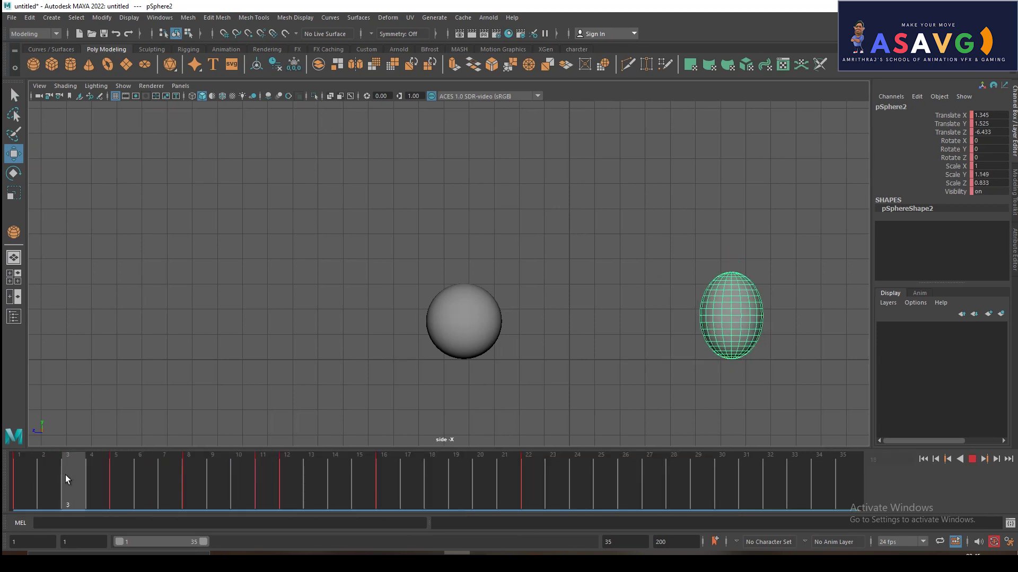
# Move the keys from frames 8–35 one frame earlier and play back
pyautogui.moveTo(65, 479)
pyautogui.mouseDown()
pyautogui.moveTo(189, 469)
pyautogui.moveTo(857, 469)
pyautogui.mouseUp()
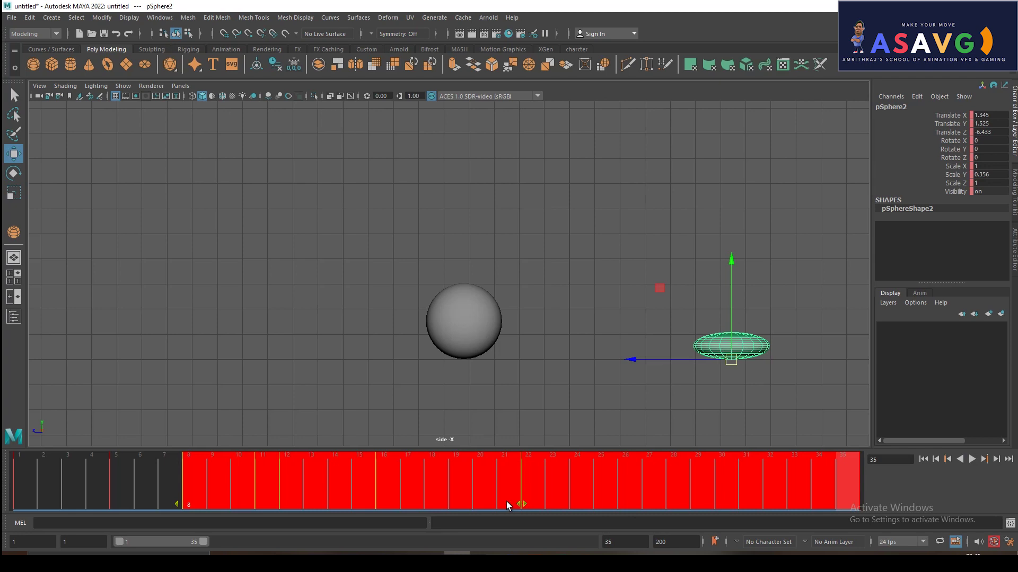
pyautogui.moveTo(508, 505); pyautogui.dragTo(483, 505)
pyautogui.moveTo(112, 469); pyautogui.dragTo(168, 482)
pyautogui.hotkey('alt', 'v')
# Copy the squashed key from frame 7 and paste it onto frame 10
pyautogui.click(220, 484)
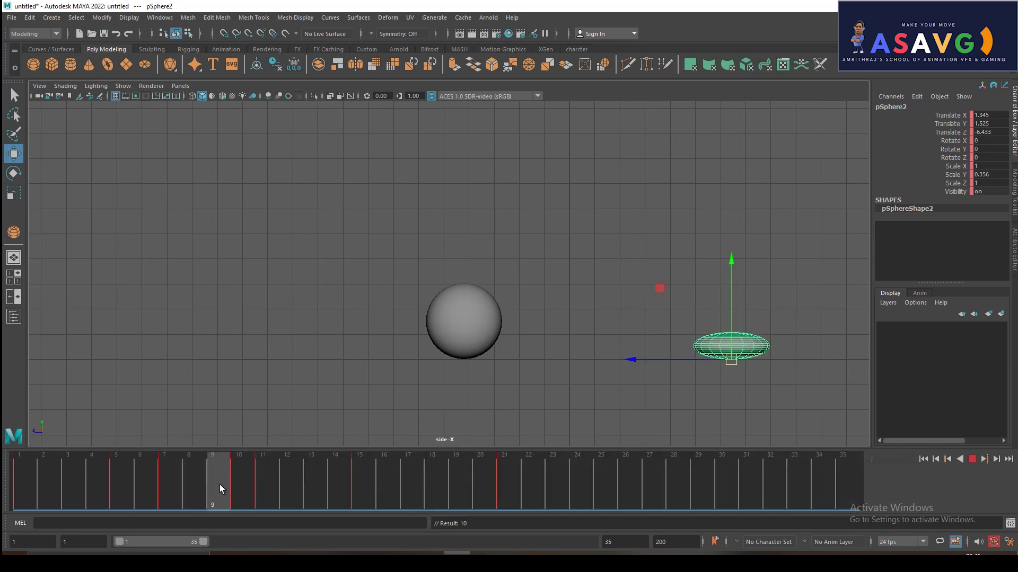
pyautogui.hotkey('alt', 'v')
pyautogui.click(177, 474)
pyautogui.rightClick(177, 473)
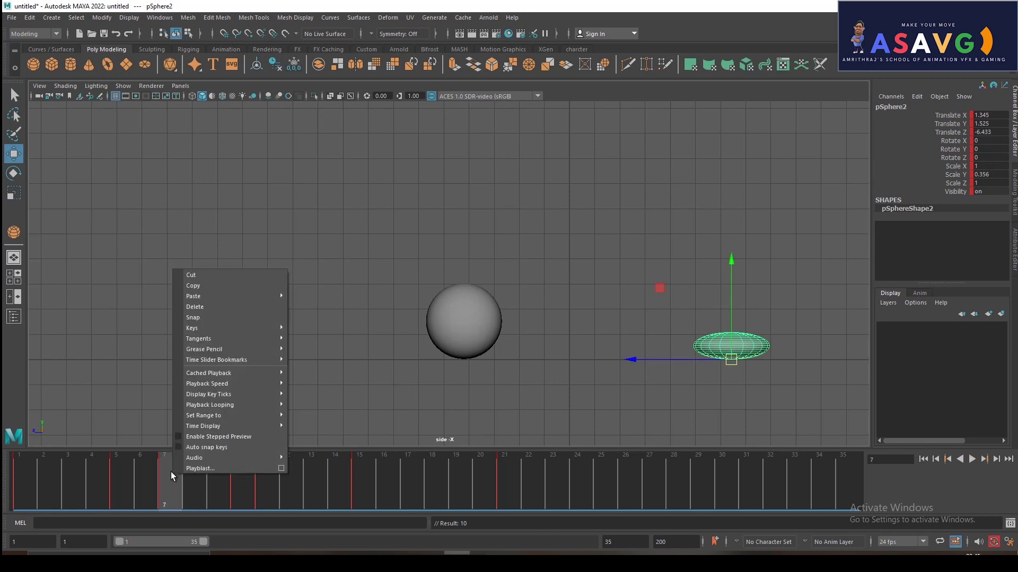
pyautogui.click(193, 285)
pyautogui.click(237, 488)
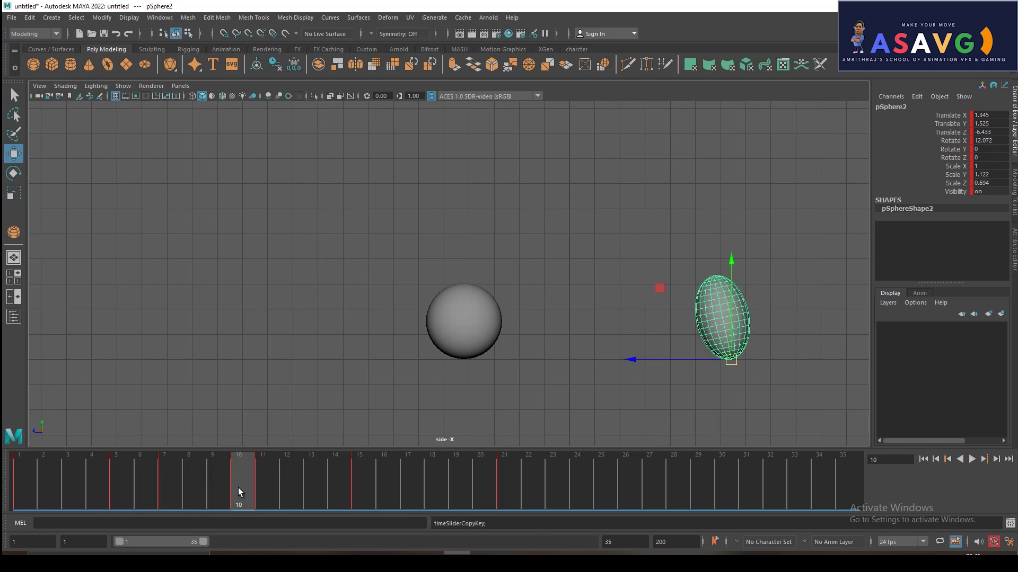
pyautogui.rightClick(233, 475)
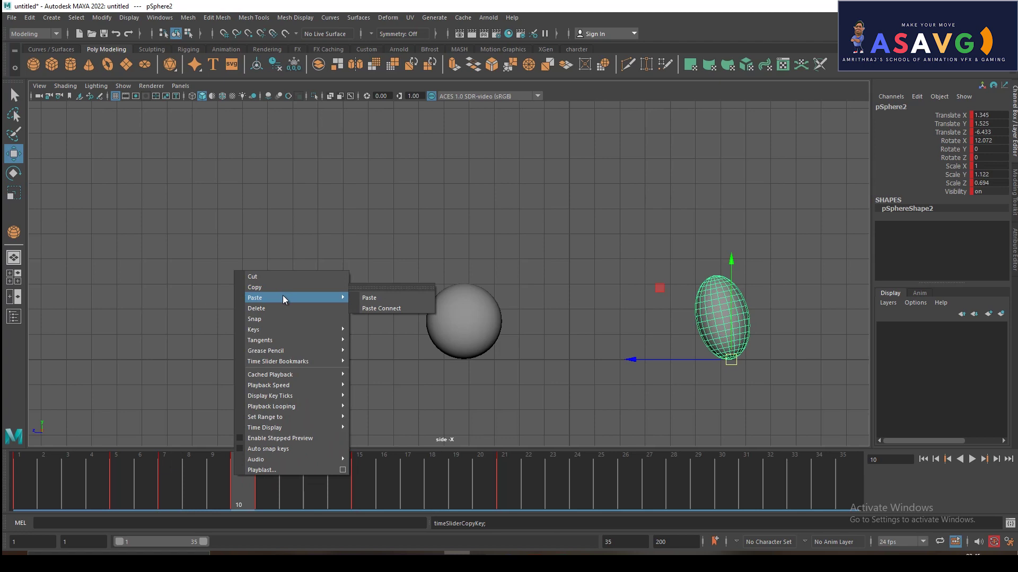
pyautogui.click(392, 297)
pyautogui.moveTo(214, 486)
pyautogui.mouseDown()
pyautogui.moveTo(125, 484)
pyautogui.moveTo(239, 493)
pyautogui.mouseUp()
# Flatten the sphere further at frame 10 to Scale Y 0.237, then try a forward tilt
pyautogui.press('e')
pyautogui.press('r')
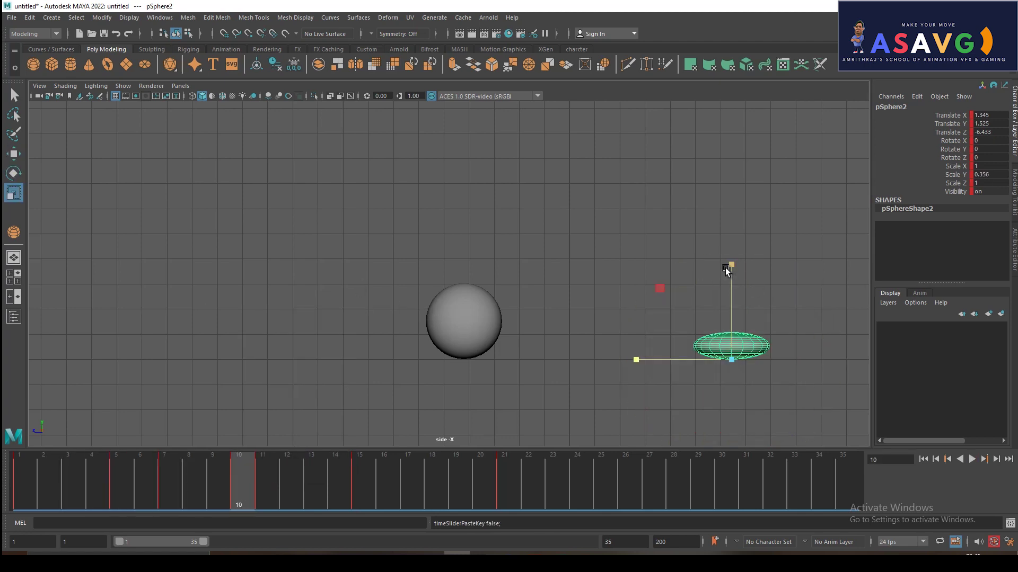
pyautogui.moveTo(729, 268); pyautogui.dragTo(727, 298)
pyautogui.hotkey('alt', 'v')
pyautogui.moveTo(193, 520)
pyautogui.mouseDown()
pyautogui.moveTo(242, 520)
pyautogui.moveTo(170, 510)
pyautogui.moveTo(272, 511)
pyautogui.moveTo(169, 498)
pyautogui.moveTo(218, 500)
pyautogui.moveTo(149, 484)
pyautogui.moveTo(239, 481)
pyautogui.moveTo(153, 466)
pyautogui.moveTo(182, 460)
pyautogui.mouseUp()
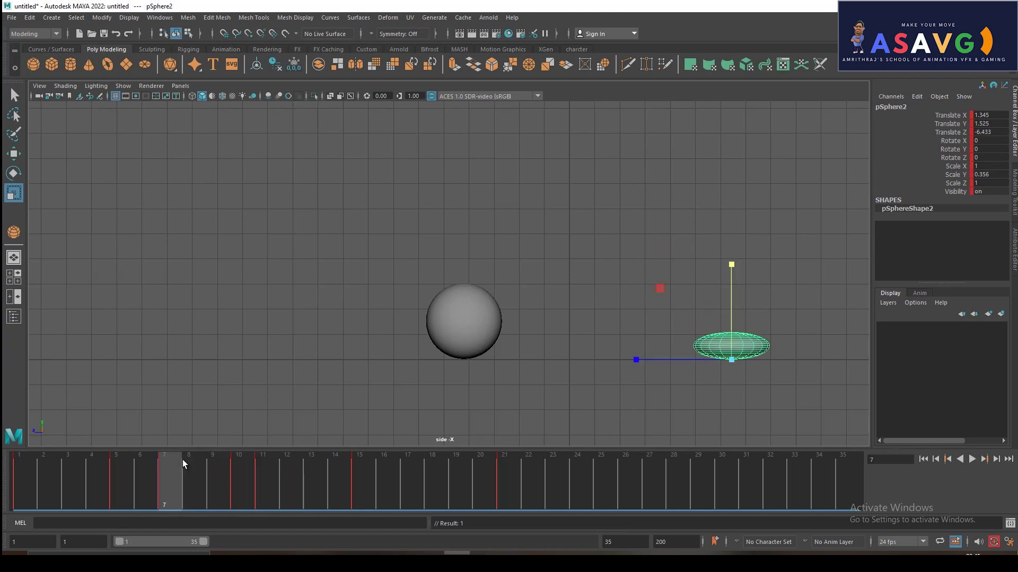
pyautogui.press('e')
pyautogui.moveTo(816, 428)
pyautogui.mouseDown()
pyautogui.moveTo(825, 409)
pyautogui.moveTo(657, 472)
pyautogui.mouseUp()
# At frame 10, tilt the squashed sphere slightly forward on X and scrub to check
pyautogui.click(238, 484)
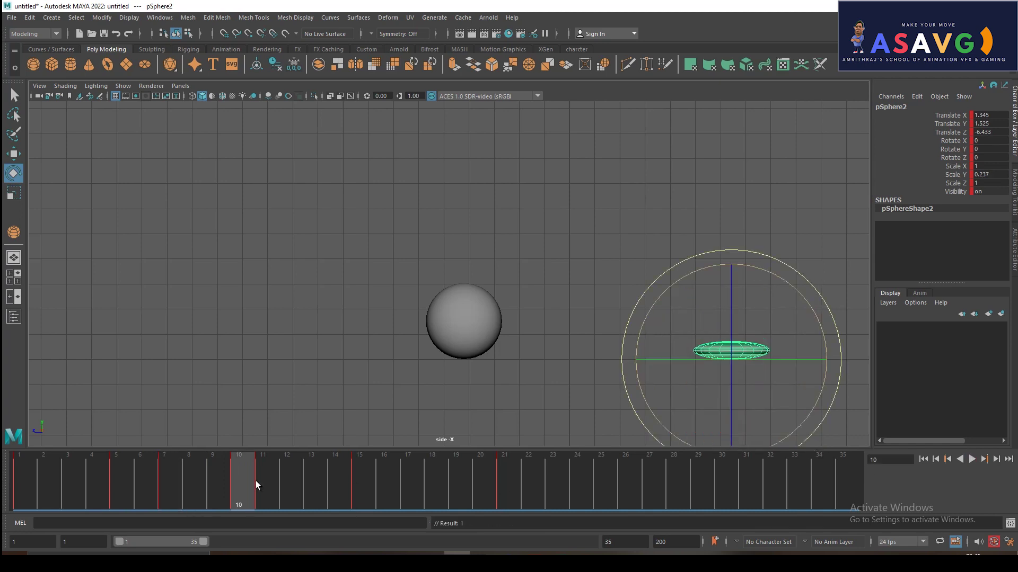
pyautogui.moveTo(809, 439); pyautogui.dragTo(806, 431)
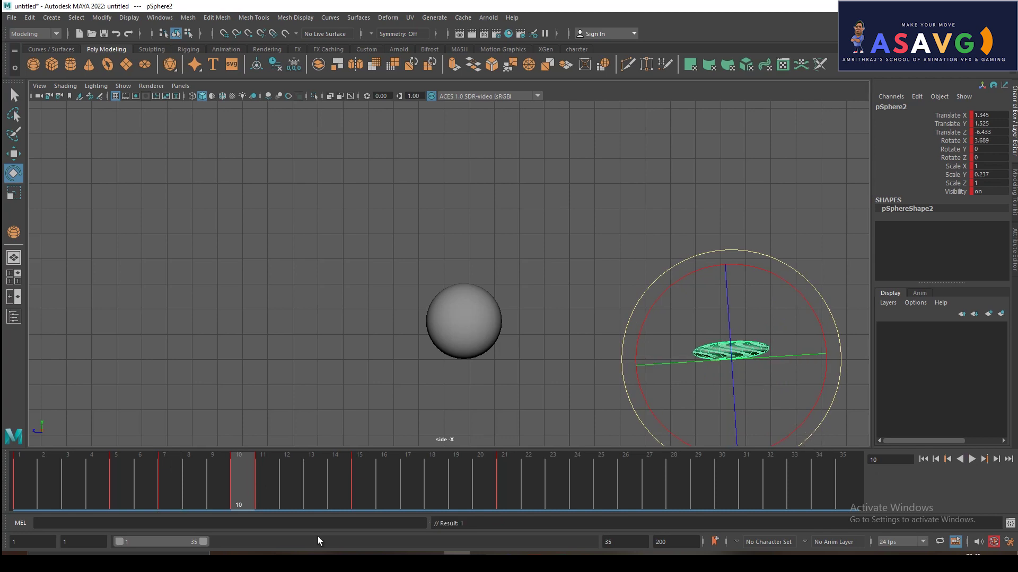
pyautogui.moveTo(107, 486)
pyautogui.mouseDown()
pyautogui.moveTo(294, 506)
pyautogui.moveTo(125, 496)
pyautogui.moveTo(361, 484)
pyautogui.moveTo(475, 503)
pyautogui.moveTo(361, 475)
pyautogui.moveTo(328, 480)
pyautogui.moveTo(440, 480)
pyautogui.moveTo(523, 497)
pyautogui.moveTo(252, 462)
pyautogui.moveTo(326, 454)
pyautogui.moveTo(344, 462)
pyautogui.moveTo(244, 465)
pyautogui.moveTo(311, 457)
pyautogui.moveTo(297, 456)
pyautogui.mouseUp()
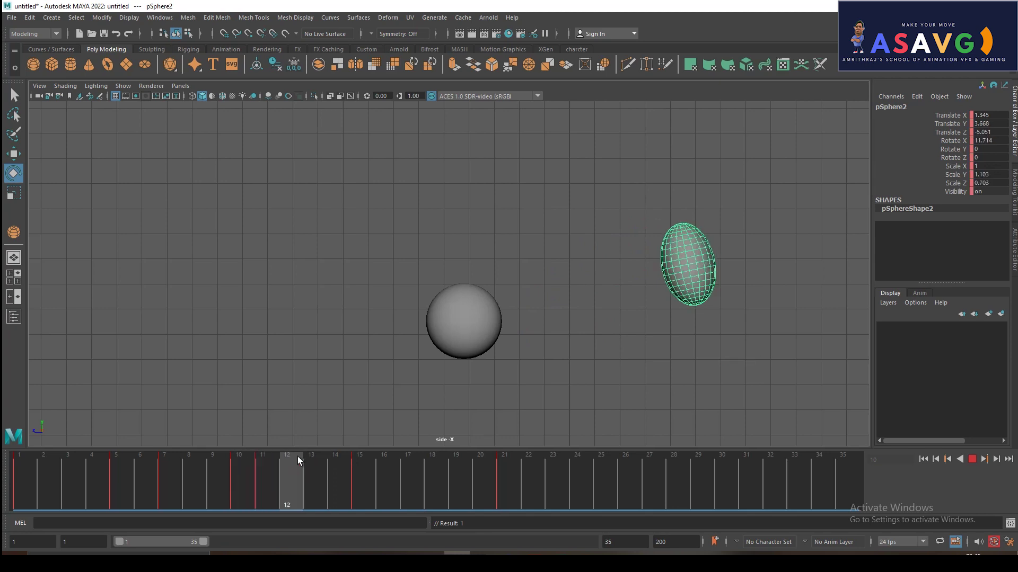
# Playblast to blast7.avi, watch it full screen, replay it and close the player
pyautogui.click(314, 406)
pyautogui.rightClick(482, 483)
pyautogui.click(506, 479)
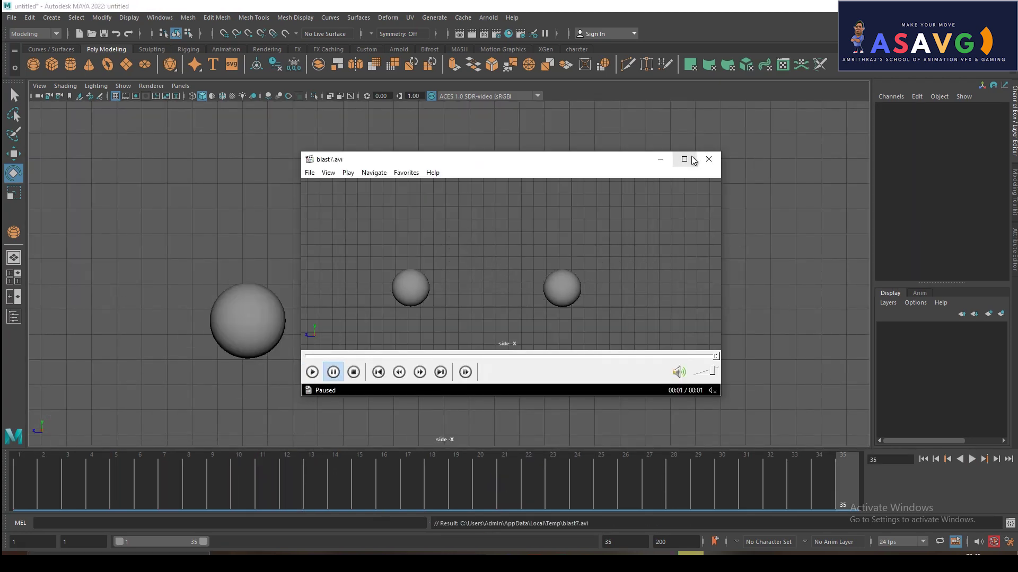
pyautogui.click(684, 159)
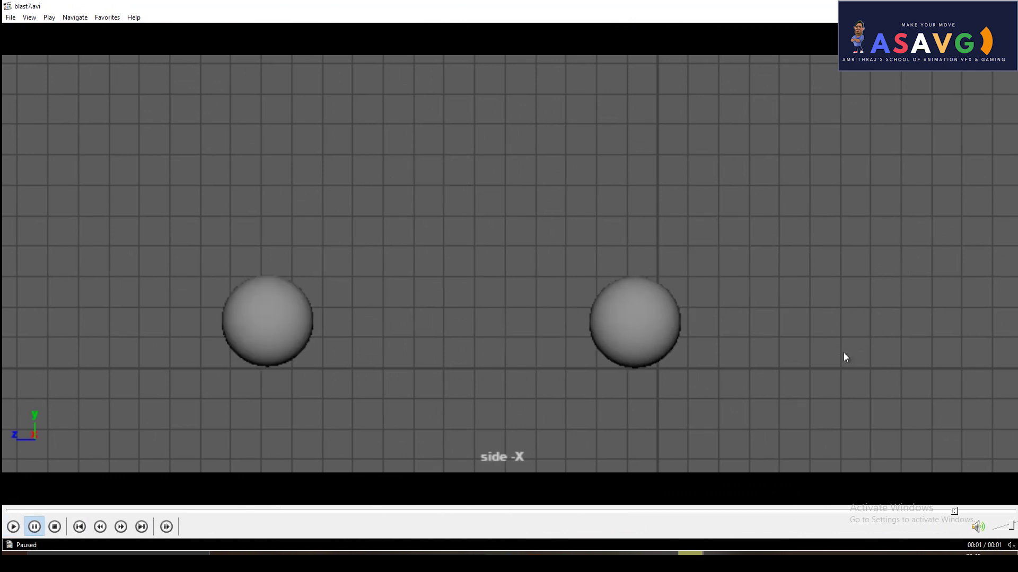
pyautogui.click(14, 526)
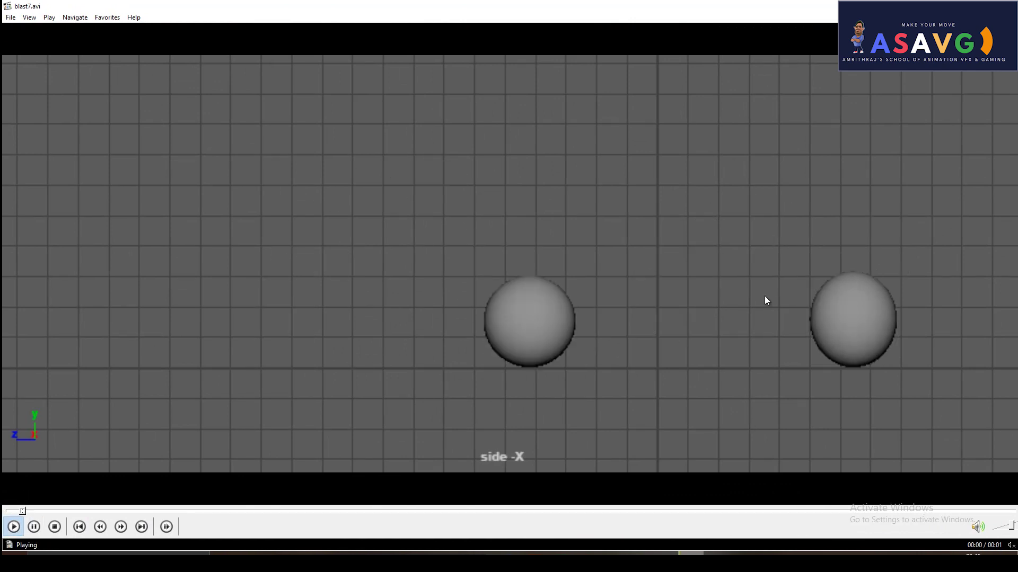
pyautogui.hotkey('alt', 'F4')
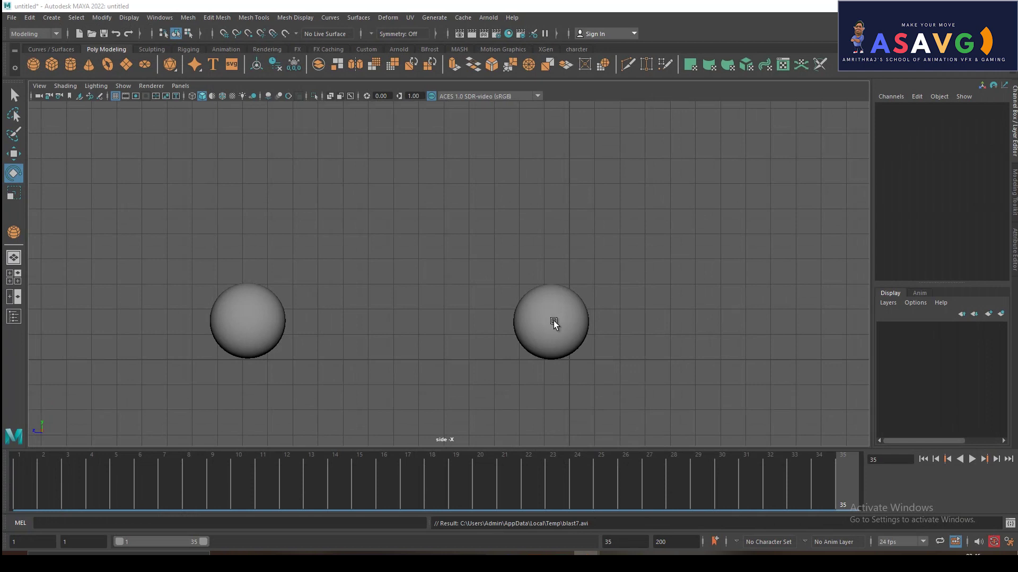
# Move the right sphere's keys from frame 15 onward two frames earlier
pyautogui.click(553, 320)
pyautogui.moveTo(34, 499)
pyautogui.mouseDown()
pyautogui.moveTo(156, 478)
pyautogui.moveTo(795, 483)
pyautogui.mouseUp()
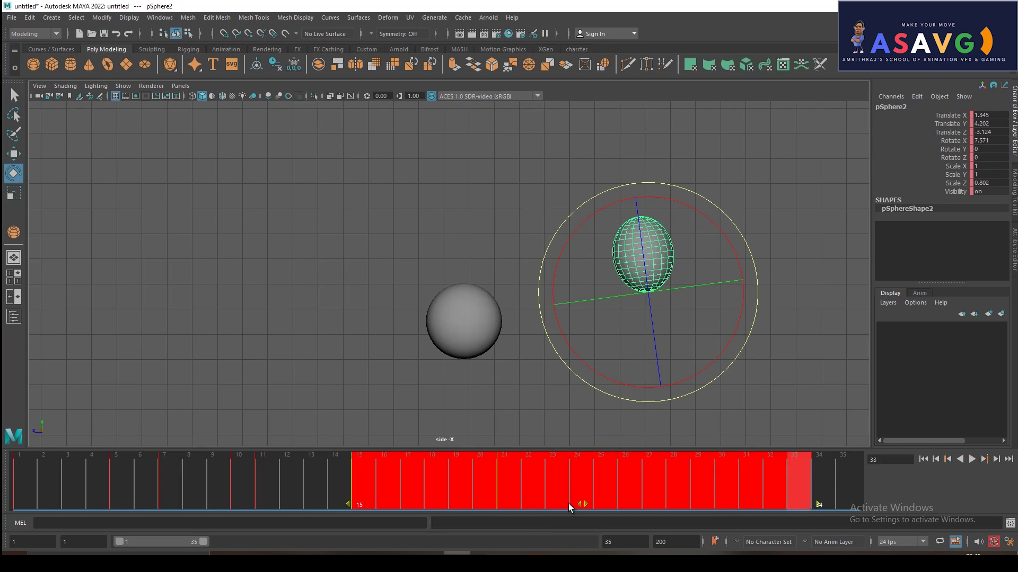
pyautogui.moveTo(580, 503); pyautogui.dragTo(543, 496)
pyautogui.moveTo(230, 470)
pyautogui.mouseDown()
pyautogui.moveTo(329, 482)
pyautogui.moveTo(298, 476)
pyautogui.moveTo(319, 474)
pyautogui.mouseUp()
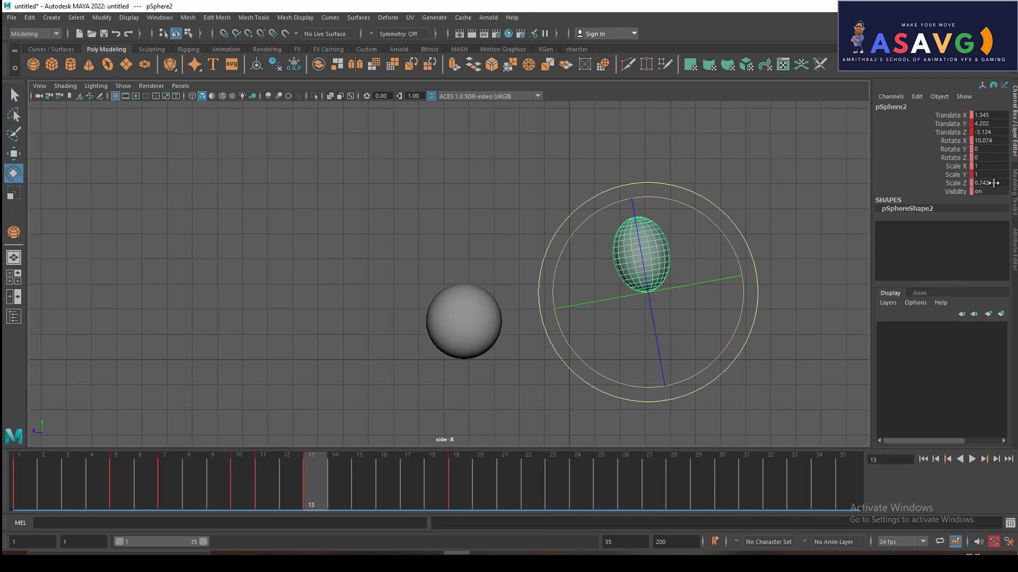
# Round the sphere with Scale Z 1, straighten its tilt, and move key 17 to 16
pyautogui.write('1')
pyautogui.press('Return')
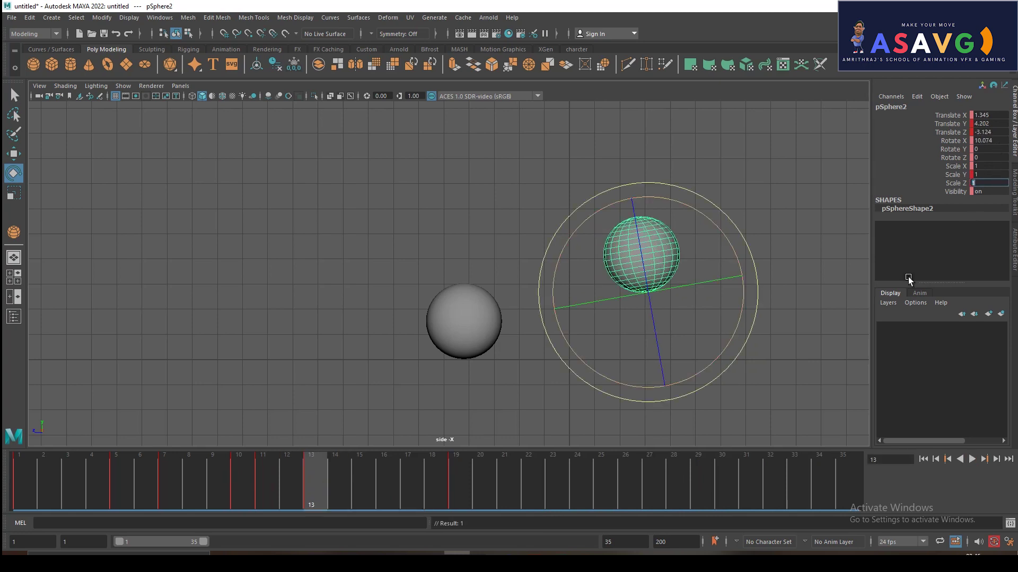
pyautogui.moveTo(733, 365)
pyautogui.mouseDown()
pyautogui.moveTo(704, 384)
pyautogui.moveTo(718, 376)
pyautogui.mouseUp()
pyautogui.moveTo(91, 481)
pyautogui.mouseDown()
pyautogui.moveTo(349, 494)
pyautogui.moveTo(333, 487)
pyautogui.moveTo(475, 485)
pyautogui.moveTo(218, 478)
pyautogui.moveTo(375, 478)
pyautogui.moveTo(304, 462)
pyautogui.moveTo(405, 465)
pyautogui.moveTo(459, 477)
pyautogui.moveTo(412, 475)
pyautogui.moveTo(495, 484)
pyautogui.moveTo(401, 479)
pyautogui.mouseUp()
pyautogui.moveTo(262, 477)
pyautogui.mouseDown()
pyautogui.moveTo(279, 463)
pyautogui.moveTo(437, 494)
pyautogui.moveTo(158, 452)
pyautogui.moveTo(265, 452)
pyautogui.moveTo(416, 475)
pyautogui.moveTo(349, 470)
pyautogui.moveTo(379, 469)
pyautogui.mouseUp()
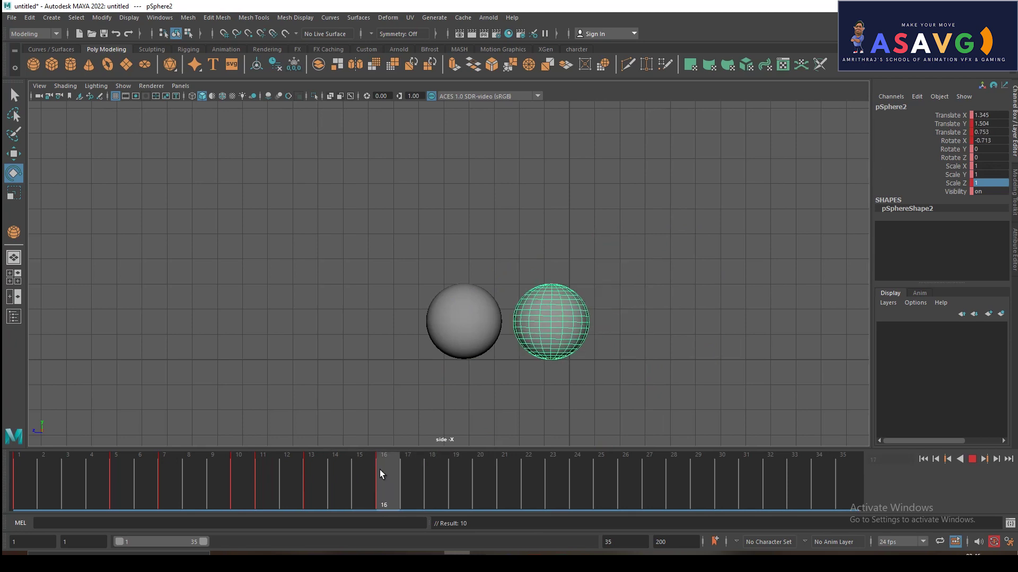
pyautogui.moveTo(313, 469)
pyautogui.mouseDown()
pyautogui.moveTo(377, 482)
pyautogui.moveTo(239, 472)
pyautogui.moveTo(409, 478)
pyautogui.mouseUp()
# Playblast frames 1–23 as blast9.avi, watch it full screen, then scrub back to frame 11
pyautogui.click(415, 438)
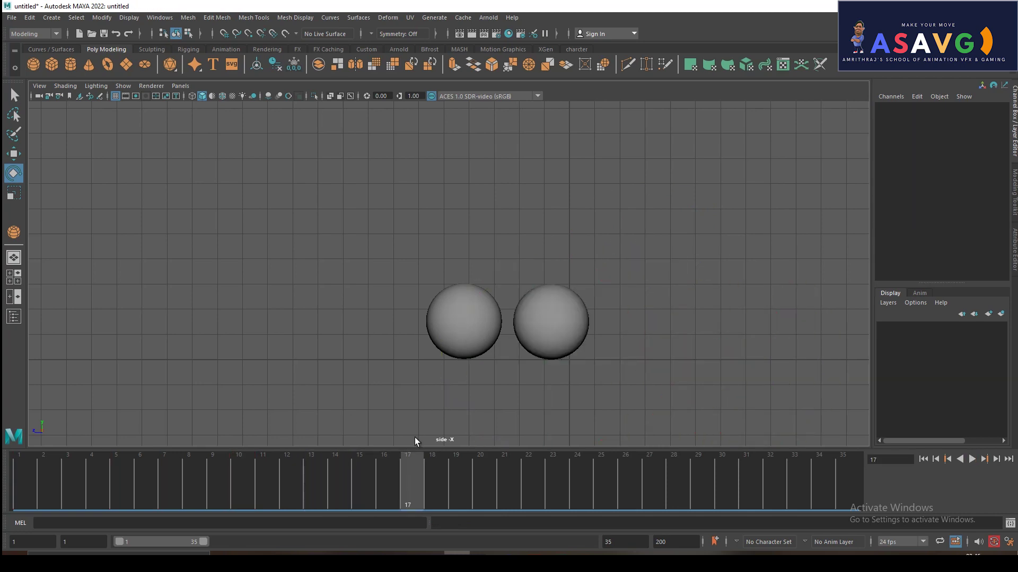
pyautogui.keyDown('shift'); pyautogui.moveTo(565, 477); pyautogui.dragTo(3, 484); pyautogui.keyUp('shift')
pyautogui.rightClick(378, 470)
pyautogui.click(417, 459)
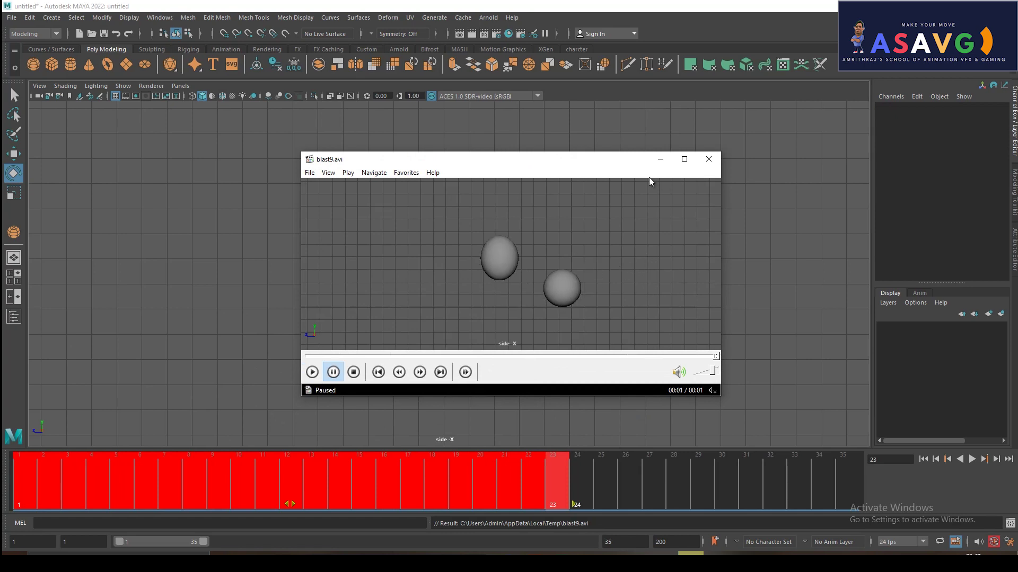
pyautogui.click(685, 159)
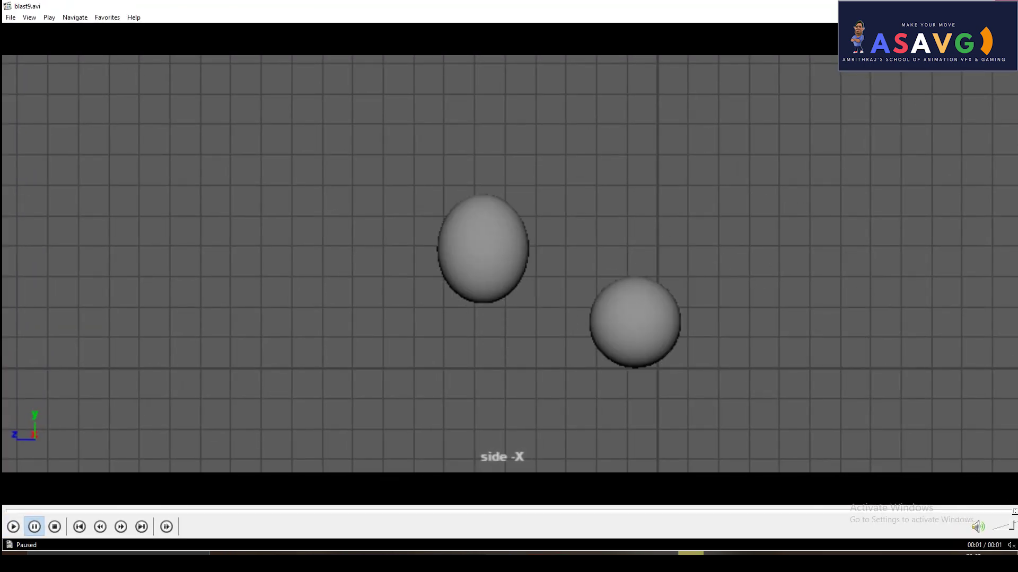
pyautogui.click(1007, 6)
pyautogui.moveTo(249, 488)
pyautogui.mouseDown()
pyautogui.moveTo(277, 474)
pyautogui.moveTo(335, 477)
pyautogui.moveTo(260, 477)
pyautogui.moveTo(316, 474)
pyautogui.moveTo(615, 490)
pyautogui.mouseUp()
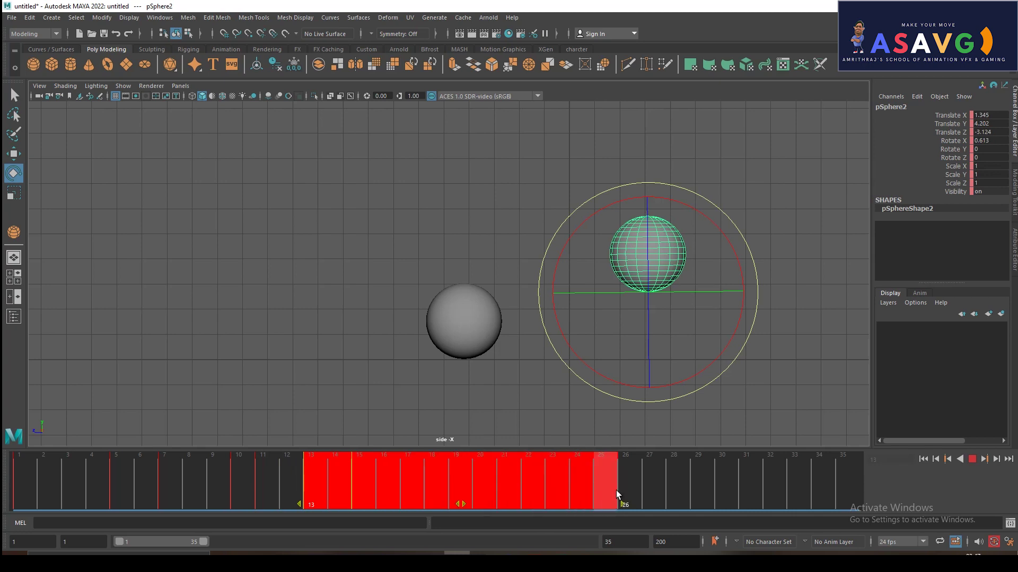
# Shift the keys from frame 13 later and nudge the ball's position near frame 17
pyautogui.moveTo(468, 504); pyautogui.dragTo(512, 505)
pyautogui.moveTo(453, 491)
pyautogui.mouseDown()
pyautogui.moveTo(328, 472)
pyautogui.moveTo(418, 498)
pyautogui.moveTo(79, 435)
pyautogui.moveTo(364, 446)
pyautogui.mouseUp()
pyautogui.press('w')
pyautogui.moveTo(657, 254); pyautogui.dragTo(648, 259)
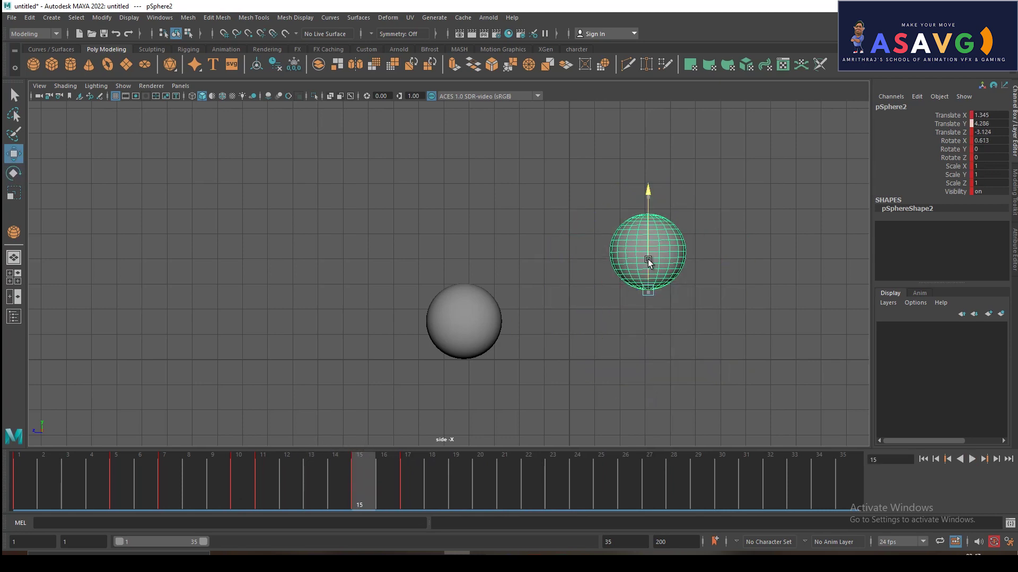
pyautogui.moveTo(605, 292); pyautogui.dragTo(603, 287)
pyautogui.moveTo(173, 460)
pyautogui.mouseDown()
pyautogui.moveTo(286, 454)
pyautogui.moveTo(446, 509)
pyautogui.moveTo(183, 519)
pyautogui.moveTo(358, 510)
pyautogui.moveTo(408, 520)
pyautogui.moveTo(363, 504)
pyautogui.moveTo(385, 509)
pyautogui.mouseUp()
# Tilt the ball around its X axis and play back to check the motion
pyautogui.press('e')
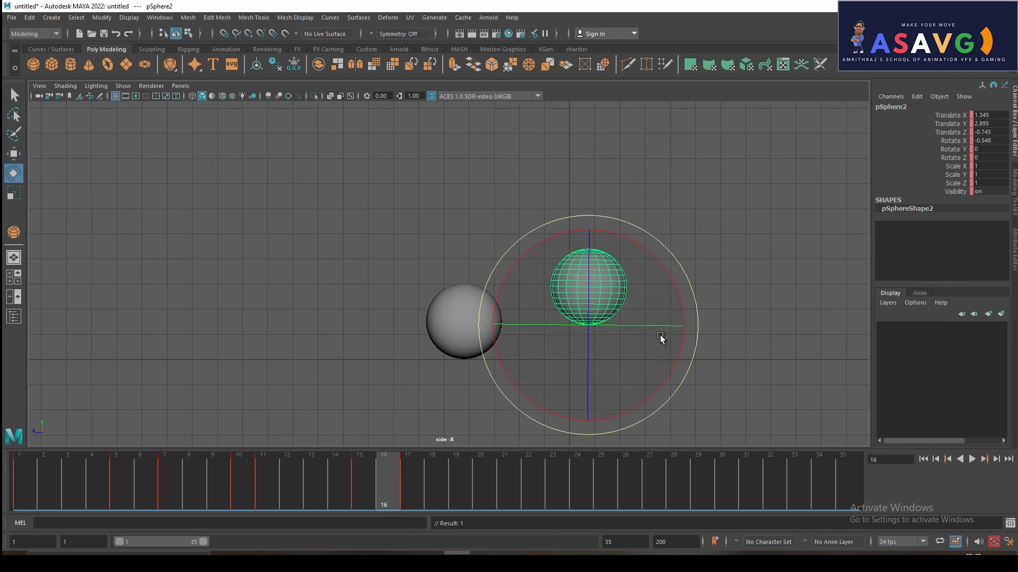
pyautogui.moveTo(672, 400); pyautogui.dragTo(659, 421)
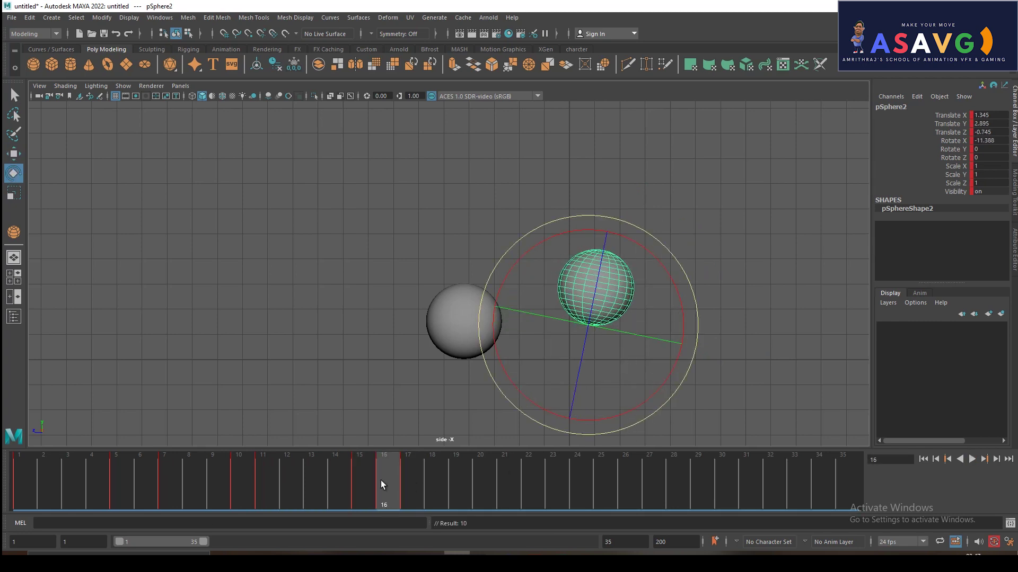
pyautogui.hotkey('alt', 'v')
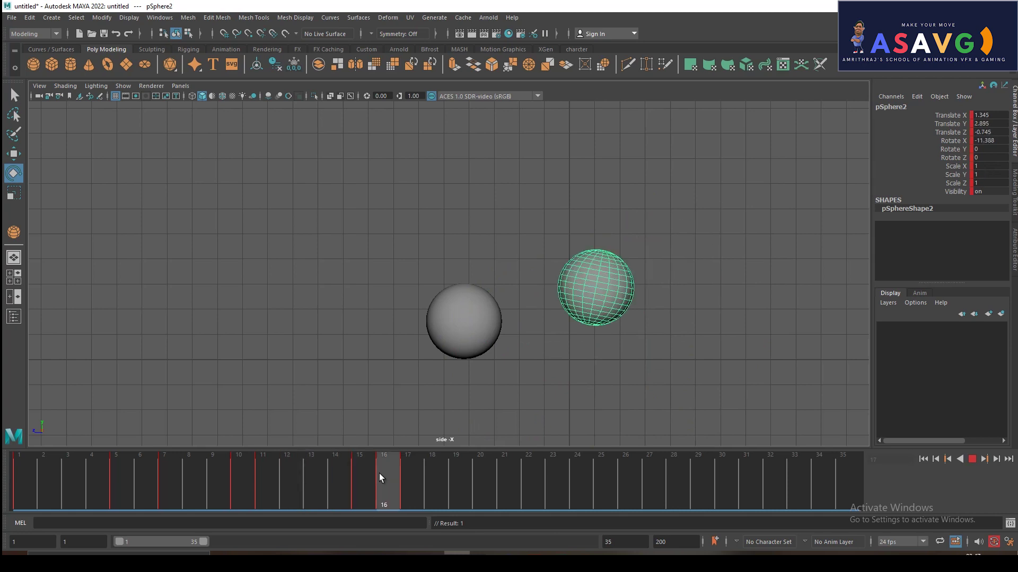
pyautogui.moveTo(379, 473); pyautogui.dragTo(405, 475)
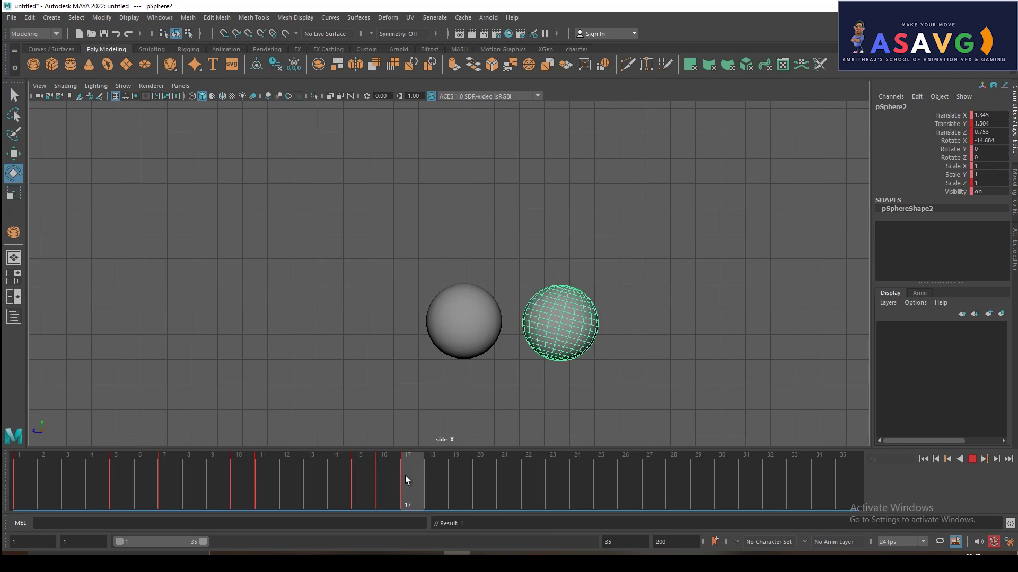
pyautogui.press('Escape')
# Stretch the ball tall in Y and thin along Z at frame 17
pyautogui.press('r')
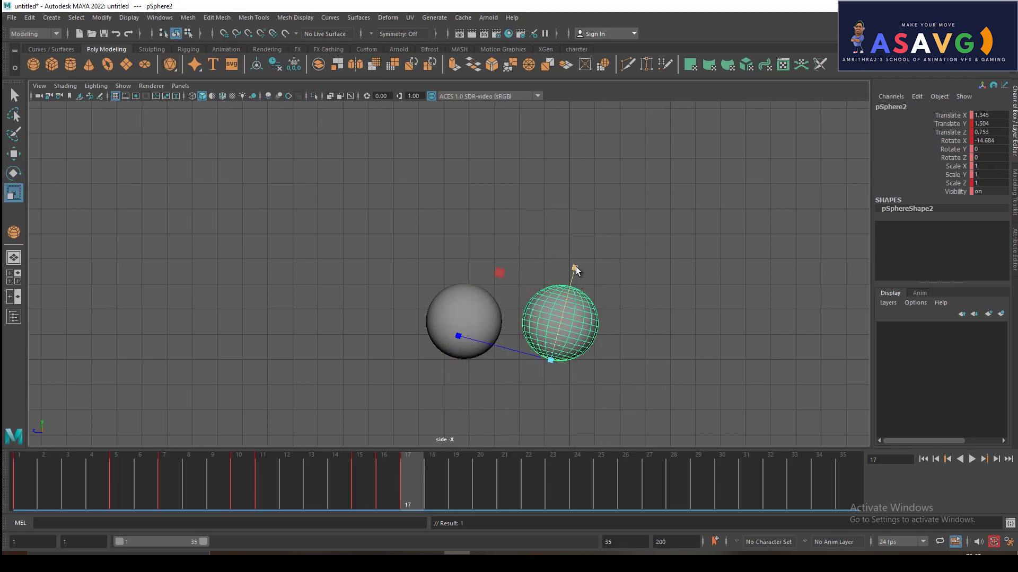
pyautogui.moveTo(576, 266); pyautogui.dragTo(587, 202)
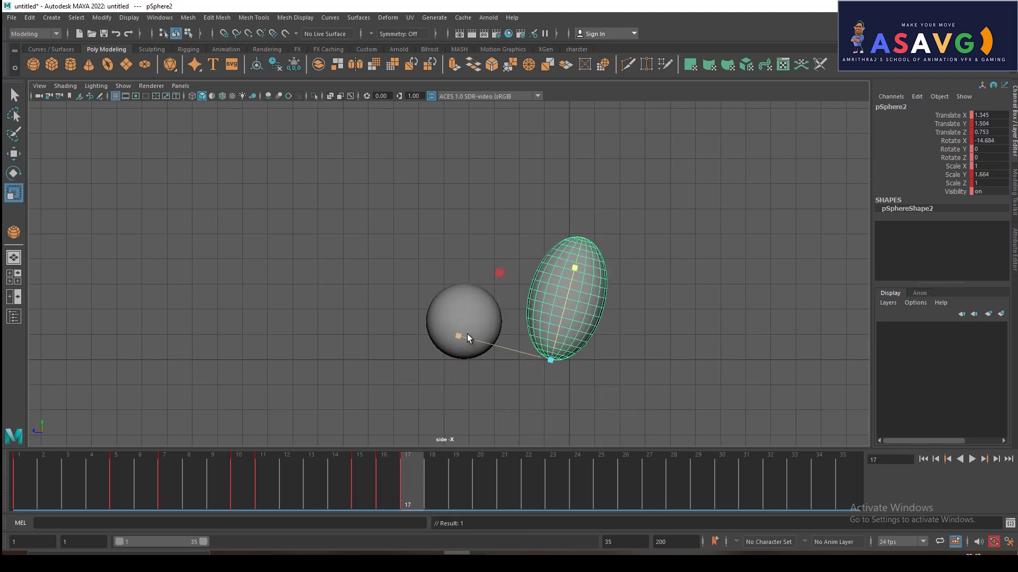
pyautogui.moveTo(458, 336); pyautogui.dragTo(503, 342)
pyautogui.hotkey('alt', 'v')
# Squash the ball flat at impact frame 19 and level its tilt
pyautogui.moveTo(438, 481); pyautogui.dragTo(452, 481)
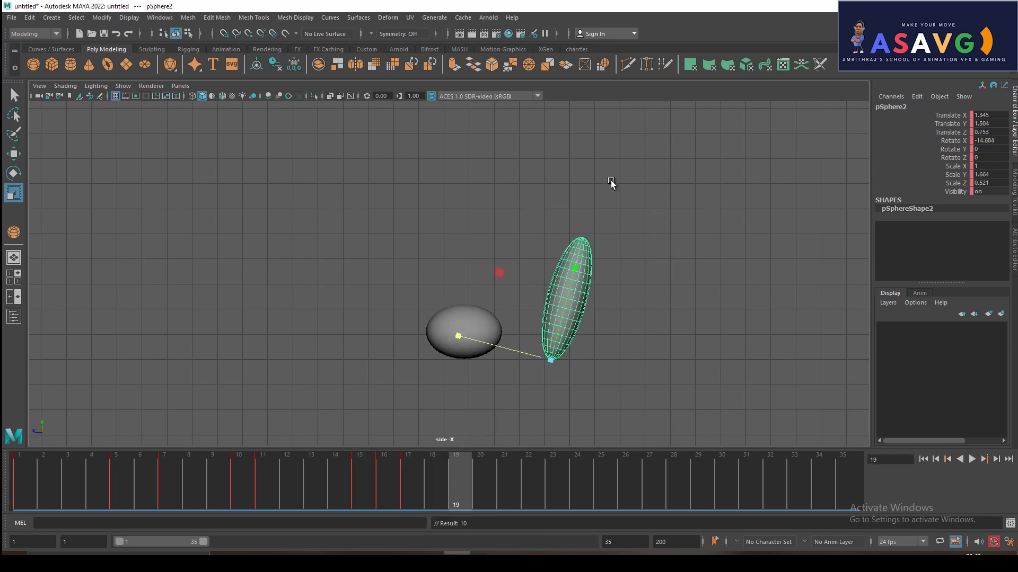
pyautogui.moveTo(573, 267); pyautogui.dragTo(570, 340)
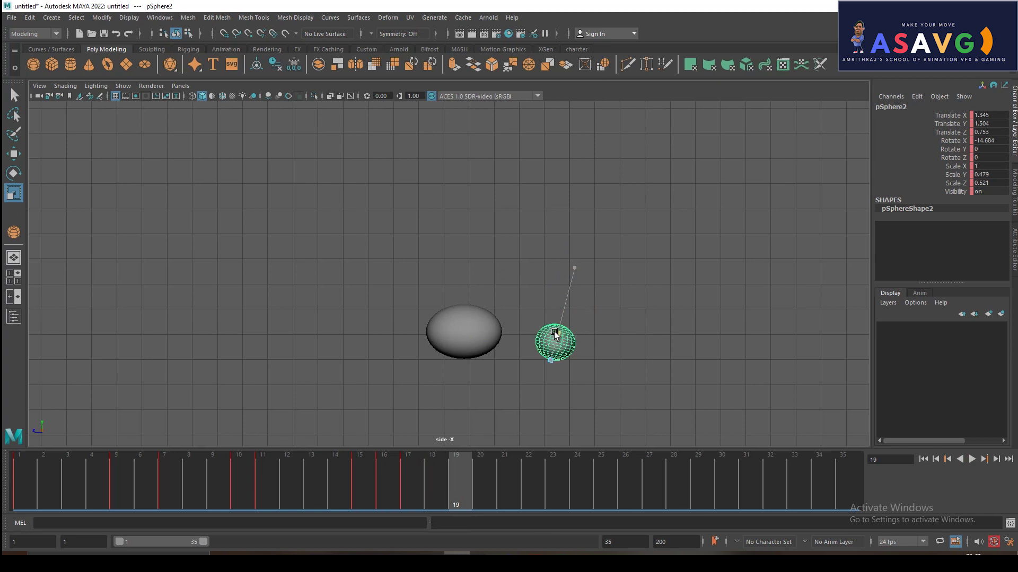
pyautogui.press('e')
pyautogui.moveTo(641, 428); pyautogui.dragTo(646, 402)
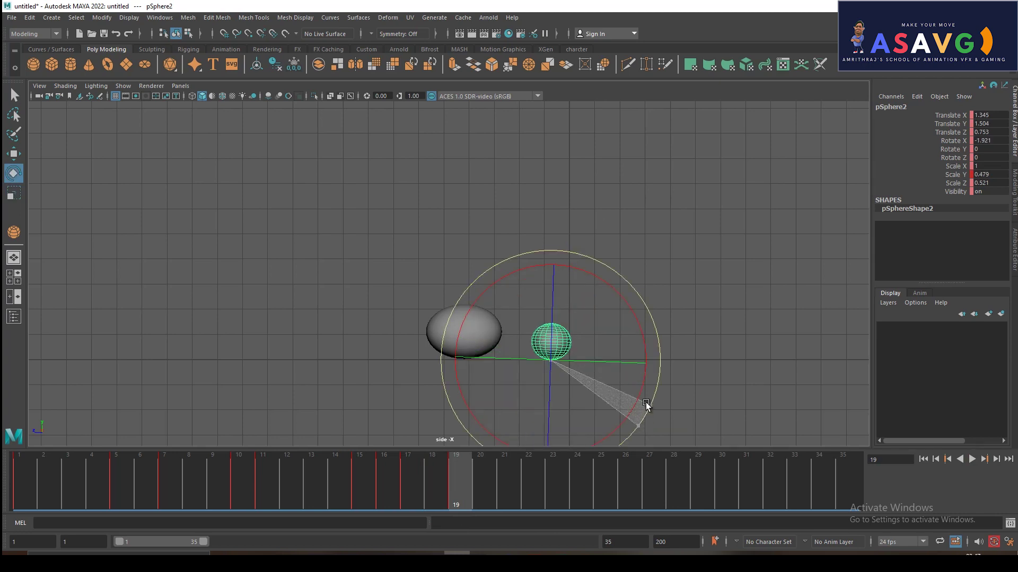
# At frame 14, narrow the ball further along Z, key it, and replay
pyautogui.moveTo(337, 480)
pyautogui.mouseDown()
pyautogui.moveTo(518, 478)
pyautogui.moveTo(348, 478)
pyautogui.moveTo(488, 491)
pyautogui.moveTo(333, 473)
pyautogui.moveTo(405, 466)
pyautogui.mouseUp()
pyautogui.press('w')
pyautogui.press('r')
pyautogui.moveTo(459, 339); pyautogui.dragTo(543, 297)
pyautogui.press('s')
pyautogui.click(347, 472)
pyautogui.hotkey('alt', 'v')
# Key an upward rebound stretch on the ball at frame 22
pyautogui.moveTo(408, 507); pyautogui.dragTo(529, 498)
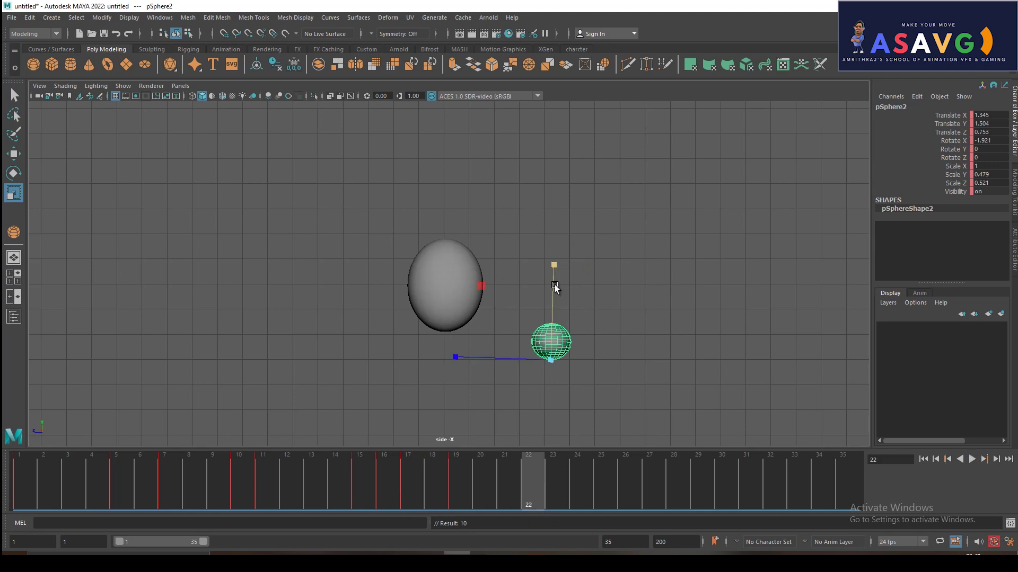
pyautogui.moveTo(551, 263); pyautogui.dragTo(547, 194)
pyautogui.press('s')
# Set Scale Y and Scale Z back to 1 at frame 26 so the ball is round
pyautogui.moveTo(550, 480); pyautogui.dragTo(625, 488)
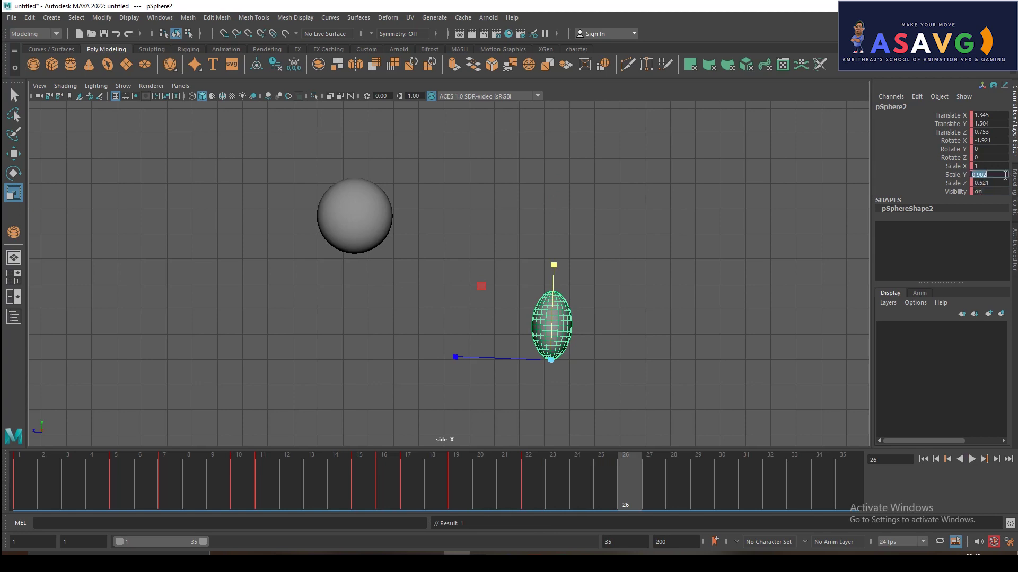
pyautogui.write('1')
pyautogui.press('Return')
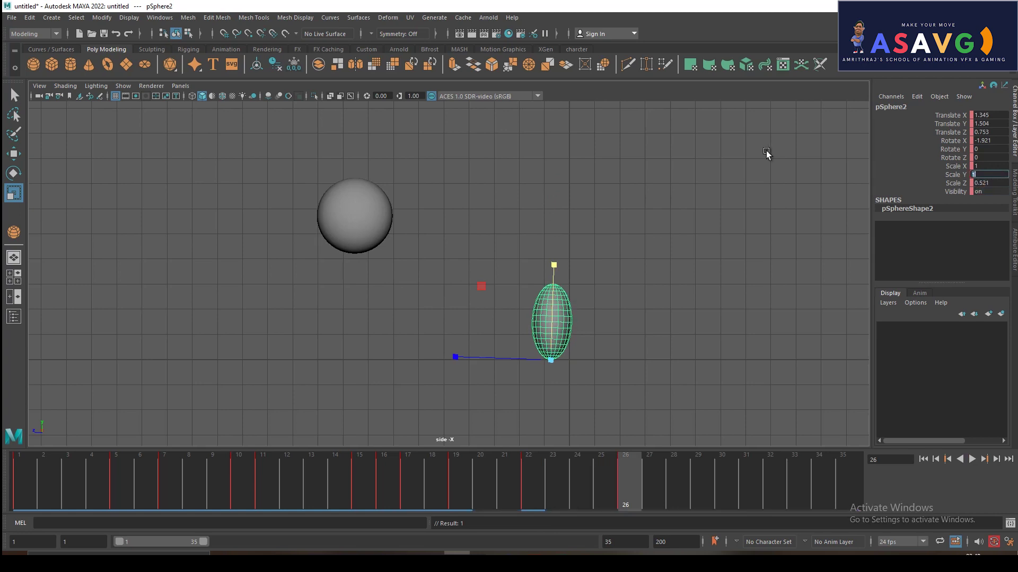
pyautogui.keyDown('ctrl'); pyautogui.moveTo(994, 183); pyautogui.dragTo(973, 183); pyautogui.keyUp('ctrl')
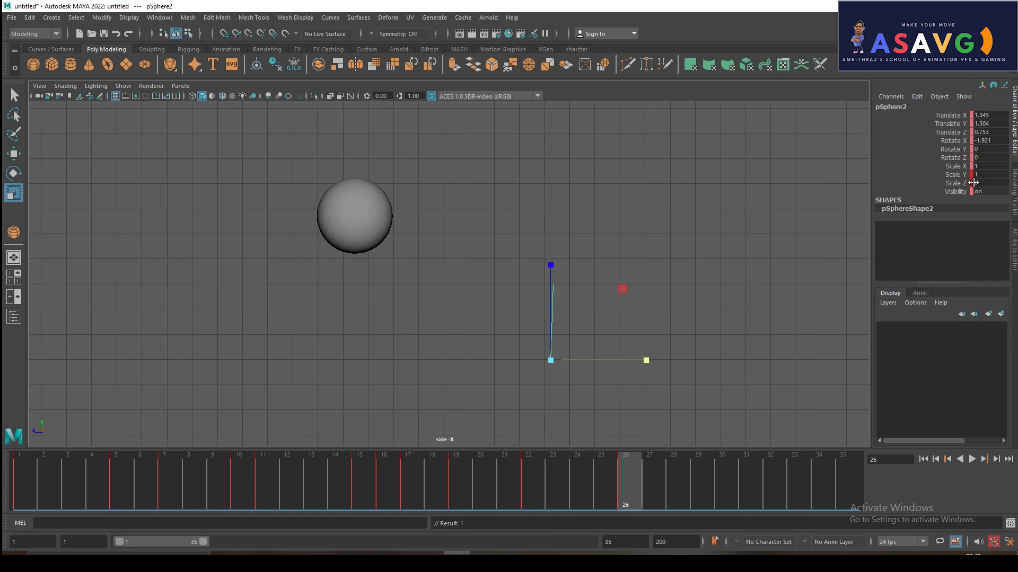
pyautogui.write('1')
pyautogui.press('Return')
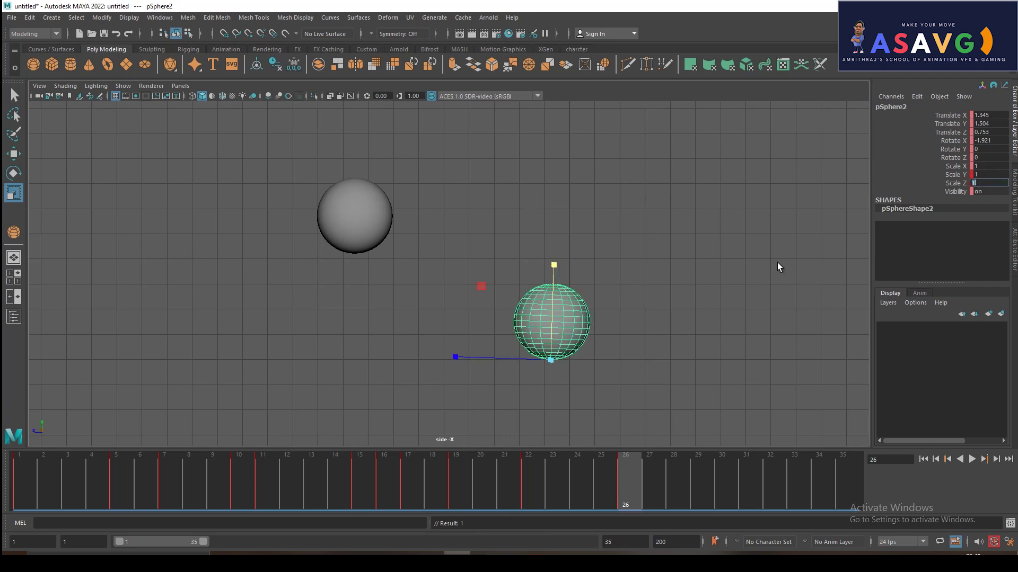
pyautogui.moveTo(284, 469)
pyautogui.mouseDown()
pyautogui.moveTo(547, 504)
pyautogui.moveTo(498, 486)
pyautogui.mouseUp()
# Strengthen the frame-17 stretch to about Scale Y 1.616 and Scale Z 0.524
pyautogui.moveTo(481, 466)
pyautogui.mouseDown()
pyautogui.moveTo(595, 465)
pyautogui.moveTo(291, 463)
pyautogui.moveTo(301, 443)
pyautogui.moveTo(409, 447)
pyautogui.moveTo(80, 447)
pyautogui.moveTo(249, 428)
pyautogui.moveTo(58, 429)
pyautogui.moveTo(237, 419)
pyautogui.moveTo(469, 431)
pyautogui.moveTo(419, 433)
pyautogui.mouseUp()
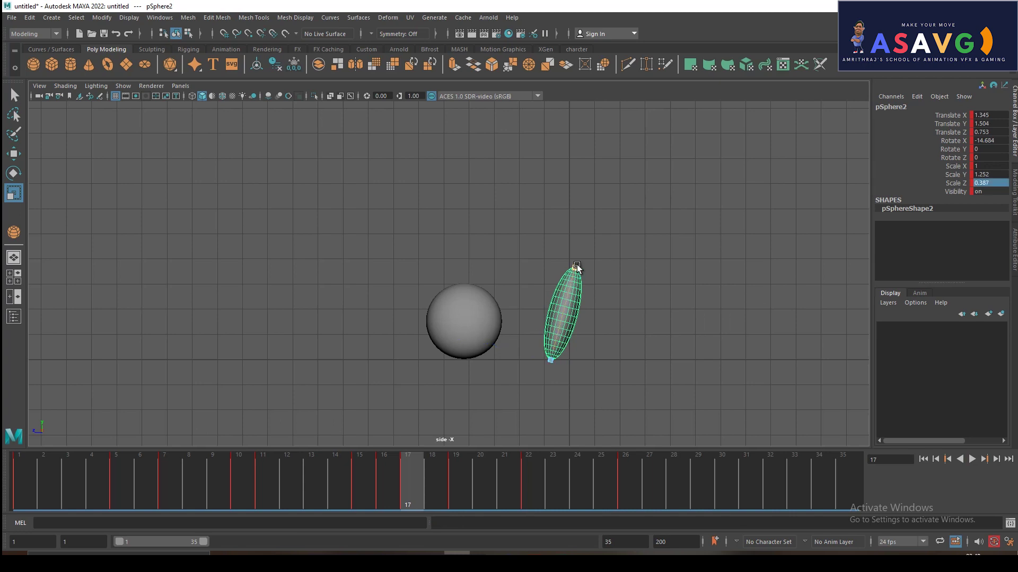
pyautogui.moveTo(577, 269); pyautogui.dragTo(581, 242)
pyautogui.moveTo(459, 336); pyautogui.dragTo(436, 336)
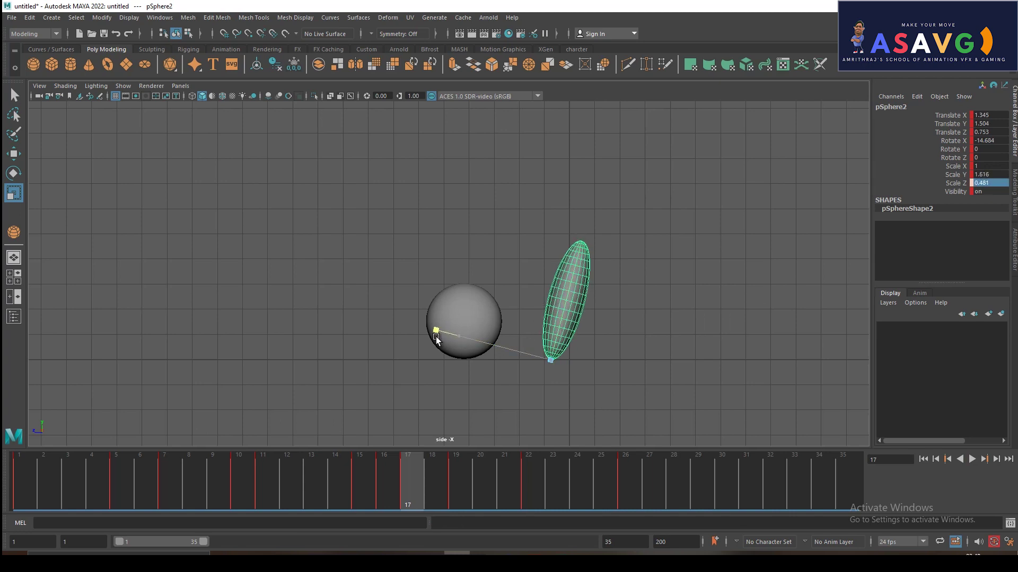
# At frame 19, level the ball's tilt and widen the squash along Z, then replay
pyautogui.click(449, 484)
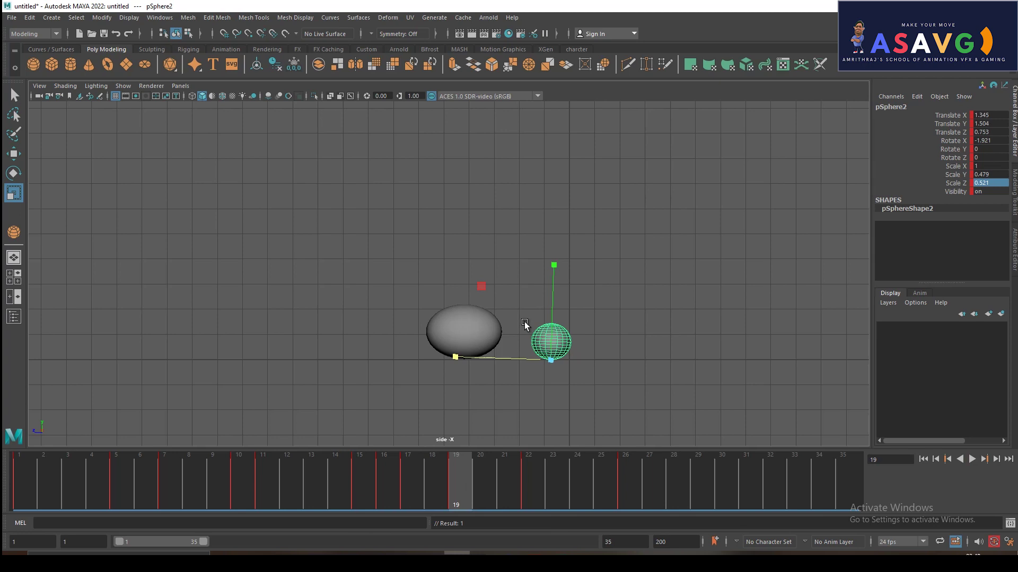
pyautogui.press('e')
pyautogui.moveTo(647, 415); pyautogui.dragTo(649, 410)
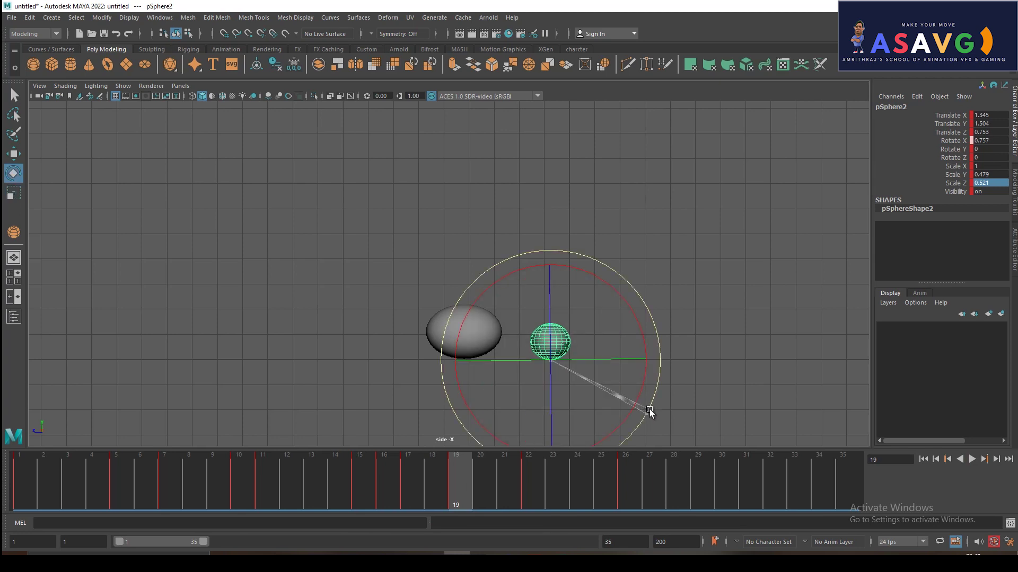
pyautogui.press('w')
pyautogui.moveTo(458, 361); pyautogui.dragTo(396, 361)
pyautogui.moveTo(473, 488)
pyautogui.mouseDown()
pyautogui.moveTo(586, 485)
pyautogui.moveTo(485, 473)
pyautogui.moveTo(690, 479)
pyautogui.moveTo(529, 482)
pyautogui.mouseUp()
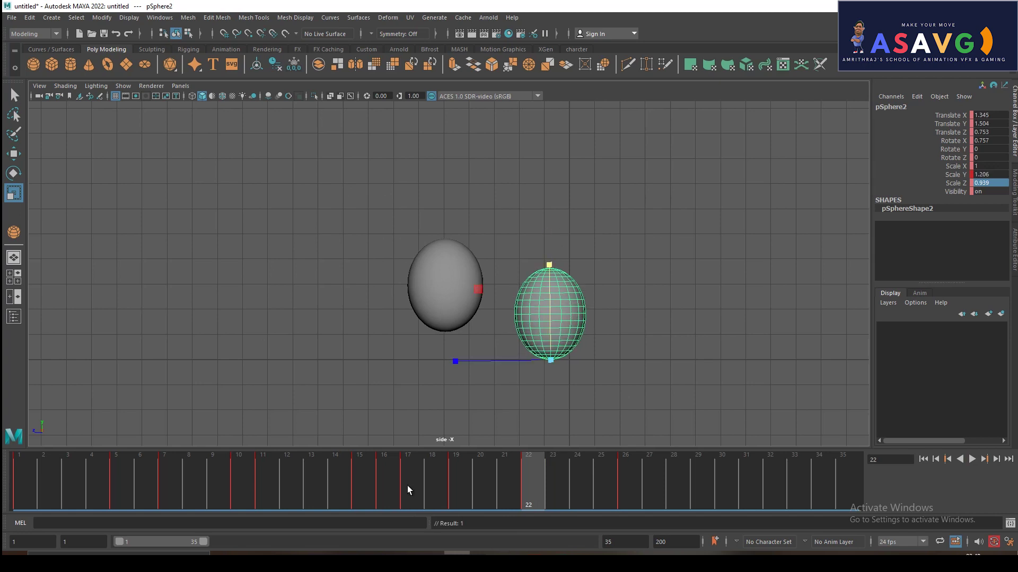
pyautogui.hotkey('alt', 'v')
pyautogui.moveTo(662, 515)
pyautogui.mouseDown()
pyautogui.moveTo(371, 475)
pyautogui.moveTo(518, 469)
pyautogui.moveTo(730, 485)
pyautogui.moveTo(349, 463)
pyautogui.moveTo(674, 477)
pyautogui.mouseUp()
# Playblast frames 1–30 as blast11.avi, watch it full screen, then reselect the falling ball
pyautogui.click(711, 377)
pyautogui.keyDown('shift'); pyautogui.moveTo(738, 473); pyautogui.dragTo(19, 477); pyautogui.keyUp('shift')
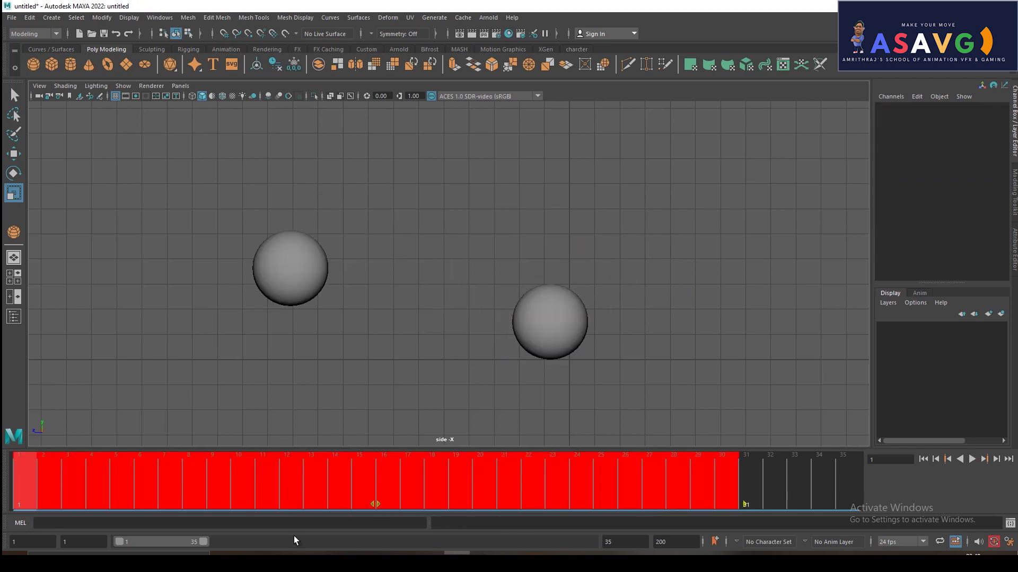
pyautogui.rightClick(452, 490)
pyautogui.click(465, 484)
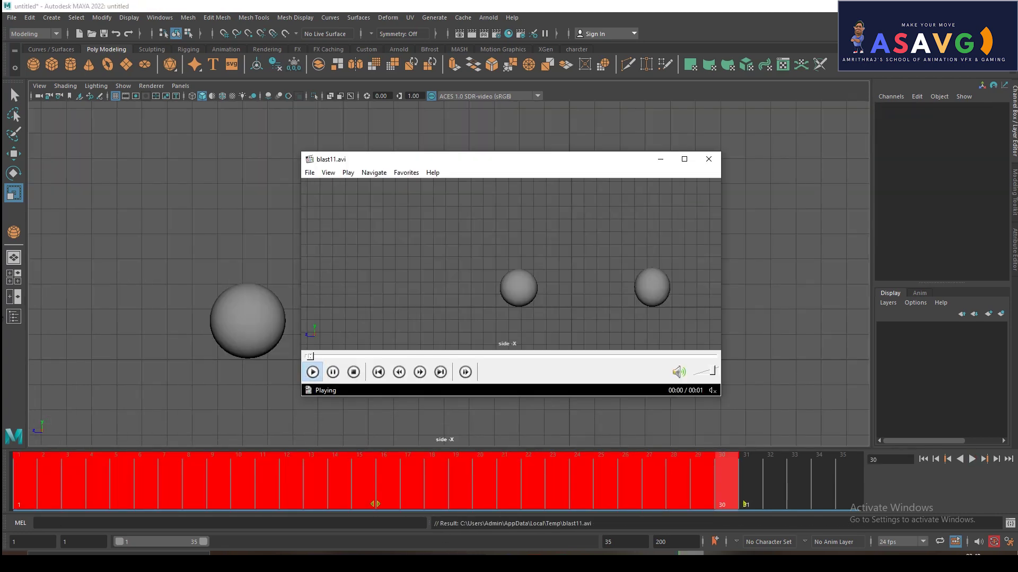
pyautogui.click(684, 159)
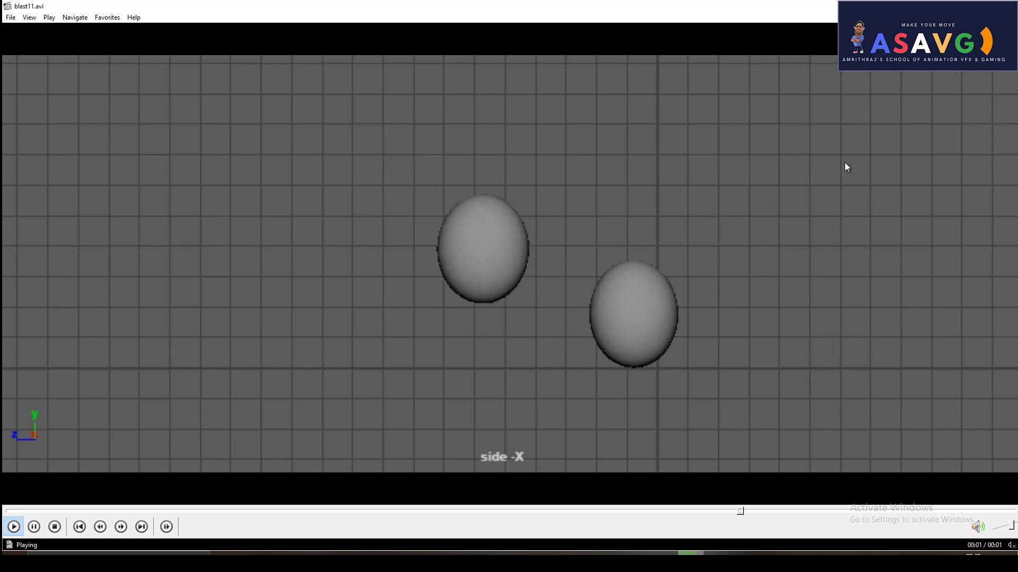
pyautogui.press('space')
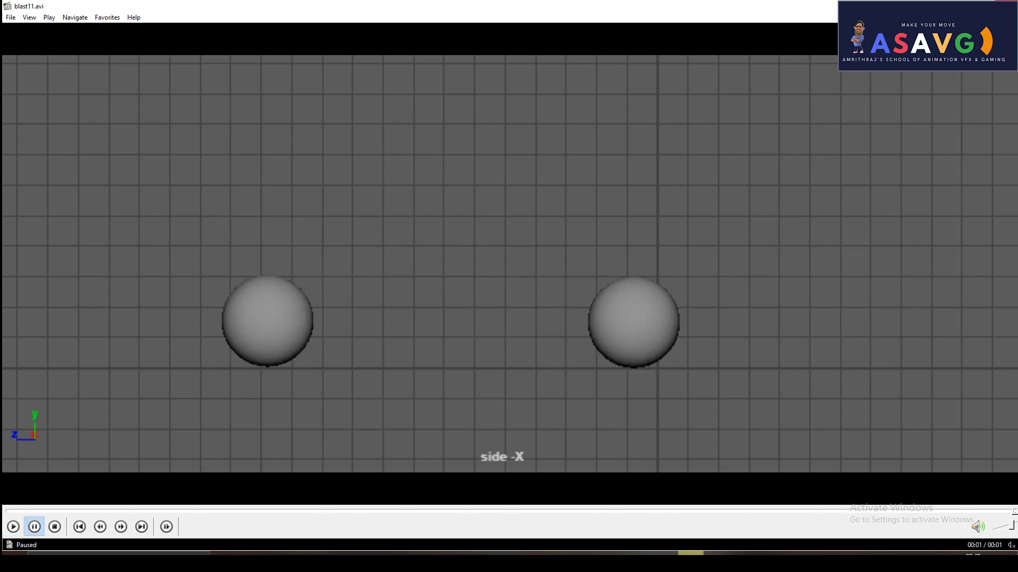
pyautogui.click(1004, 5)
pyautogui.click(520, 343)
pyautogui.moveTo(401, 495)
pyautogui.mouseDown()
pyautogui.moveTo(612, 508)
pyautogui.moveTo(383, 493)
pyautogui.moveTo(466, 492)
pyautogui.moveTo(386, 480)
pyautogui.moveTo(412, 468)
pyautogui.moveTo(642, 473)
pyautogui.moveTo(607, 469)
pyautogui.moveTo(736, 462)
pyautogui.moveTo(544, 465)
pyautogui.moveTo(619, 479)
pyautogui.moveTo(719, 465)
pyautogui.mouseUp()
# Adjust the ball's Scale Y: taller at frame 22, less stretch later, slight squash near frame 30
pyautogui.moveTo(551, 268); pyautogui.dragTo(549, 254)
pyautogui.click(545, 471)
pyautogui.moveTo(545, 471); pyautogui.dragTo(738, 480)
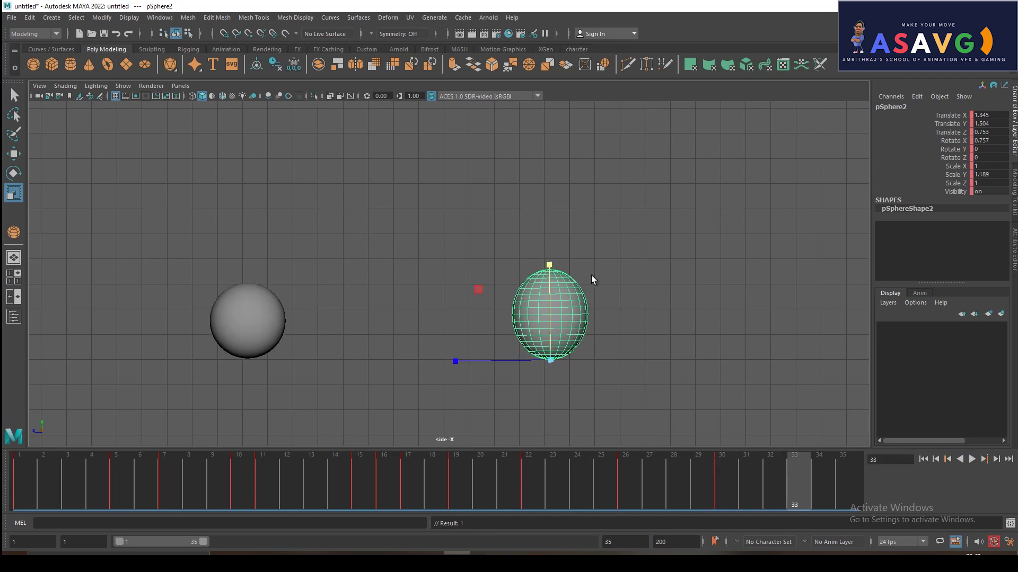
pyautogui.moveTo(551, 265); pyautogui.dragTo(549, 275)
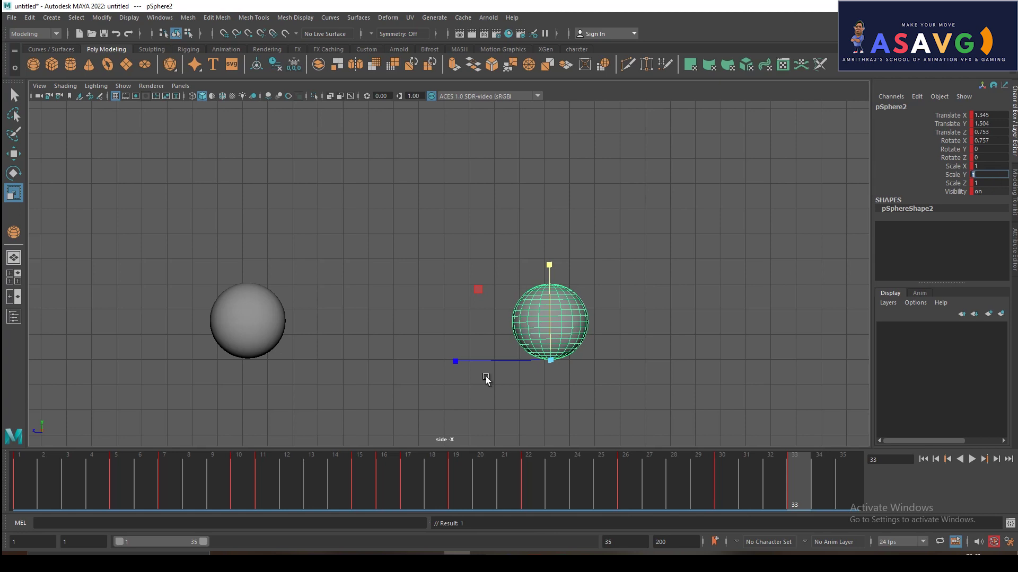
pyautogui.moveTo(400, 493)
pyautogui.mouseDown()
pyautogui.moveTo(774, 504)
pyautogui.moveTo(396, 477)
pyautogui.moveTo(486, 475)
pyautogui.moveTo(409, 457)
pyautogui.moveTo(469, 457)
pyautogui.moveTo(457, 467)
pyautogui.moveTo(582, 491)
pyautogui.moveTo(648, 492)
pyautogui.moveTo(709, 473)
pyautogui.moveTo(790, 482)
pyautogui.moveTo(729, 502)
pyautogui.mouseUp()
pyautogui.moveTo(549, 265); pyautogui.dragTo(550, 287)
pyautogui.moveTo(618, 488)
pyautogui.mouseDown()
pyautogui.moveTo(870, 500)
pyautogui.moveTo(464, 481)
pyautogui.moveTo(744, 553)
pyautogui.moveTo(832, 545)
pyautogui.moveTo(420, 432)
pyautogui.moveTo(817, 527)
pyautogui.moveTo(514, 470)
pyautogui.moveTo(822, 495)
pyautogui.mouseUp()
# Playblast the animation as blast13.avi, watch it full screen, then reselect pSphere2 at frame 21
pyautogui.click(771, 393)
pyautogui.rightClick(756, 491)
pyautogui.click(773, 466)
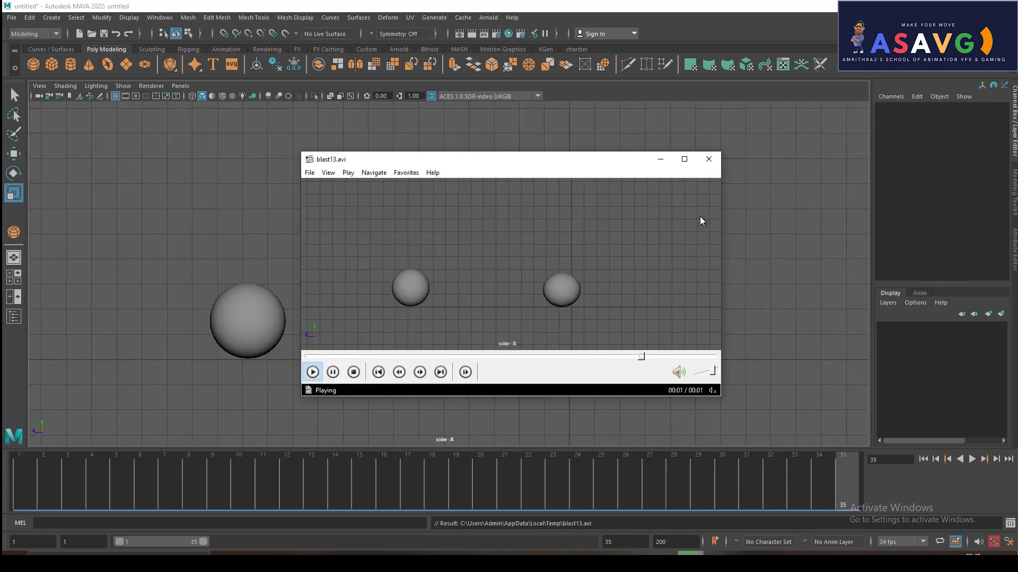
pyautogui.click(684, 160)
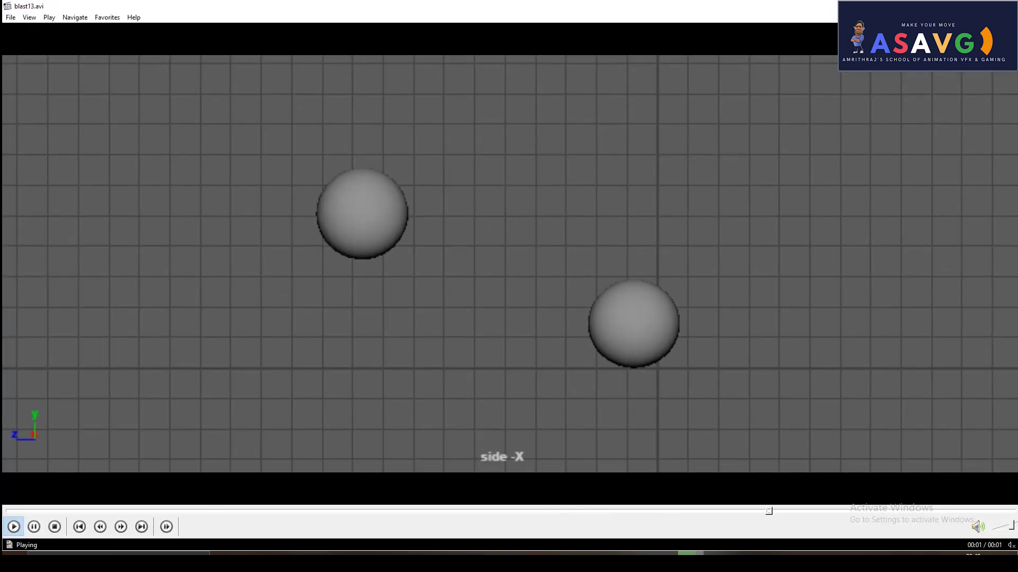
pyautogui.hotkey('alt', 'F4')
pyautogui.click(585, 320)
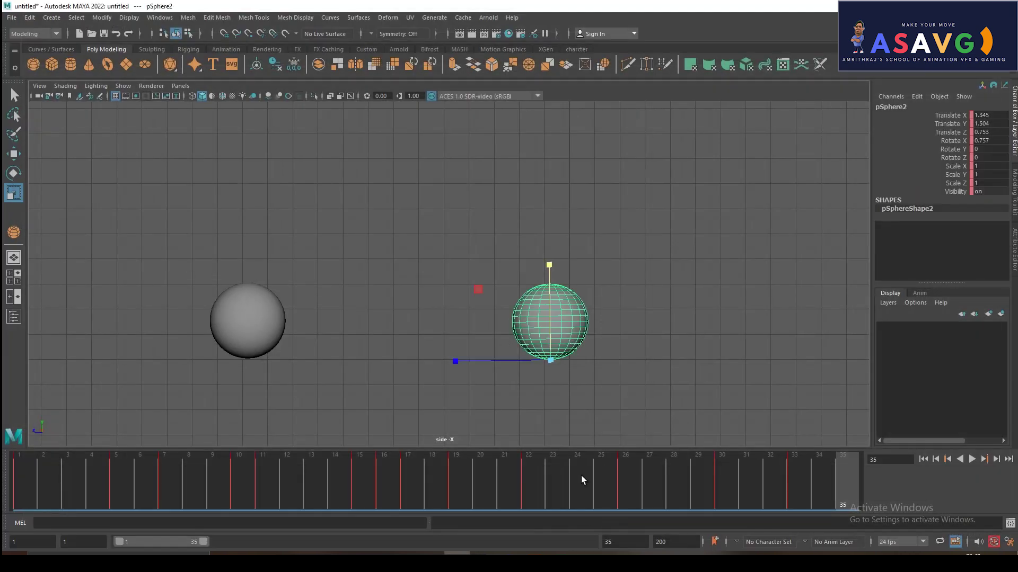
pyautogui.moveTo(525, 461)
pyautogui.mouseDown()
pyautogui.moveTo(694, 478)
pyautogui.moveTo(396, 451)
pyautogui.moveTo(733, 485)
pyautogui.moveTo(831, 482)
pyautogui.mouseUp()
# Delete the selected keys on frames 30–35 and play back to check
pyautogui.rightClick(831, 482)
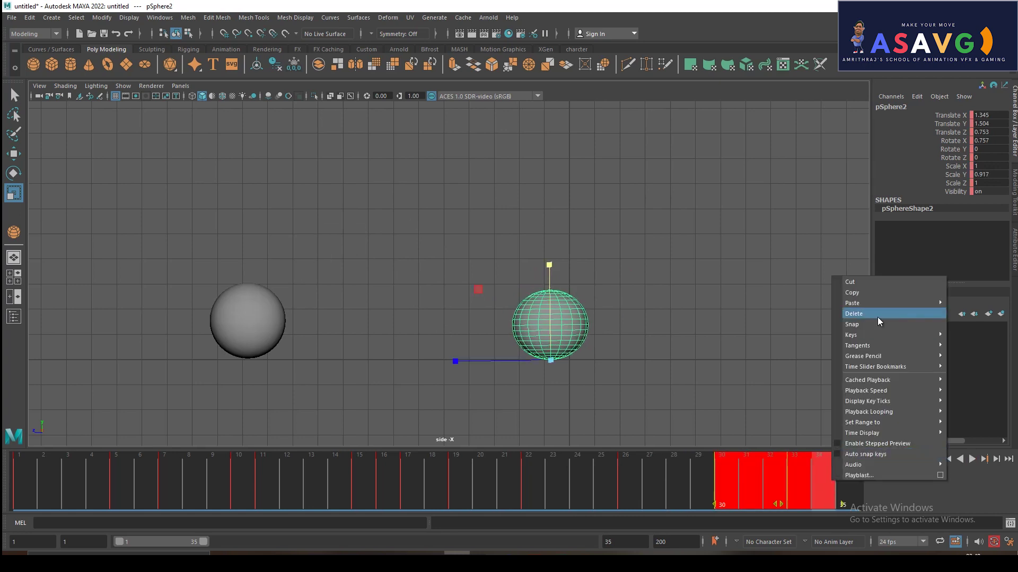
pyautogui.click(869, 313)
pyautogui.hotkey('alt', 'v')
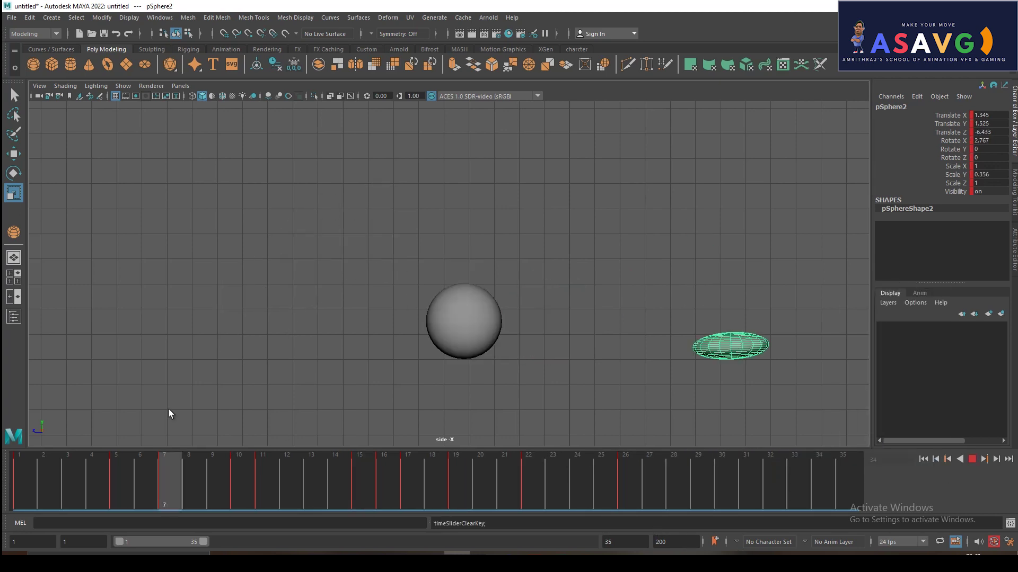
pyautogui.moveTo(708, 512)
pyautogui.mouseDown()
pyautogui.moveTo(484, 470)
pyautogui.moveTo(647, 472)
pyautogui.moveTo(445, 451)
pyautogui.moveTo(663, 469)
pyautogui.mouseUp()
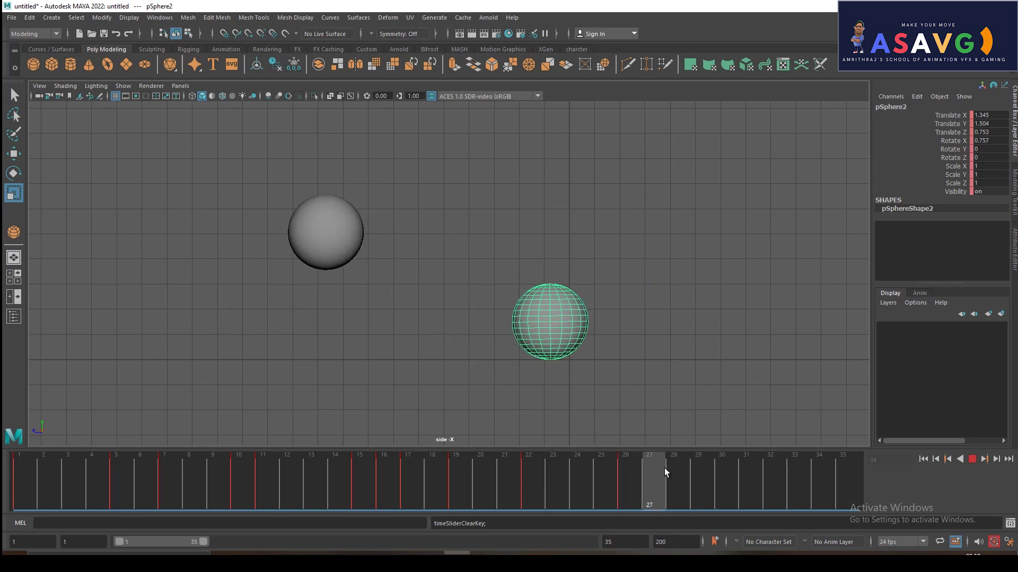
# Playblast the animation as blast15.avi and review it full screen
pyautogui.click(773, 352)
pyautogui.rightClick(615, 467)
pyautogui.click(626, 465)
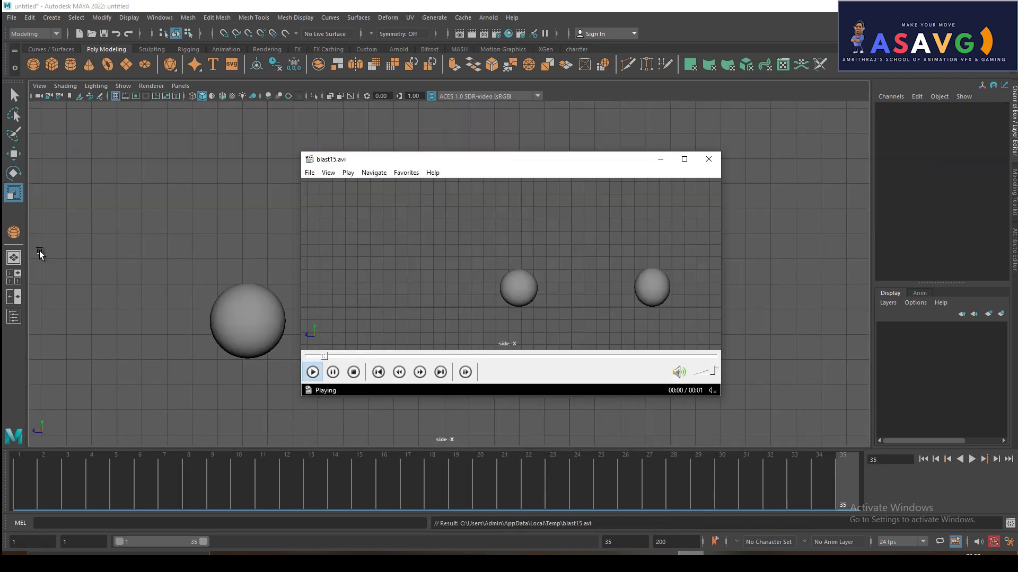
pyautogui.click(685, 159)
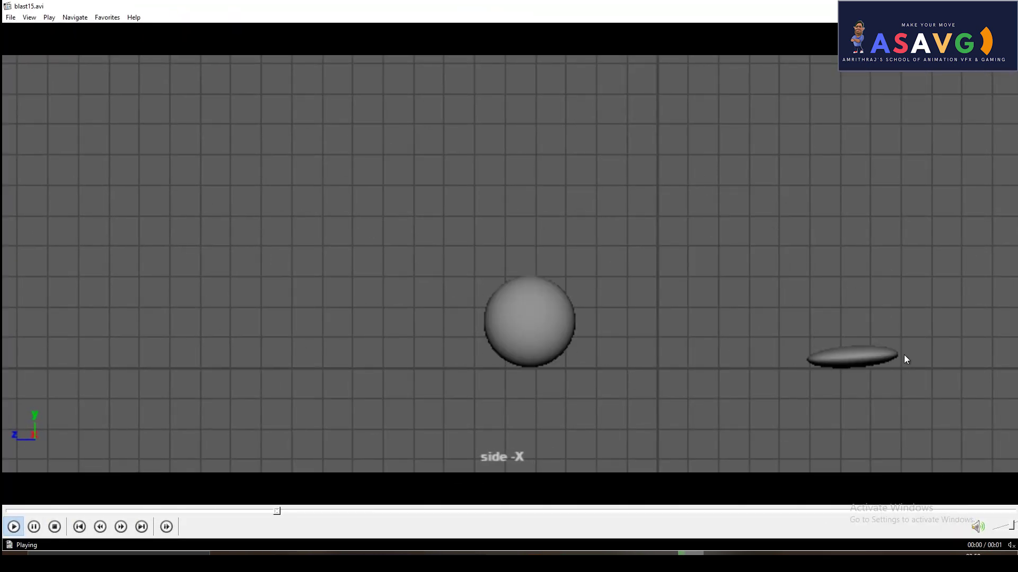
pyautogui.click(1007, 5)
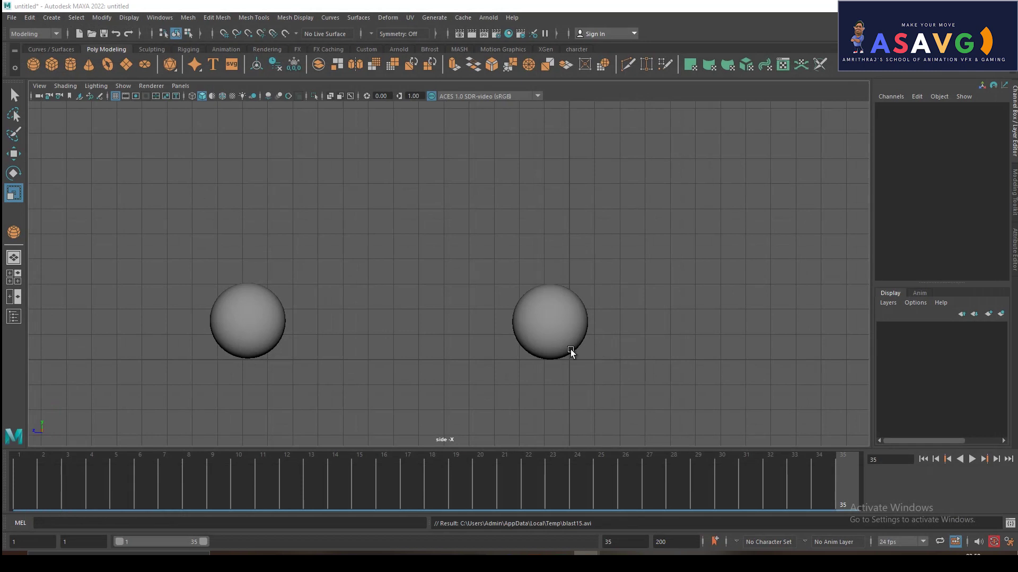
# Shift the right sphere's reaction keys one frame later, from 15–25 to 16–26
pyautogui.click(538, 330)
pyautogui.moveTo(85, 475)
pyautogui.mouseDown()
pyautogui.moveTo(167, 475)
pyautogui.moveTo(312, 505)
pyautogui.moveTo(266, 495)
pyautogui.moveTo(370, 493)
pyautogui.moveTo(279, 482)
pyautogui.moveTo(589, 482)
pyautogui.mouseUp()
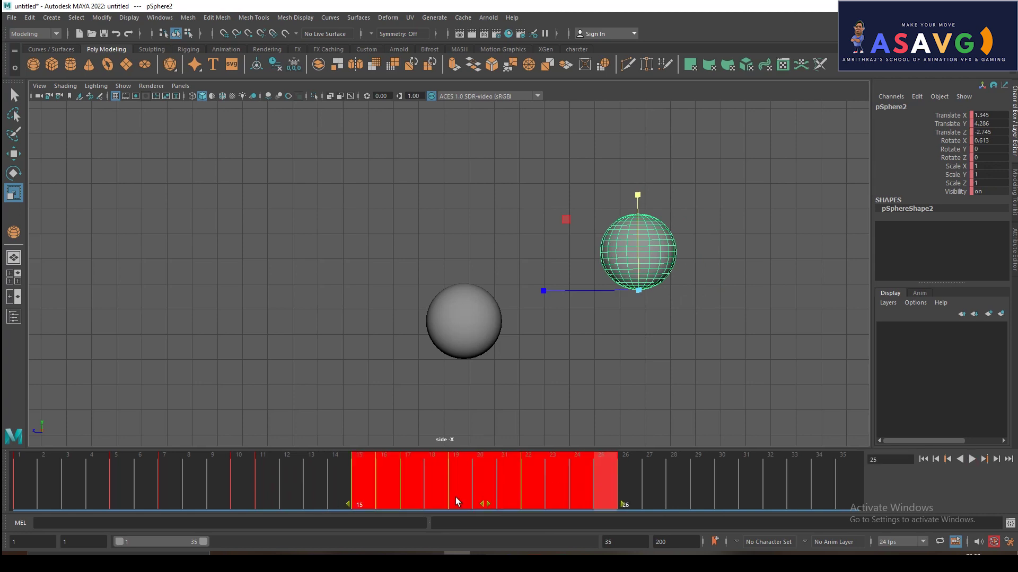
pyautogui.hotkey('alt', 'v')
pyautogui.moveTo(485, 502); pyautogui.dragTo(516, 502)
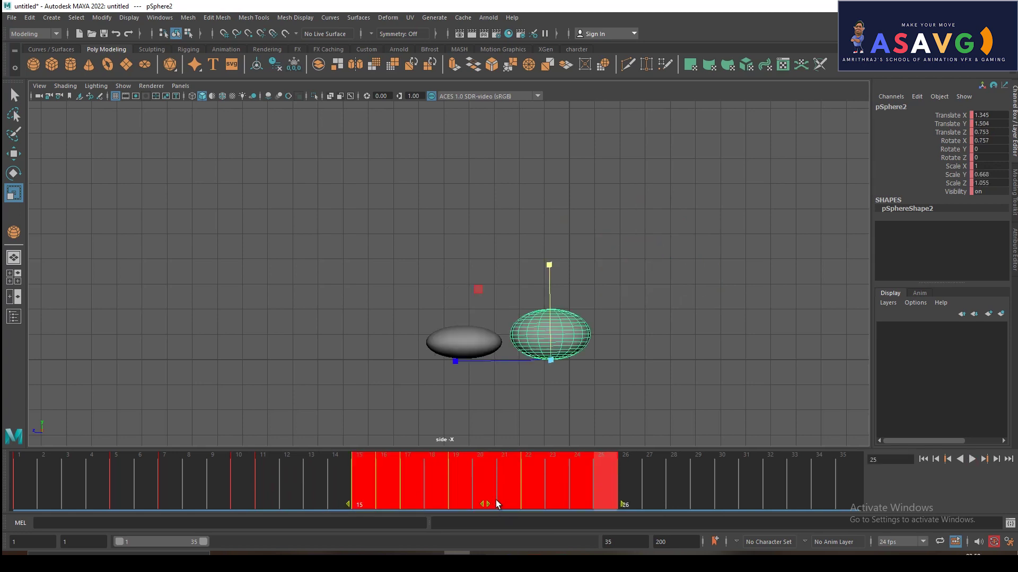
pyautogui.moveTo(416, 507); pyautogui.dragTo(652, 553)
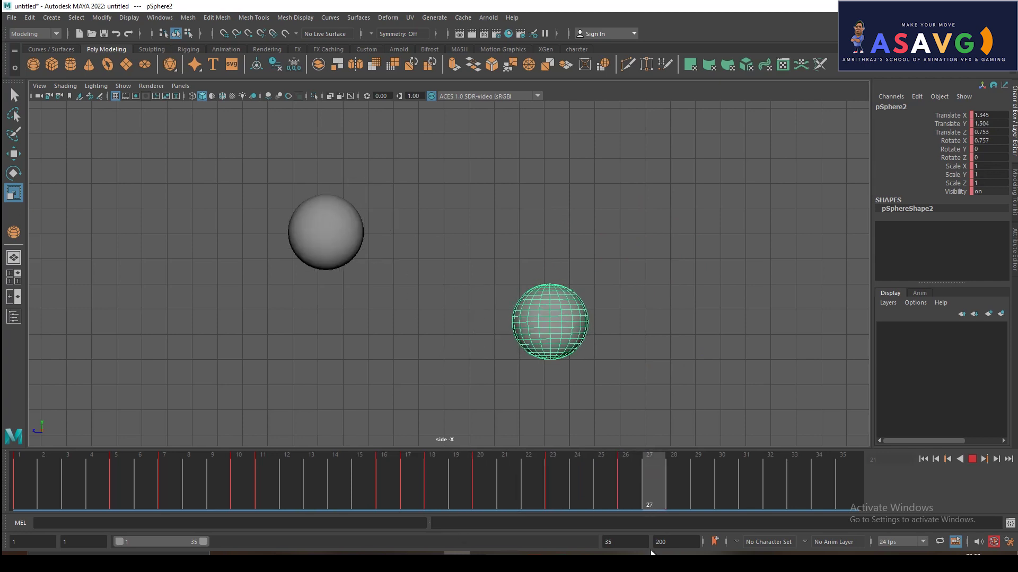
# Playblast the collision as blast17.avi and replay it full screen
pyautogui.rightClick(656, 491)
pyautogui.click(661, 490)
pyautogui.rightClick(608, 491)
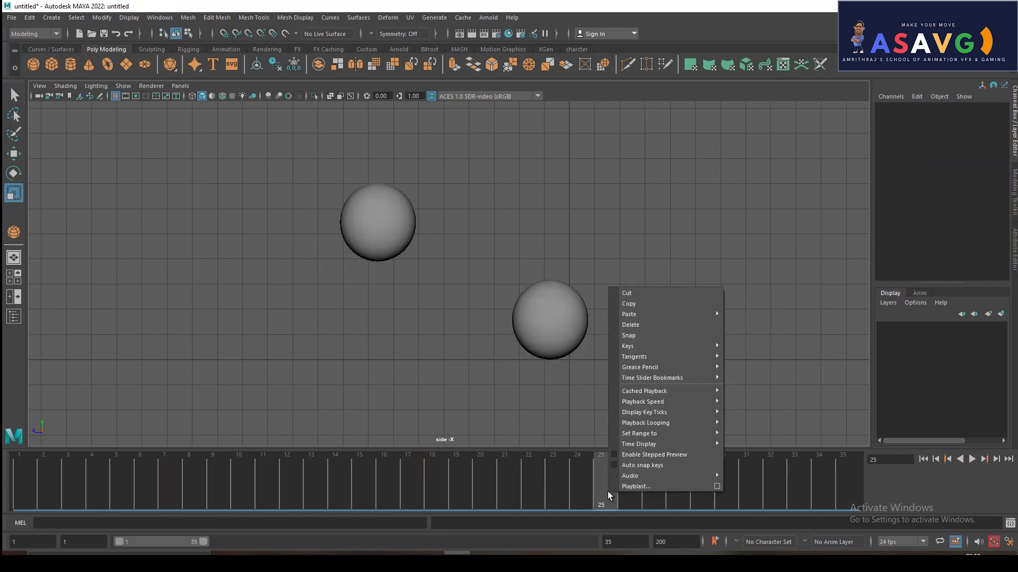
pyautogui.click(621, 478)
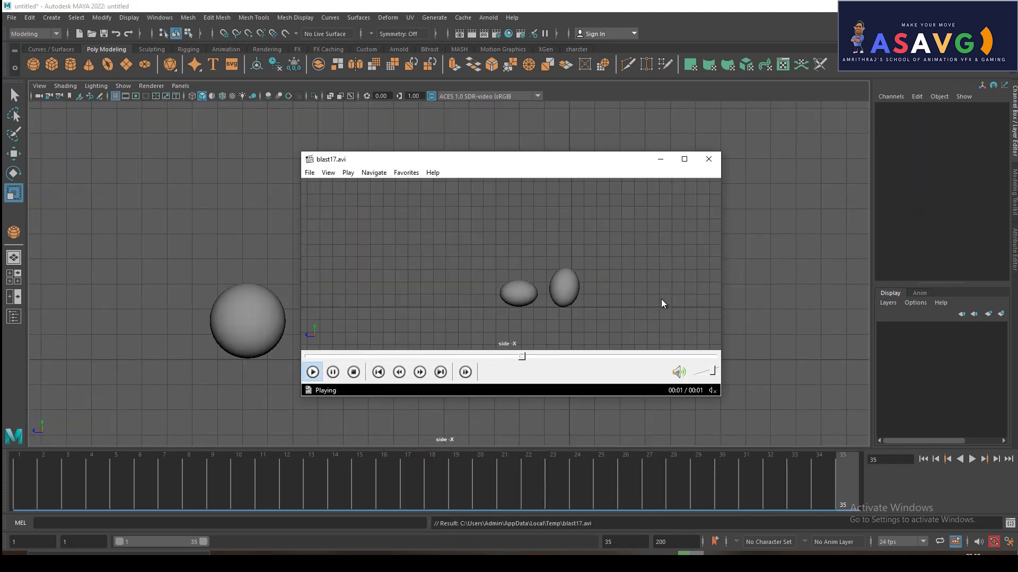
pyautogui.click(684, 159)
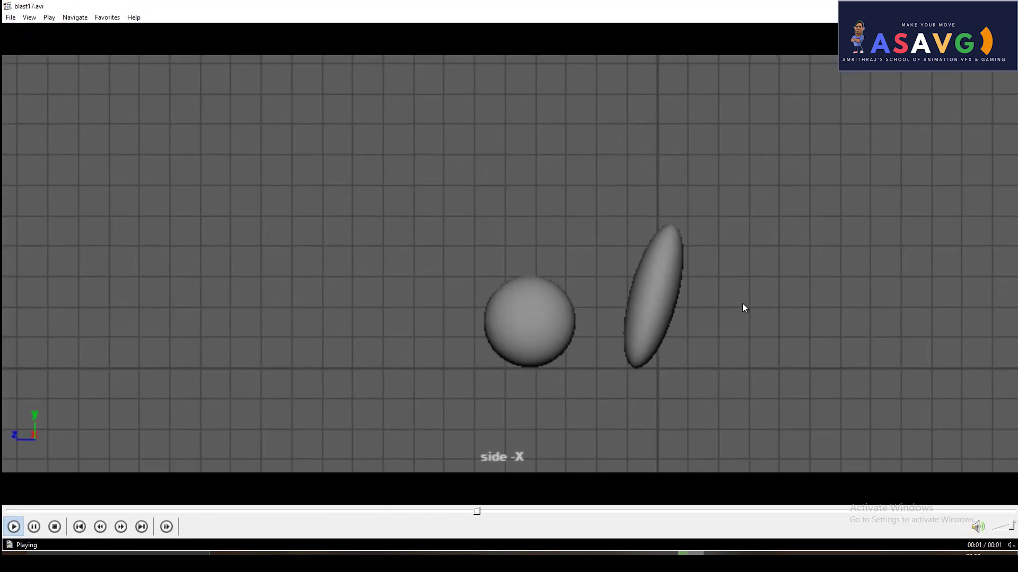
pyautogui.click(830, 361)
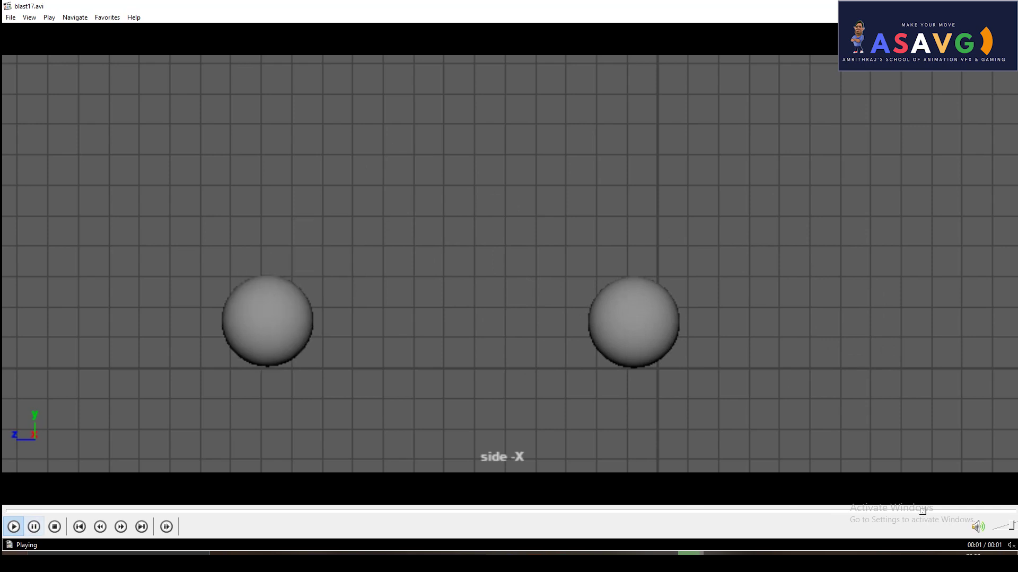
pyautogui.click(4, 508)
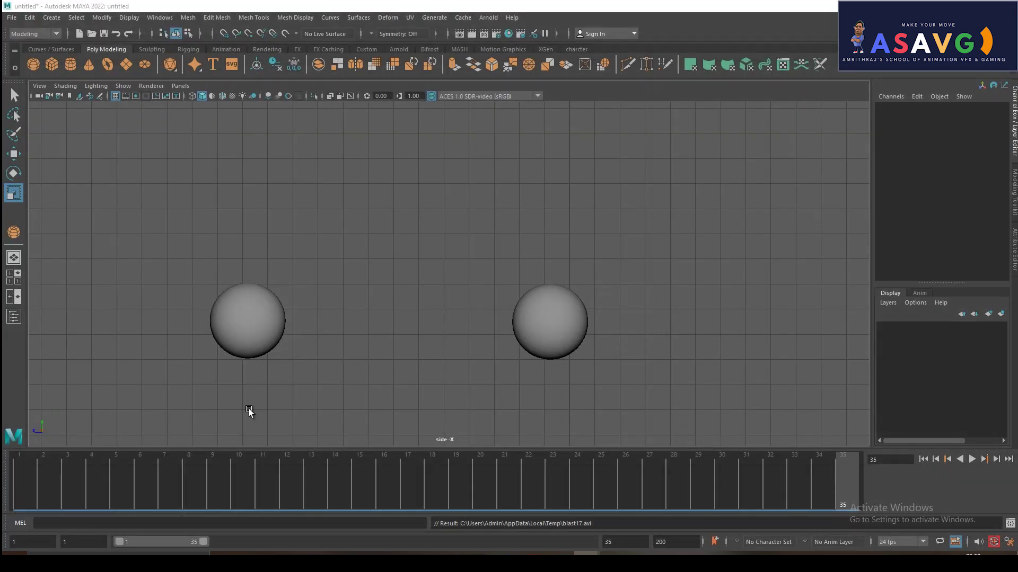
# Record and watch another playblast, blast19.avi, then close the player
pyautogui.rightClick(202, 484)
pyautogui.click(244, 479)
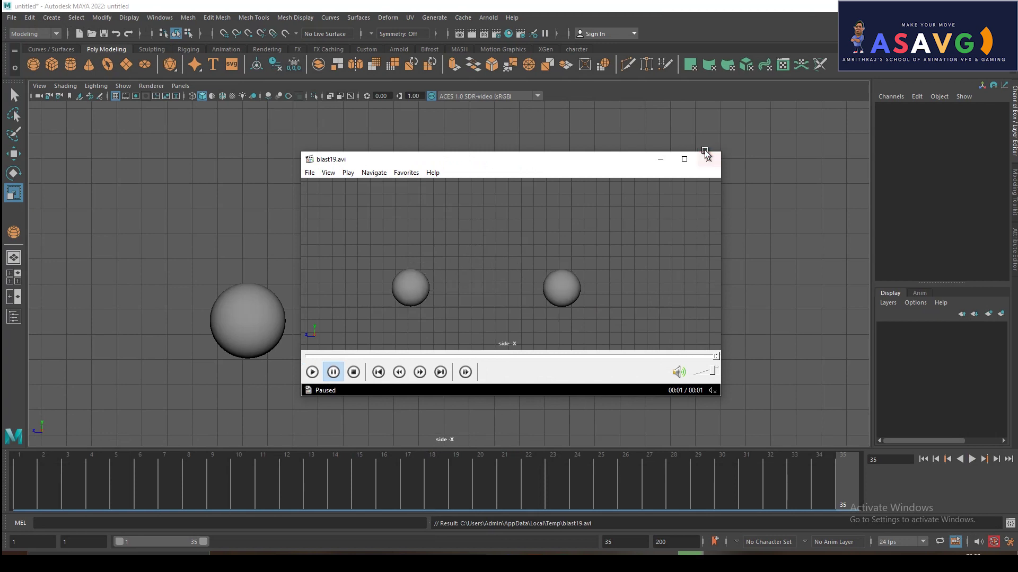
pyautogui.click(571, 342)
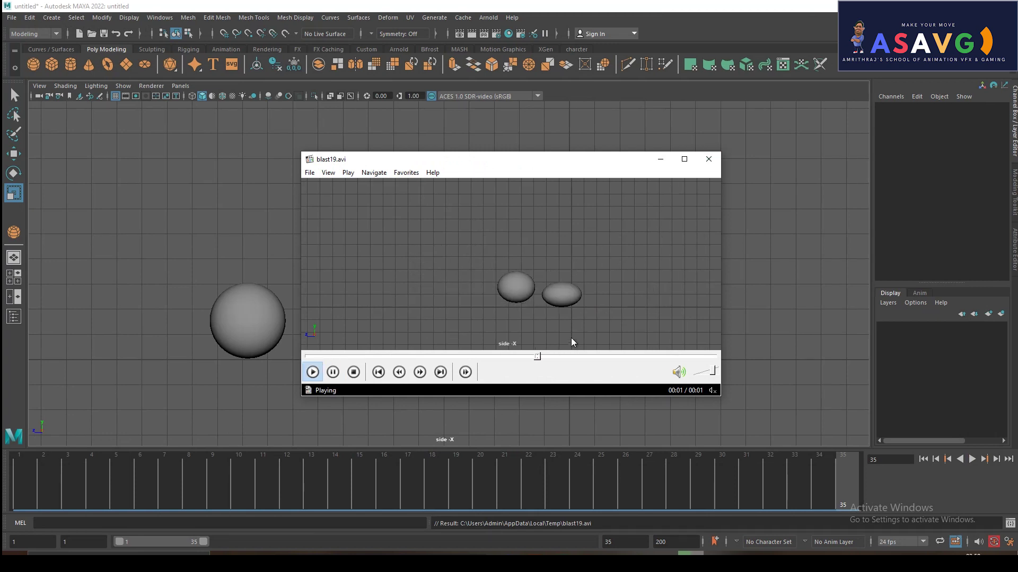
pyautogui.click(707, 160)
# Select the left sphere, try a taller stretch at frame 17, then undo it
pyautogui.click(236, 354)
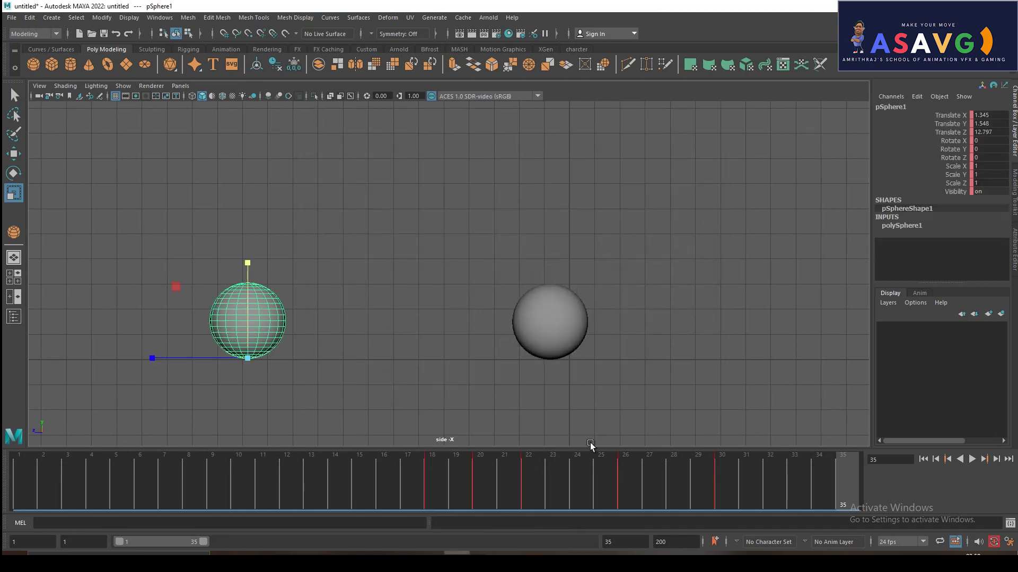
pyautogui.moveTo(389, 470)
pyautogui.mouseDown()
pyautogui.moveTo(479, 469)
pyautogui.moveTo(453, 468)
pyautogui.moveTo(466, 469)
pyautogui.mouseUp()
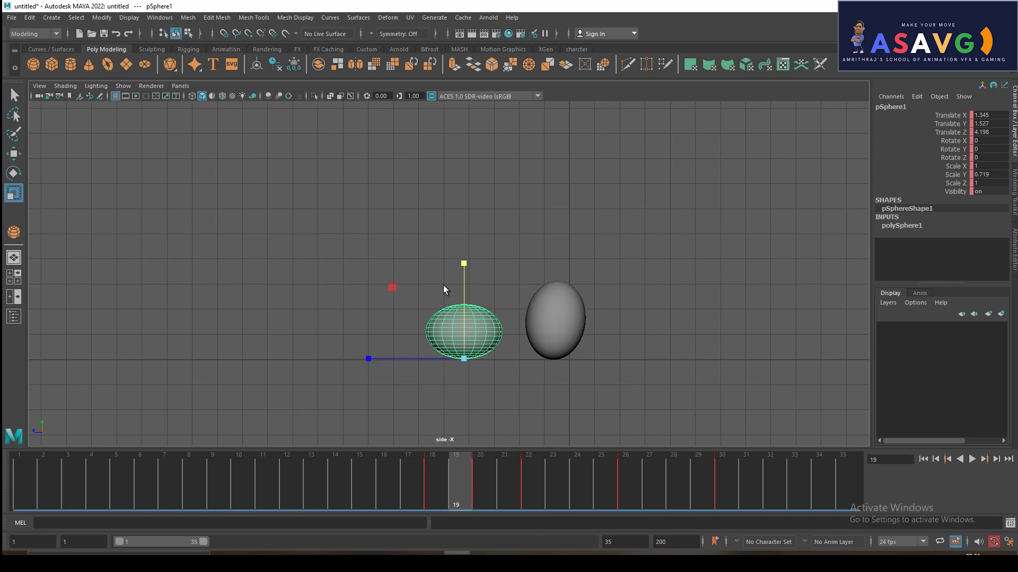
pyautogui.moveTo(462, 262); pyautogui.dragTo(476, 203)
pyautogui.moveTo(418, 486)
pyautogui.mouseDown()
pyautogui.moveTo(453, 473)
pyautogui.moveTo(571, 510)
pyautogui.moveTo(368, 475)
pyautogui.moveTo(530, 499)
pyautogui.mouseUp()
pyautogui.hotkey('ctrl', 'z')
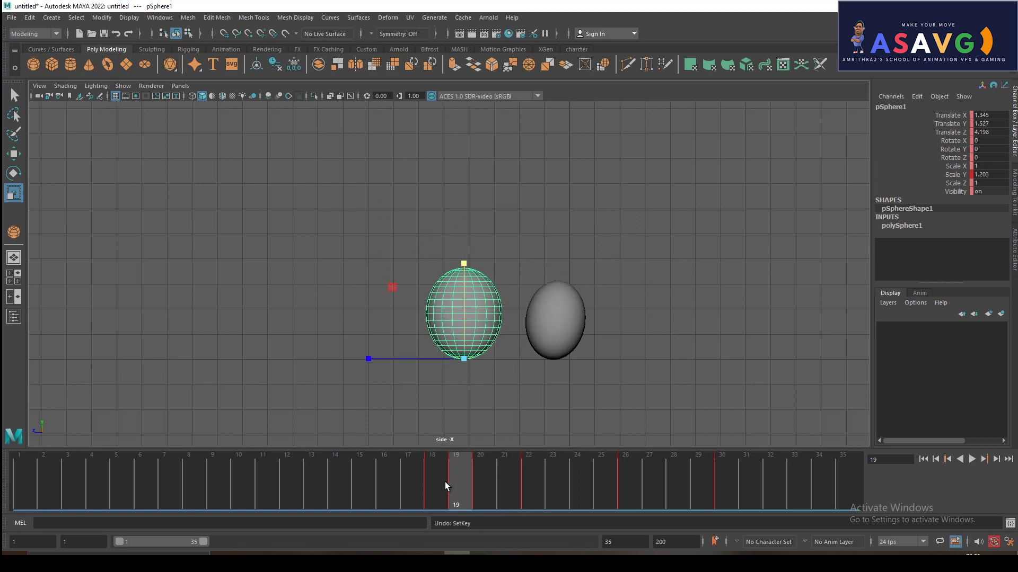
pyautogui.hotkey('ctrl', 'z')
# Stretch the left ball taller around frame 20 and play back to check
pyautogui.moveTo(394, 461)
pyautogui.mouseDown()
pyautogui.moveTo(742, 483)
pyautogui.moveTo(614, 476)
pyautogui.moveTo(684, 483)
pyautogui.moveTo(654, 478)
pyautogui.mouseUp()
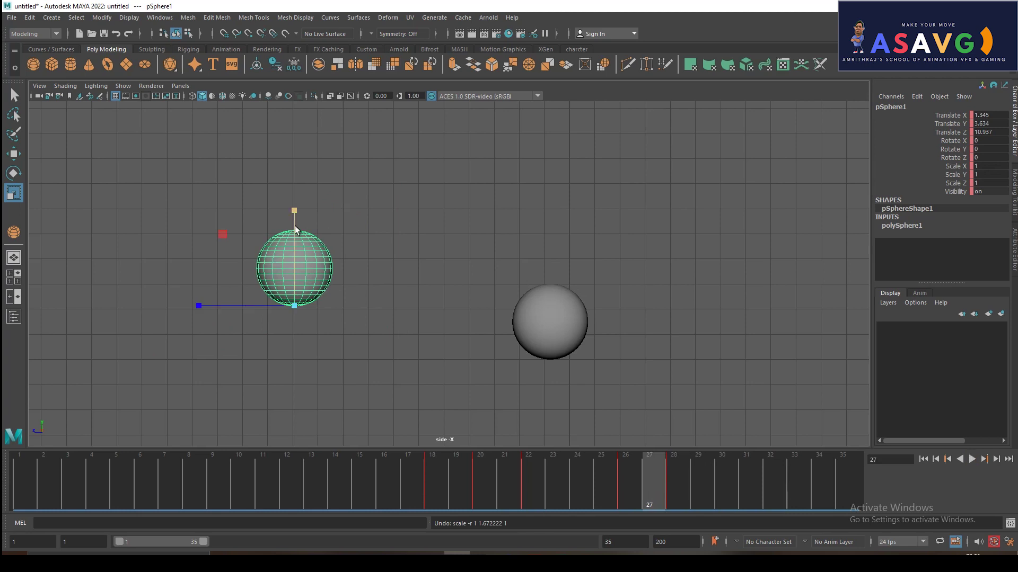
pyautogui.moveTo(294, 211); pyautogui.dragTo(294, 168)
pyautogui.hotkey('alt', 'v')
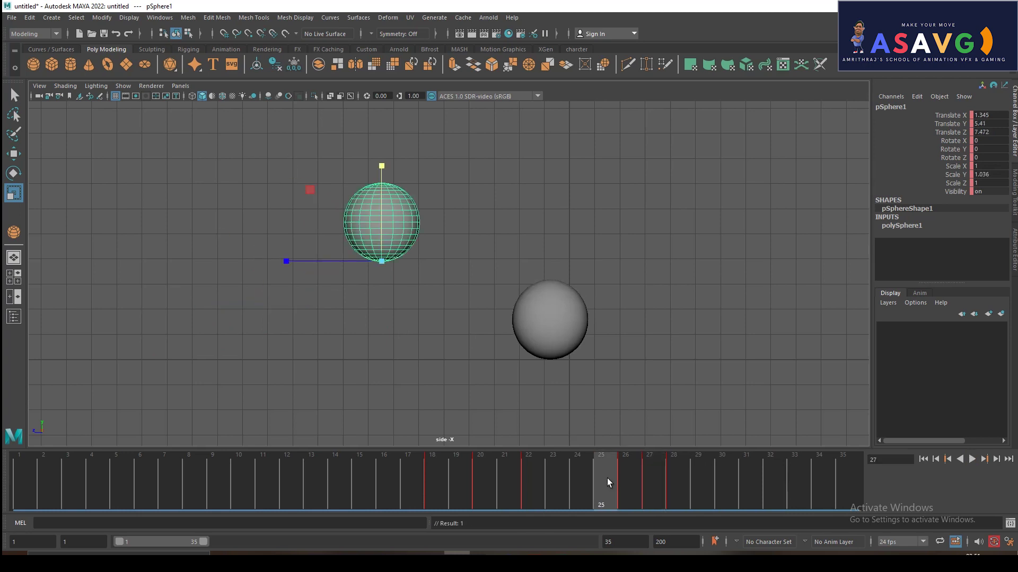
pyautogui.moveTo(764, 506)
pyautogui.mouseDown()
pyautogui.moveTo(632, 483)
pyautogui.moveTo(667, 478)
pyautogui.mouseUp()
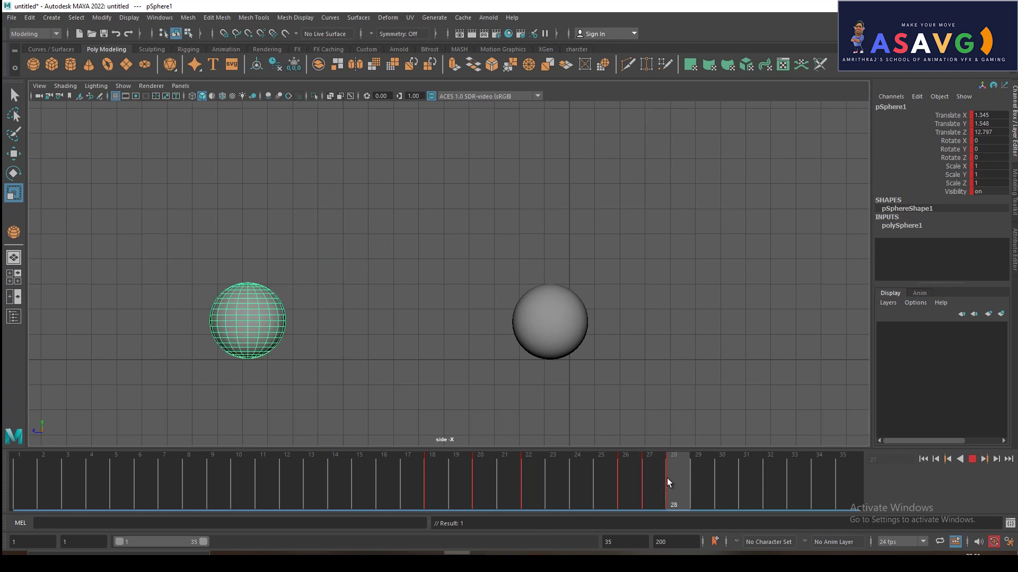
# Copy the frame-28 key and paste it onto frame 27
pyautogui.rightClick(669, 478)
pyautogui.click(688, 290)
pyautogui.click(655, 488)
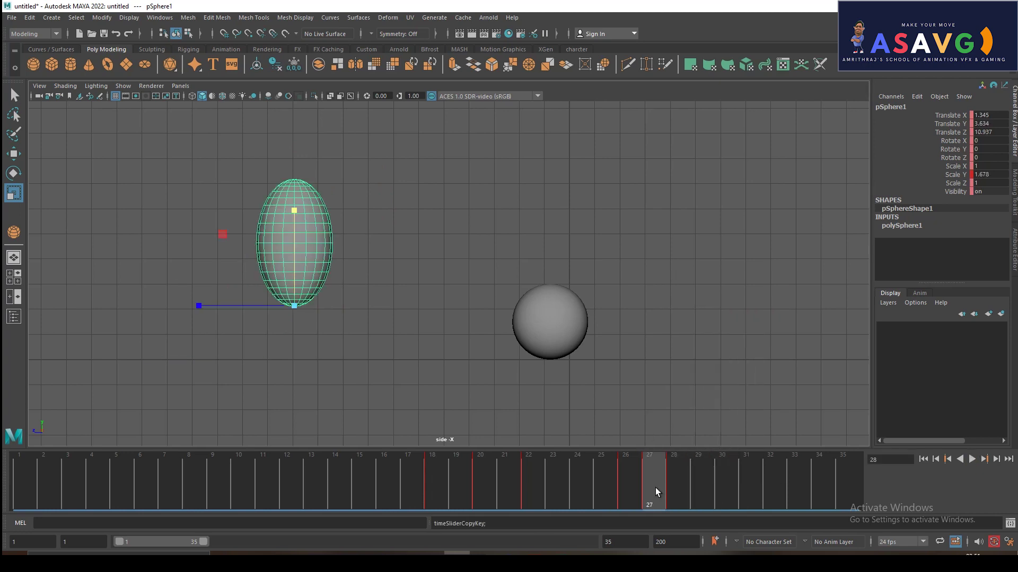
pyautogui.rightClick(655, 488)
pyautogui.click(795, 310)
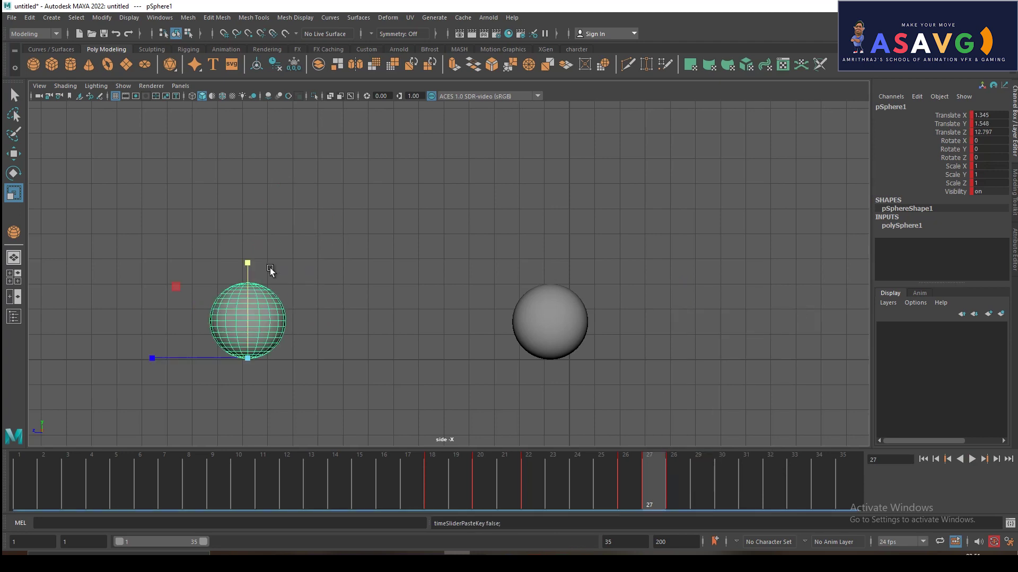
# At frame 27, stretch the ball to Scale Y ~1.58, Z ~0.6, tilt slightly in X, and key it
pyautogui.moveTo(247, 263); pyautogui.dragTo(250, 219)
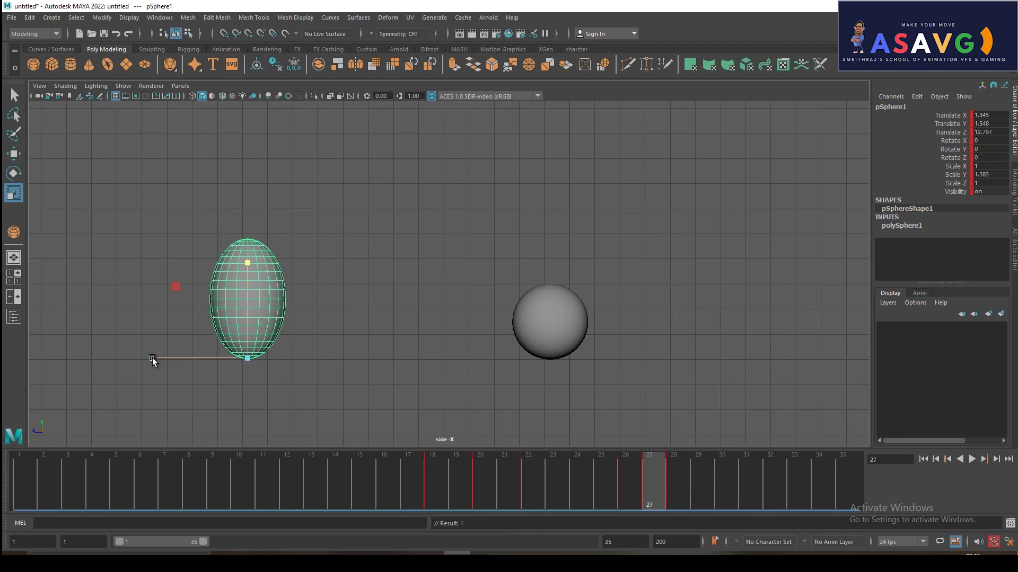
pyautogui.moveTo(153, 359); pyautogui.dragTo(186, 360)
pyautogui.moveTo(362, 370); pyautogui.dragTo(352, 393)
pyautogui.press('s')
pyautogui.click(585, 504)
# Set the left ball's scale to 1 at frames 24 and 22 and adjust its X tilt
pyautogui.moveTo(583, 477)
pyautogui.mouseDown()
pyautogui.moveTo(532, 468)
pyautogui.moveTo(637, 472)
pyautogui.moveTo(693, 487)
pyautogui.moveTo(539, 441)
pyautogui.moveTo(596, 433)
pyautogui.moveTo(586, 433)
pyautogui.mouseUp()
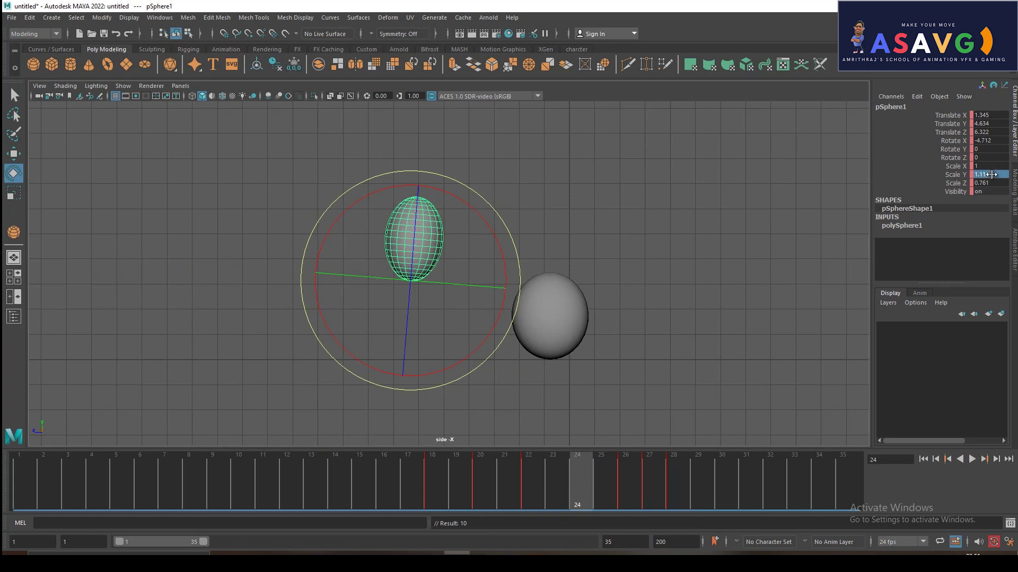
pyautogui.write('1')
pyautogui.press('Return')
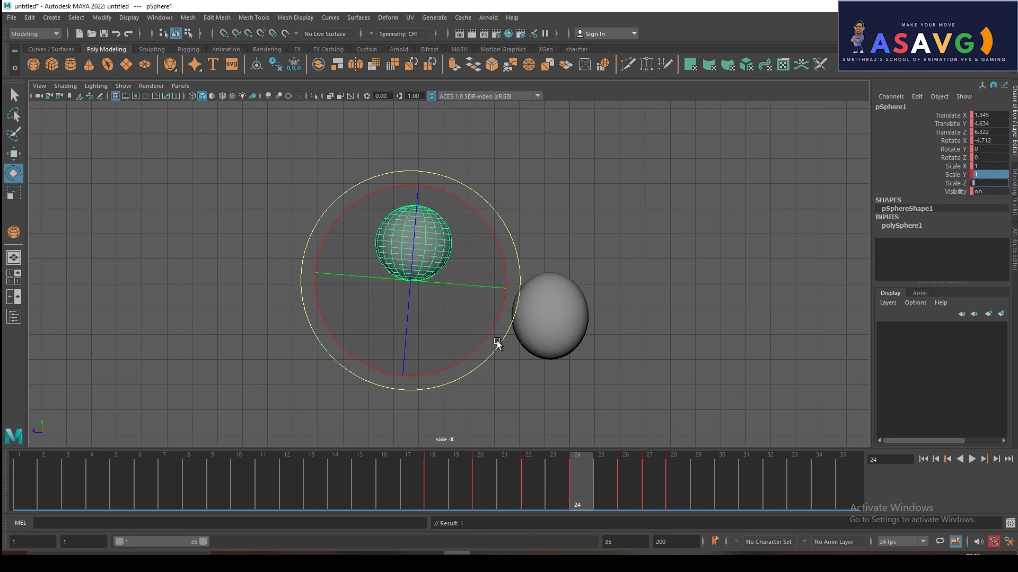
pyautogui.moveTo(500, 348); pyautogui.dragTo(503, 337)
pyautogui.moveTo(486, 483)
pyautogui.mouseDown()
pyautogui.moveTo(575, 480)
pyautogui.moveTo(646, 502)
pyautogui.moveTo(770, 515)
pyautogui.moveTo(545, 447)
pyautogui.moveTo(587, 447)
pyautogui.moveTo(454, 461)
pyautogui.moveTo(542, 466)
pyautogui.mouseUp()
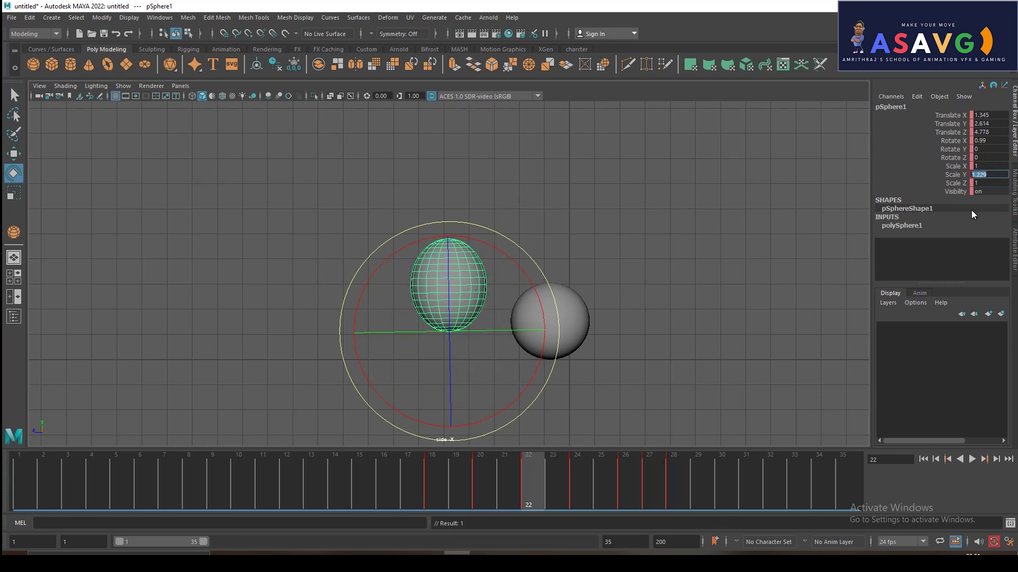
pyautogui.write('1')
pyautogui.press('Return')
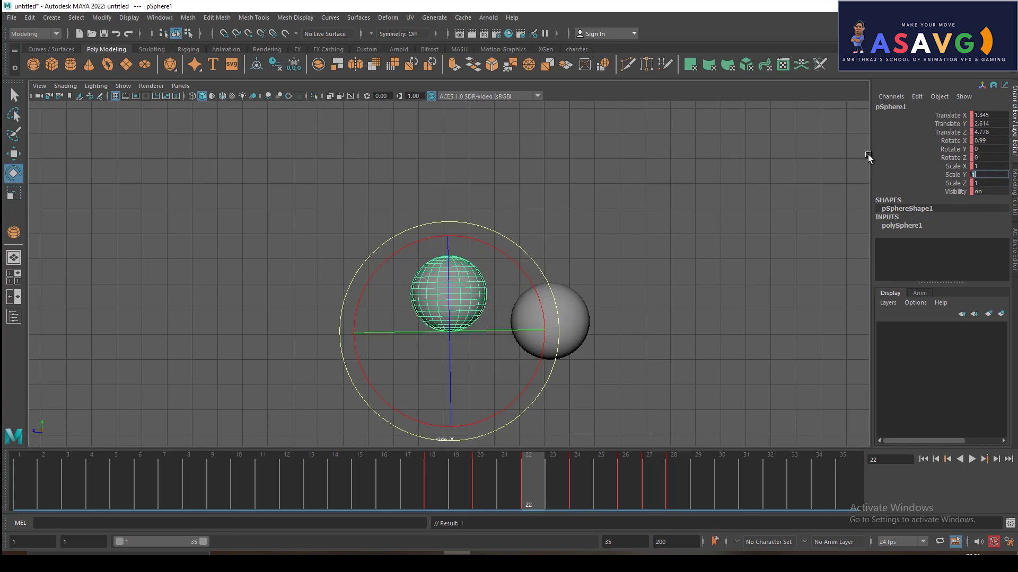
pyautogui.moveTo(461, 507)
pyautogui.mouseDown()
pyautogui.moveTo(514, 484)
pyautogui.moveTo(639, 484)
pyautogui.moveTo(523, 463)
pyautogui.moveTo(677, 468)
pyautogui.moveTo(625, 482)
pyautogui.moveTo(495, 482)
pyautogui.moveTo(561, 477)
pyautogui.moveTo(462, 471)
pyautogui.moveTo(728, 466)
pyautogui.mouseUp()
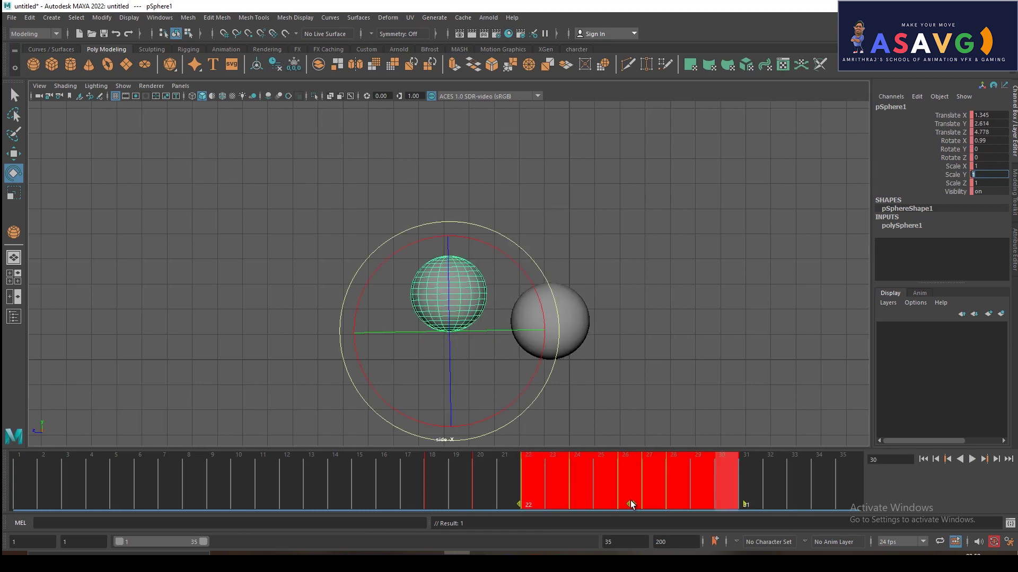
# Shift the ball's keys from frames 22–30 one frame earlier
pyautogui.moveTo(630, 500); pyautogui.dragTo(613, 501)
pyautogui.click(483, 491)
pyautogui.moveTo(483, 490)
pyautogui.mouseDown()
pyautogui.moveTo(595, 483)
pyautogui.moveTo(542, 473)
pyautogui.moveTo(713, 473)
pyautogui.mouseUp()
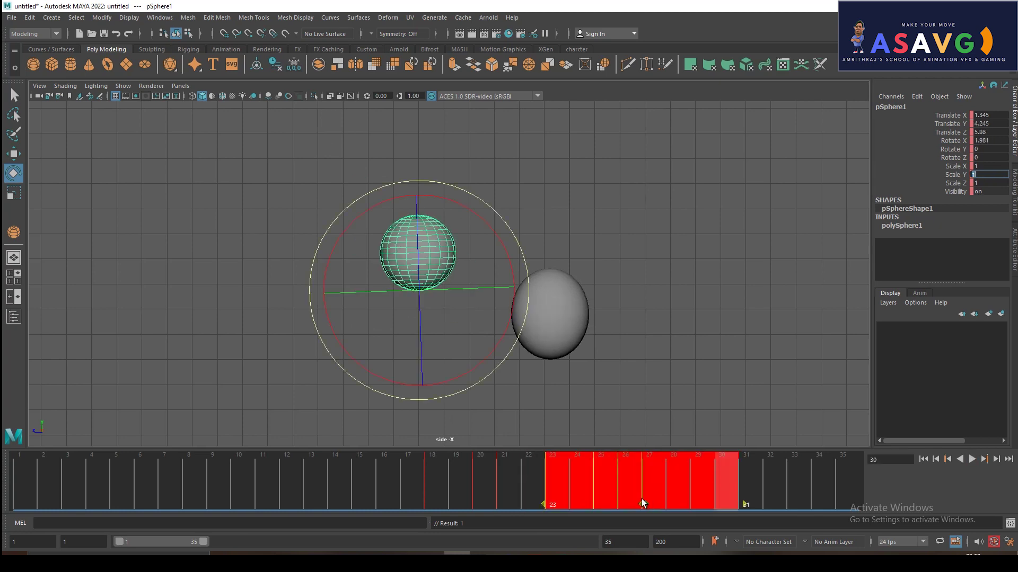
pyautogui.moveTo(642, 502); pyautogui.dragTo(623, 501)
pyautogui.moveTo(443, 504)
pyautogui.mouseDown()
pyautogui.moveTo(613, 503)
pyautogui.moveTo(660, 485)
pyautogui.moveTo(583, 481)
pyautogui.moveTo(622, 485)
pyautogui.moveTo(565, 470)
pyautogui.moveTo(628, 473)
pyautogui.mouseUp()
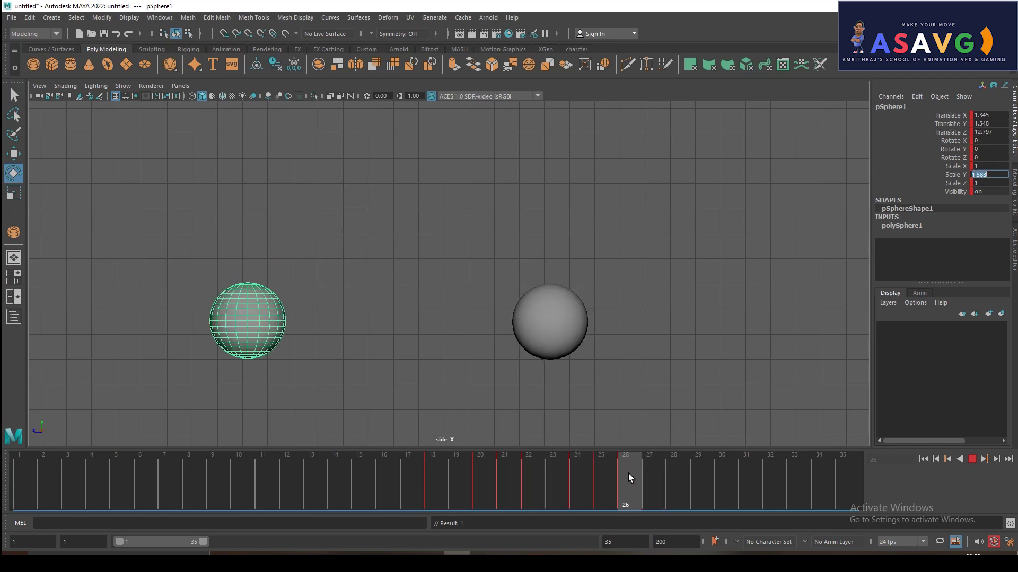
# Copy the ball's frame 26 key and paste it at frames 29 and 32
pyautogui.rightClick(637, 481)
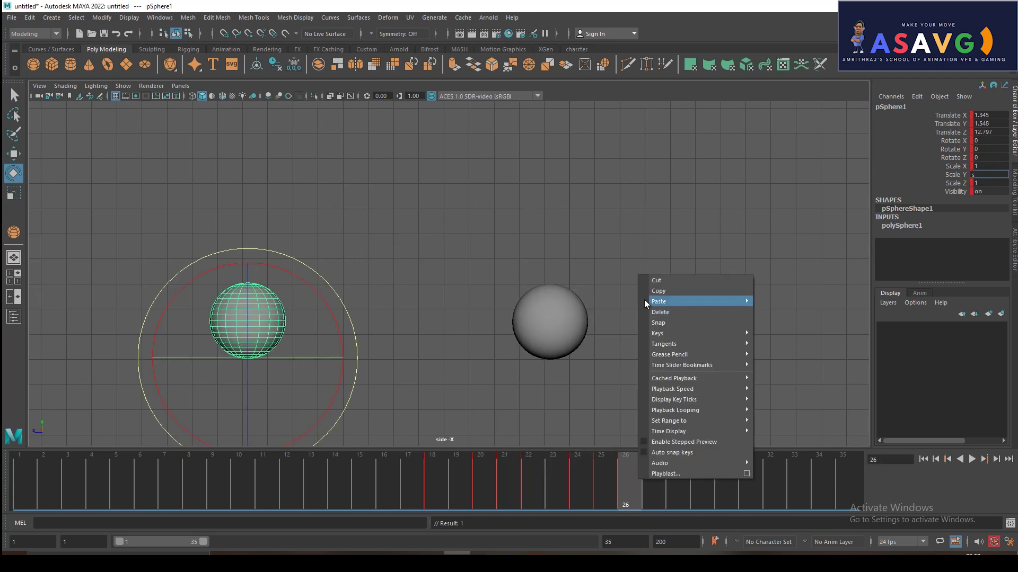
pyautogui.click(659, 294)
pyautogui.click(698, 462)
pyautogui.rightClick(703, 465)
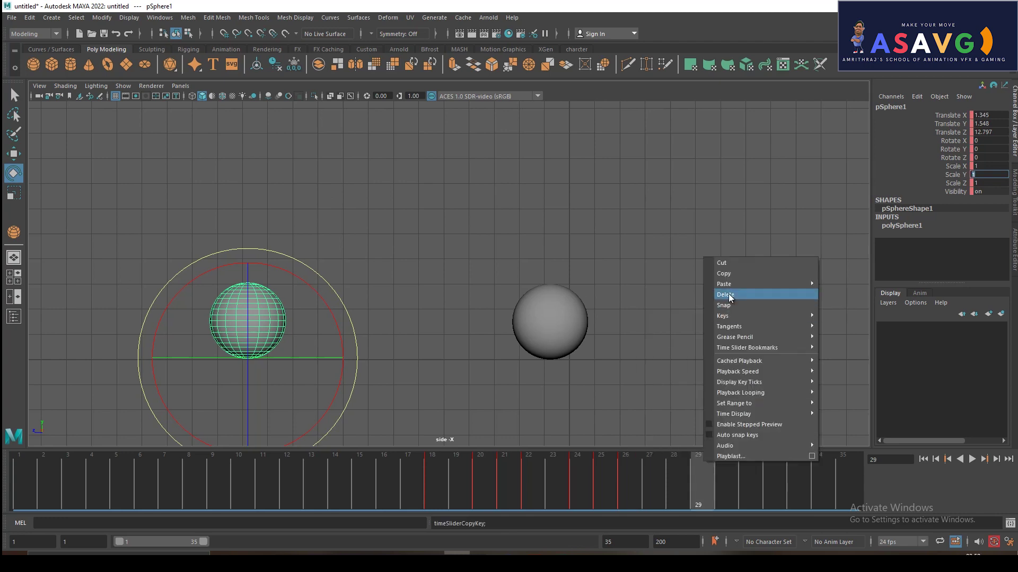
pyautogui.click(867, 287)
pyautogui.rightClick(698, 485)
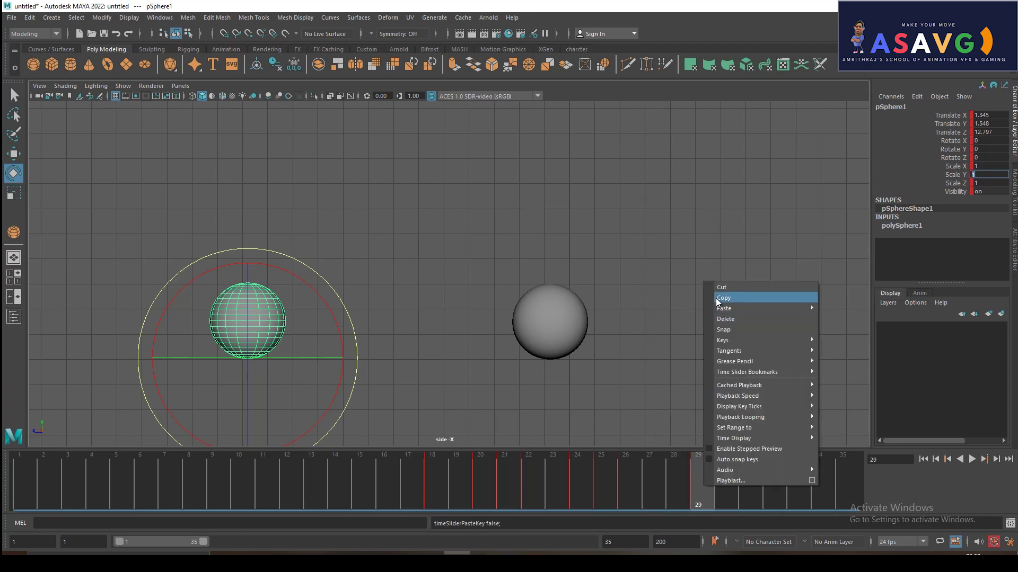
pyautogui.hotkey('alt', 'v')
pyautogui.rightClick(775, 484)
pyautogui.moveTo(796, 307)
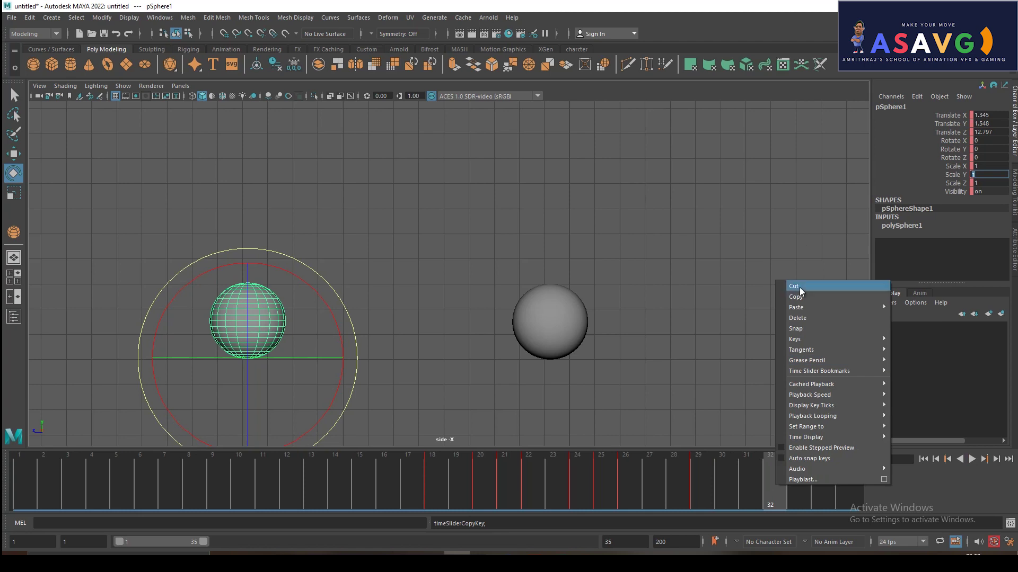
pyautogui.click(910, 306)
# Squash the left sphere to Scale Y 0.55 on landing, then stretch it by frame 29
pyautogui.moveTo(545, 475); pyautogui.dragTo(615, 474)
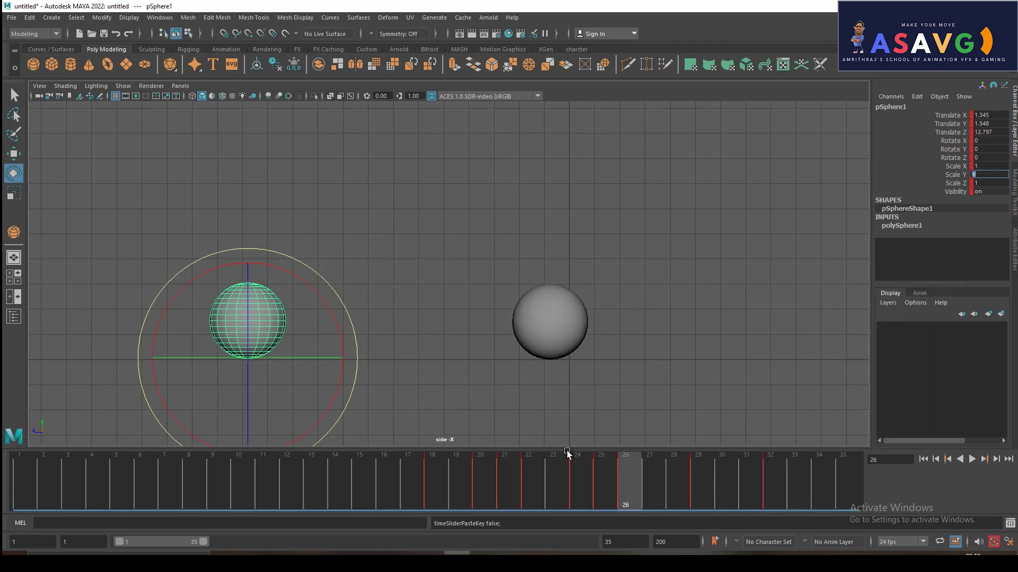
pyautogui.click(277, 295)
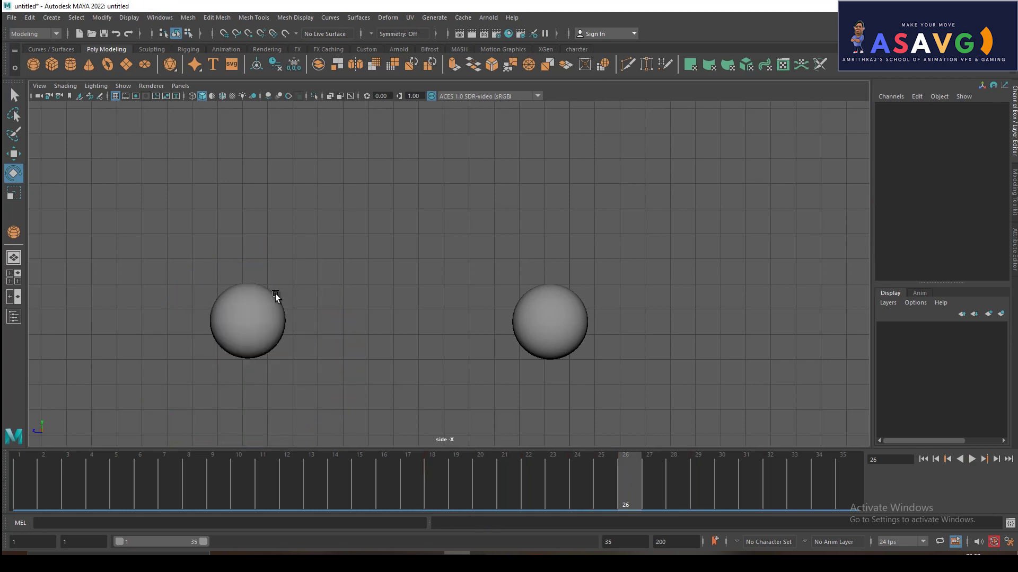
pyautogui.press('r')
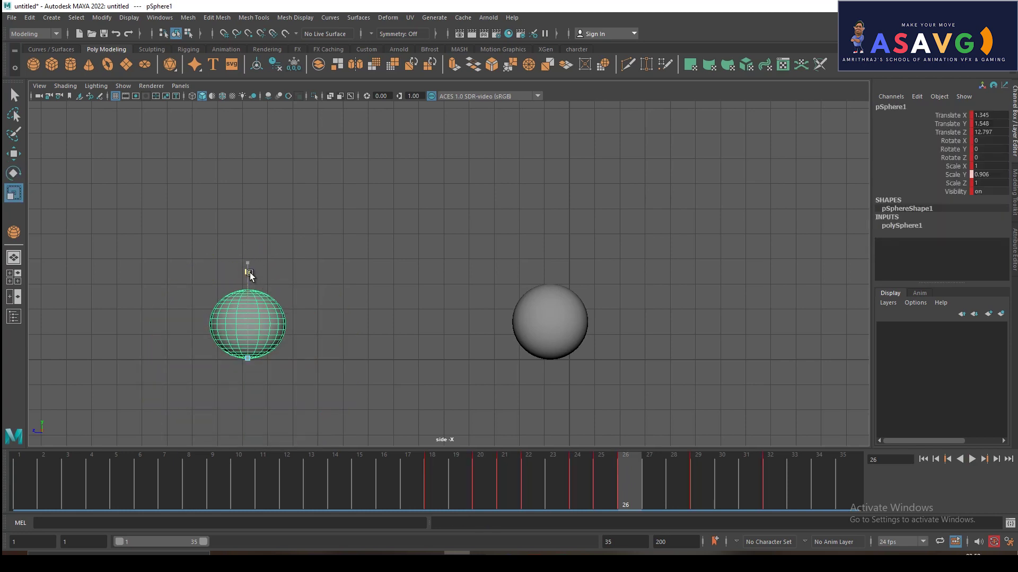
pyautogui.moveTo(251, 263); pyautogui.dragTo(247, 278)
pyautogui.moveTo(571, 482); pyautogui.dragTo(700, 485)
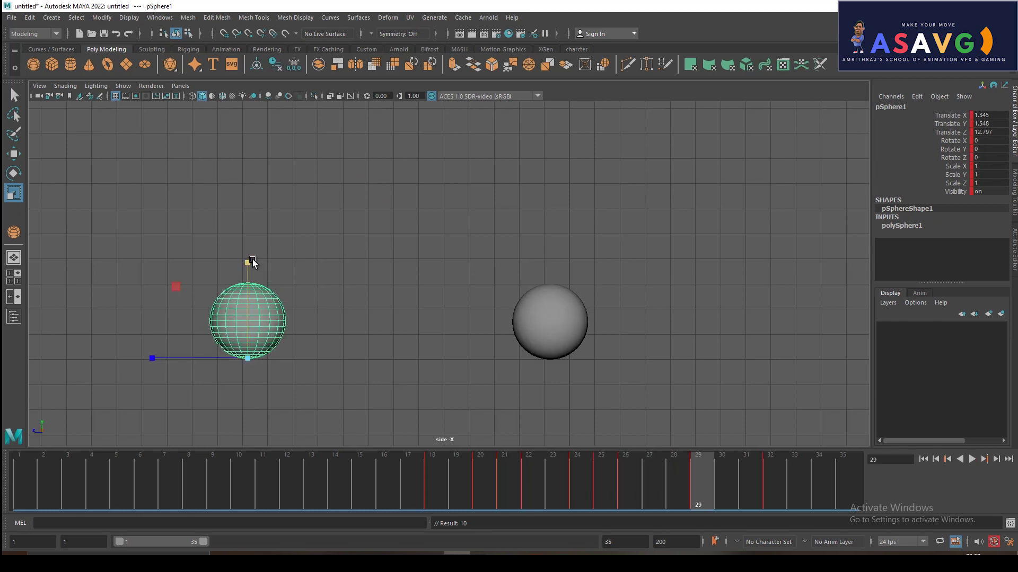
pyautogui.moveTo(253, 262); pyautogui.dragTo(273, 256)
pyautogui.moveTo(697, 496)
pyautogui.mouseDown()
pyautogui.moveTo(788, 530)
pyautogui.moveTo(642, 494)
pyautogui.moveTo(758, 498)
pyautogui.mouseUp()
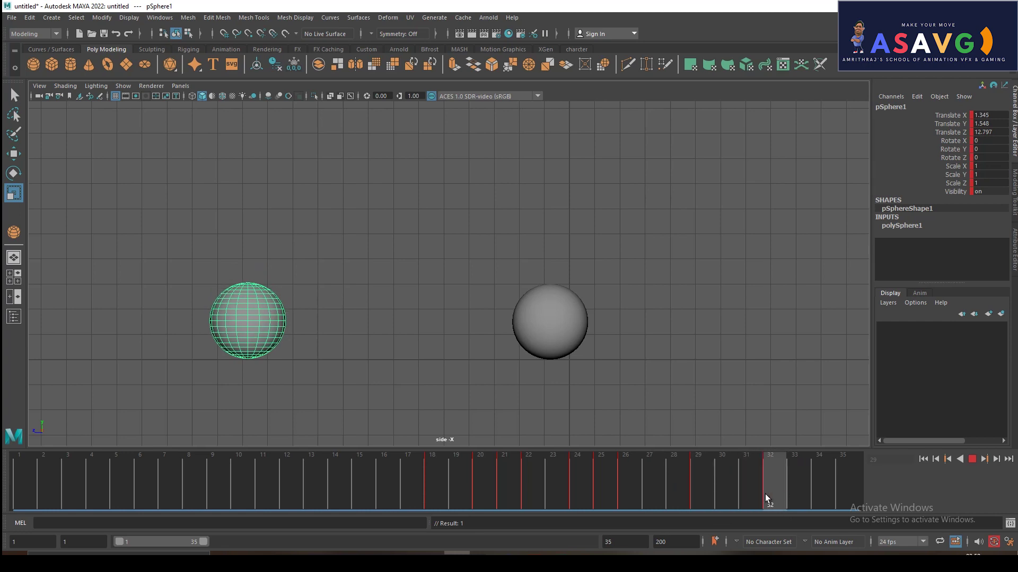
# Playblast the animation as blast21.avi, watch it full-screen, then close it
pyautogui.rightClick(554, 483)
pyautogui.click(589, 477)
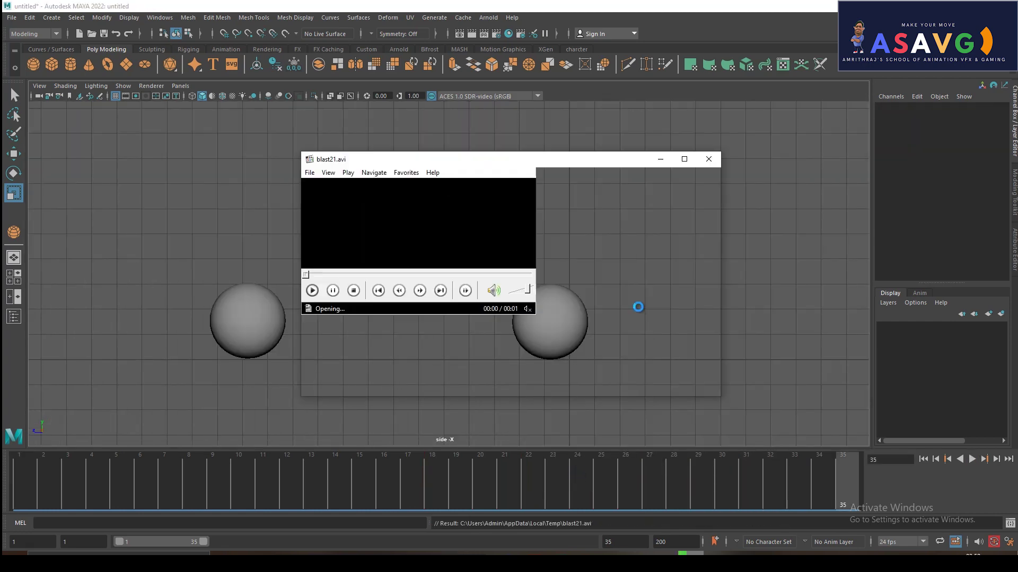
pyautogui.click(684, 159)
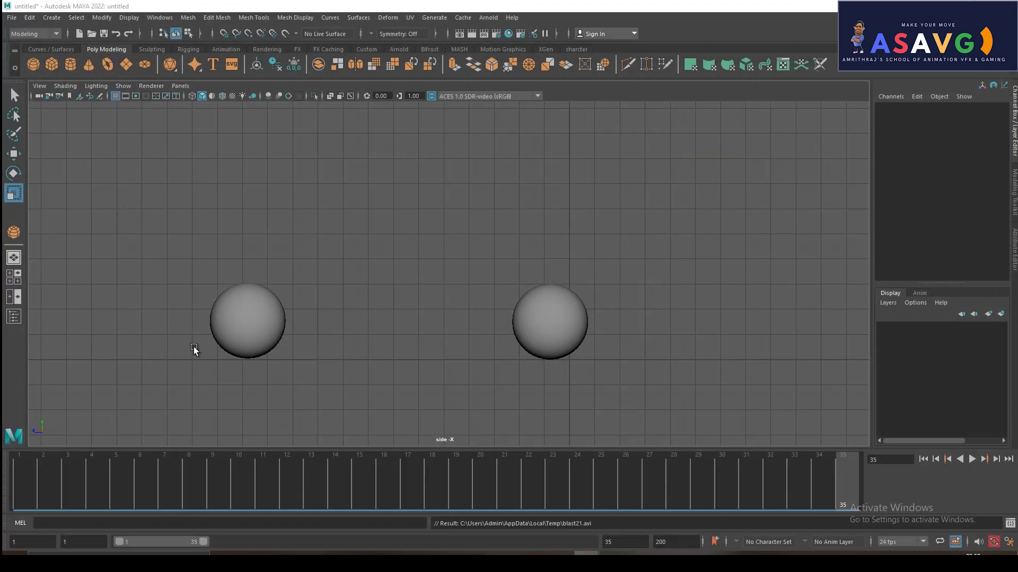
pyautogui.click(214, 329)
pyautogui.moveTo(434, 474); pyautogui.dragTo(835, 472)
# Move the keys from frame 23 onward one frame later and extend the playback range to 65
pyautogui.moveTo(692, 497); pyautogui.dragTo(704, 504)
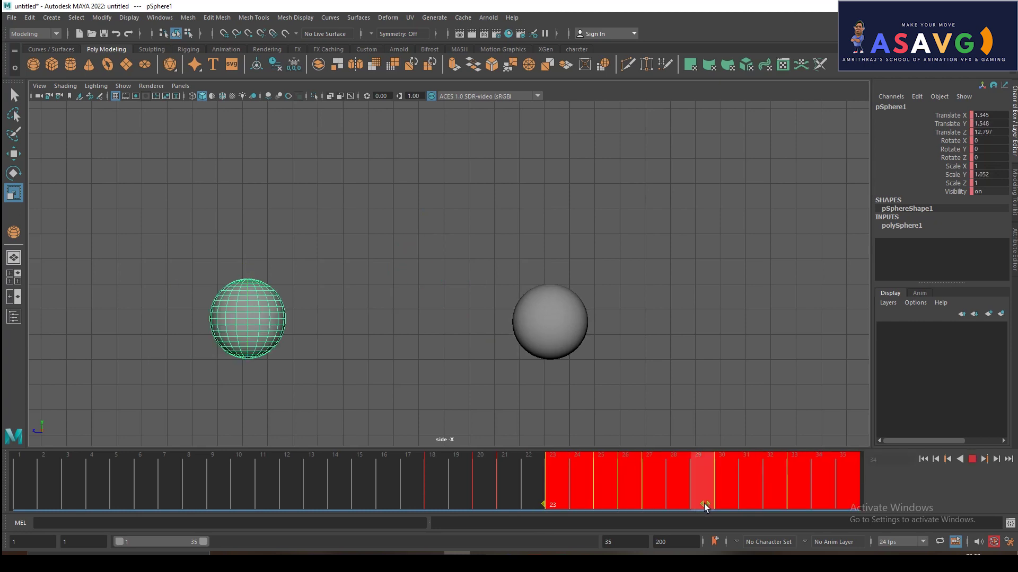
pyautogui.moveTo(486, 482)
pyautogui.mouseDown()
pyautogui.moveTo(609, 478)
pyautogui.moveTo(762, 501)
pyautogui.moveTo(752, 507)
pyautogui.mouseUp()
pyautogui.moveTo(511, 502)
pyautogui.mouseDown()
pyautogui.moveTo(643, 489)
pyautogui.moveTo(834, 511)
pyautogui.mouseUp()
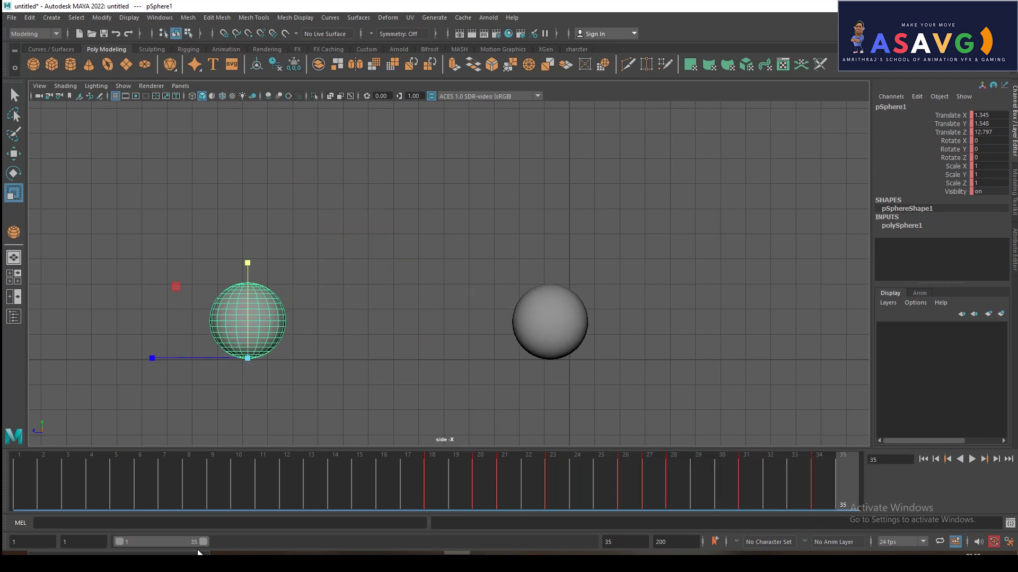
pyautogui.moveTo(204, 542); pyautogui.dragTo(272, 542)
pyautogui.moveTo(516, 492)
pyautogui.mouseDown()
pyautogui.moveTo(324, 486)
pyautogui.moveTo(447, 496)
pyautogui.mouseUp()
pyautogui.moveTo(519, 485)
pyautogui.mouseDown()
pyautogui.moveTo(403, 480)
pyautogui.moveTo(540, 465)
pyautogui.moveTo(629, 503)
pyautogui.mouseUp()
# Playblast and review blast23.avi full-screen, then reselect the left sphere
pyautogui.rightClick(494, 475)
pyautogui.click(516, 465)
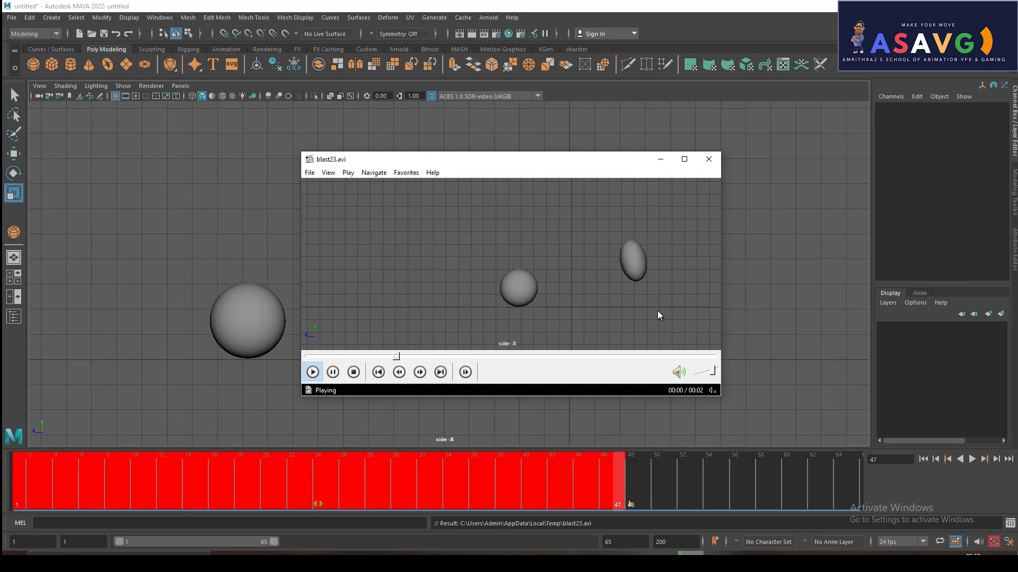
pyautogui.click(684, 159)
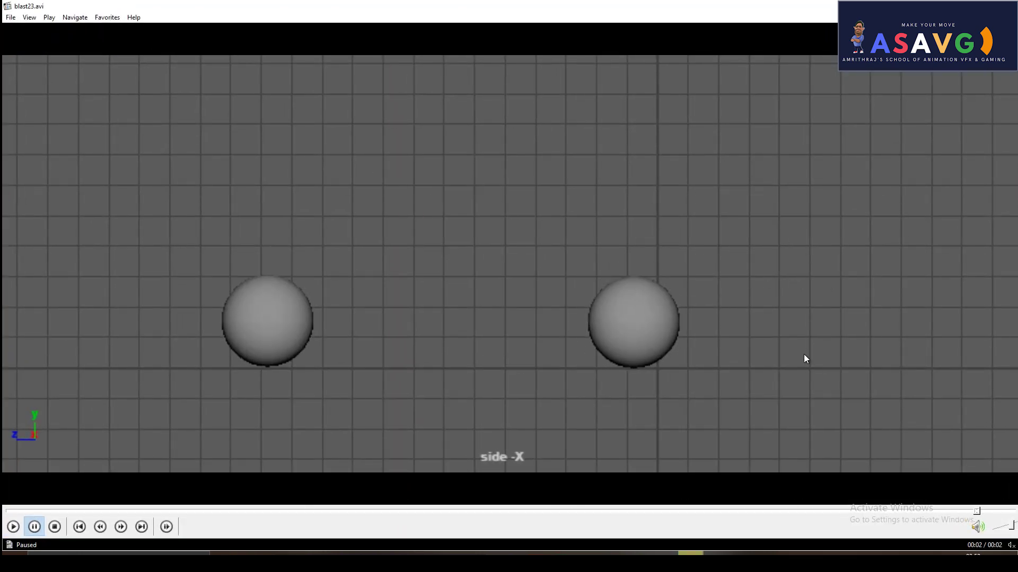
pyautogui.click(63, 508)
pyautogui.press('space')
pyautogui.hotkey('alt', 'F4')
pyautogui.click(260, 336)
pyautogui.moveTo(568, 498)
pyautogui.mouseDown()
pyautogui.moveTo(358, 453)
pyautogui.moveTo(397, 450)
pyautogui.moveTo(206, 463)
pyautogui.moveTo(239, 466)
pyautogui.mouseUp()
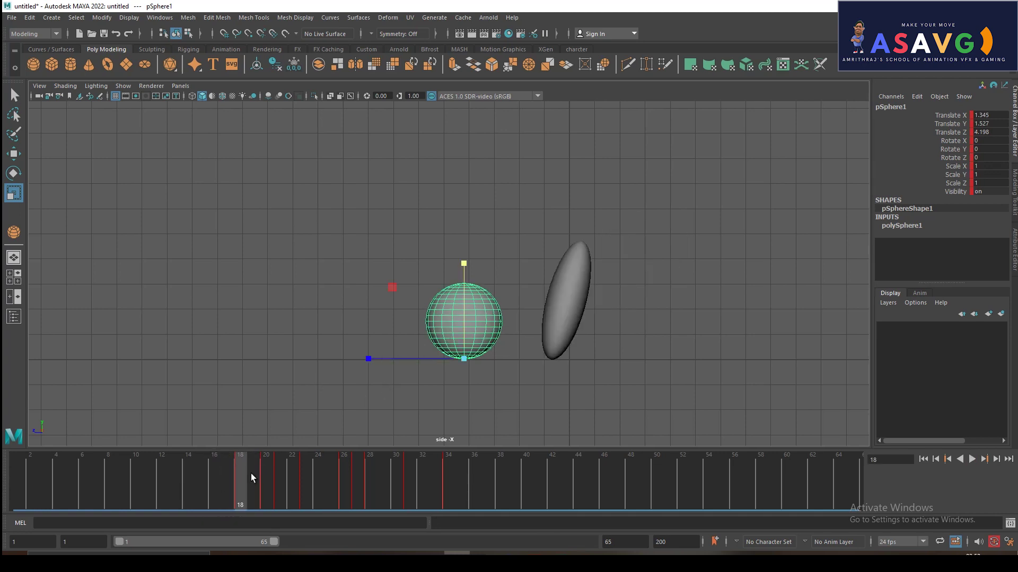
# Move the keys between frames 18 and 34 earlier on the time slider
pyautogui.keyDown('shift'); pyautogui.moveTo(237, 472); pyautogui.dragTo(446, 472); pyautogui.keyUp('shift')
pyautogui.rightClick(389, 493)
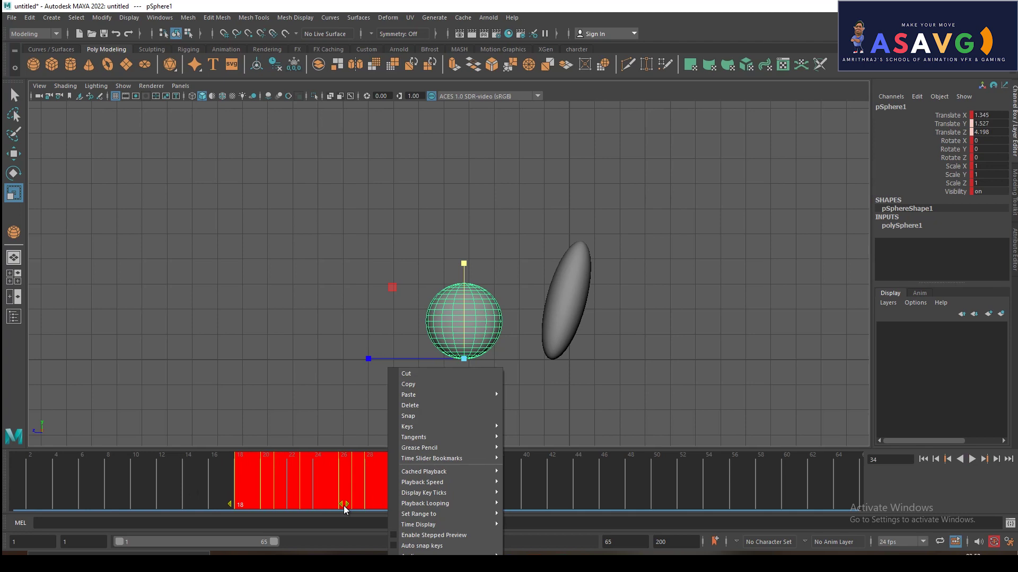
pyautogui.click(334, 510)
pyautogui.moveTo(336, 505); pyautogui.dragTo(321, 505)
pyautogui.moveTo(174, 478)
pyautogui.mouseDown()
pyautogui.moveTo(262, 488)
pyautogui.moveTo(205, 484)
pyautogui.moveTo(361, 475)
pyautogui.moveTo(305, 475)
pyautogui.moveTo(339, 472)
pyautogui.moveTo(321, 473)
pyautogui.moveTo(490, 501)
pyautogui.mouseUp()
# Nudge the keys from frame 25 one frame later and mark frames 1–51
pyautogui.keyDown('shift'); pyautogui.click(330, 473); pyautogui.keyUp('shift')
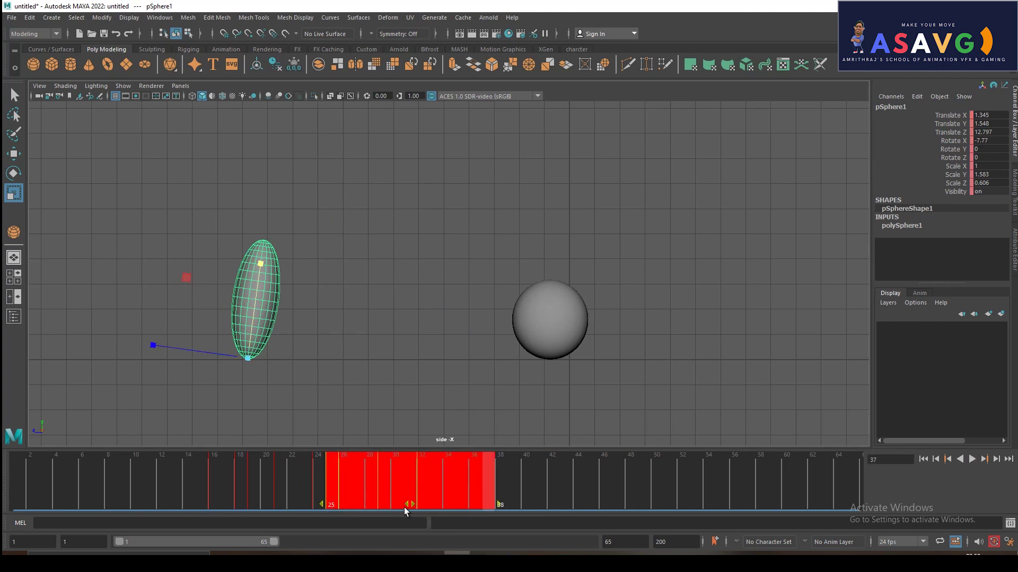
pyautogui.moveTo(404, 508); pyautogui.dragTo(429, 507)
pyautogui.click(331, 487)
pyautogui.moveTo(331, 487)
pyautogui.mouseDown()
pyautogui.moveTo(469, 469)
pyautogui.moveTo(253, 460)
pyautogui.moveTo(403, 455)
pyautogui.moveTo(474, 467)
pyautogui.mouseUp()
pyautogui.click(474, 405)
pyautogui.keyDown('shift'); pyautogui.moveTo(665, 500); pyautogui.dragTo(682, 504); pyautogui.keyUp('shift')
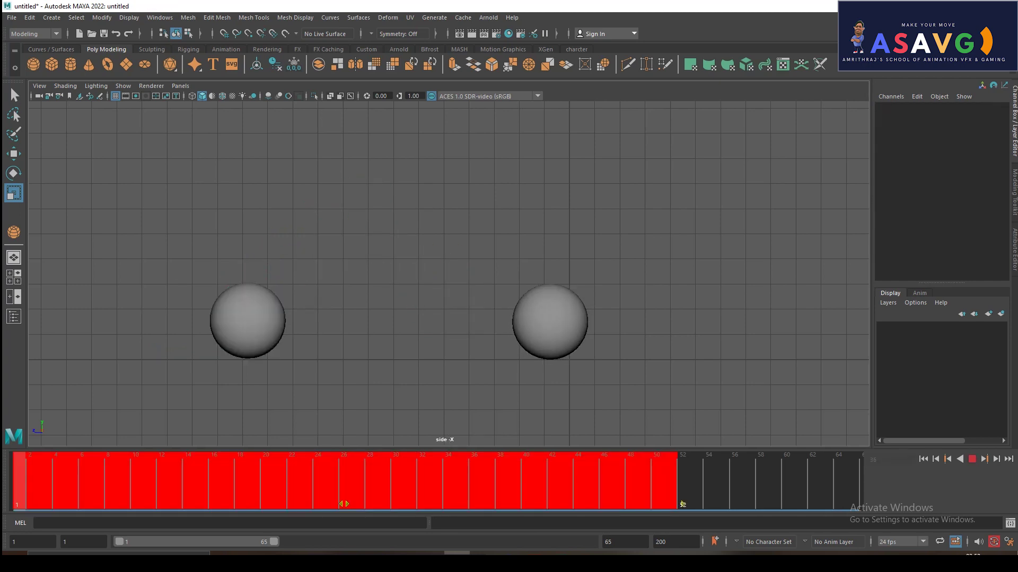
pyautogui.rightClick(284, 493)
# Playblast frames 1–51 as blast25.avi and replay the collision full-screen from the start
pyautogui.click(302, 485)
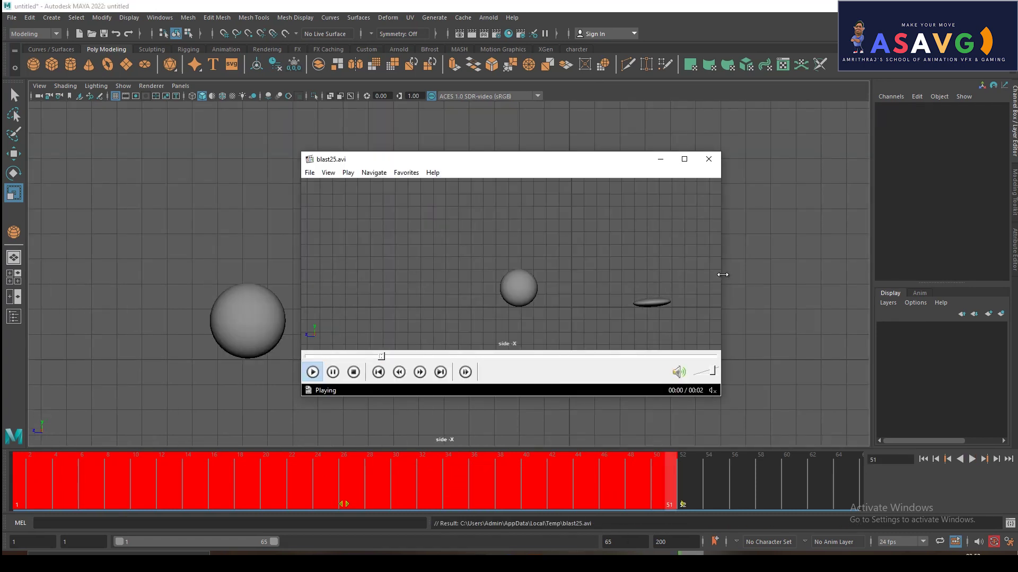
pyautogui.click(682, 159)
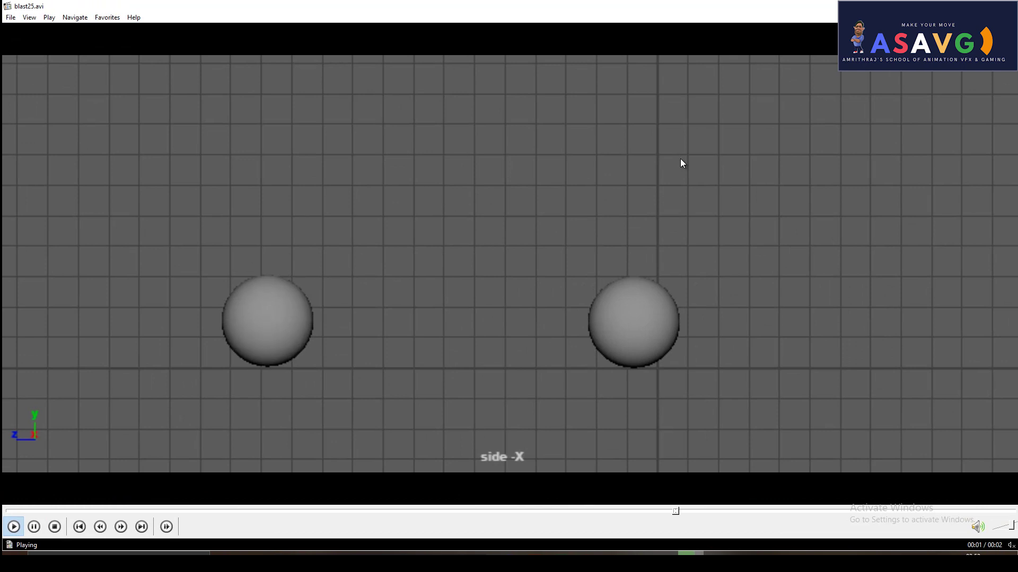
pyautogui.click(18, 524)
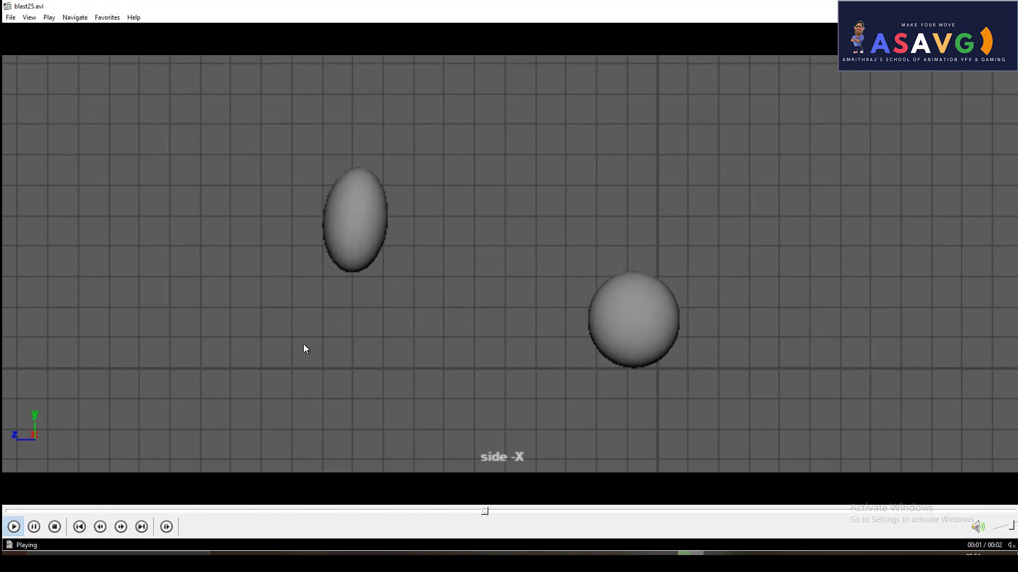
pyautogui.click(26, 510)
pyautogui.click(467, 287)
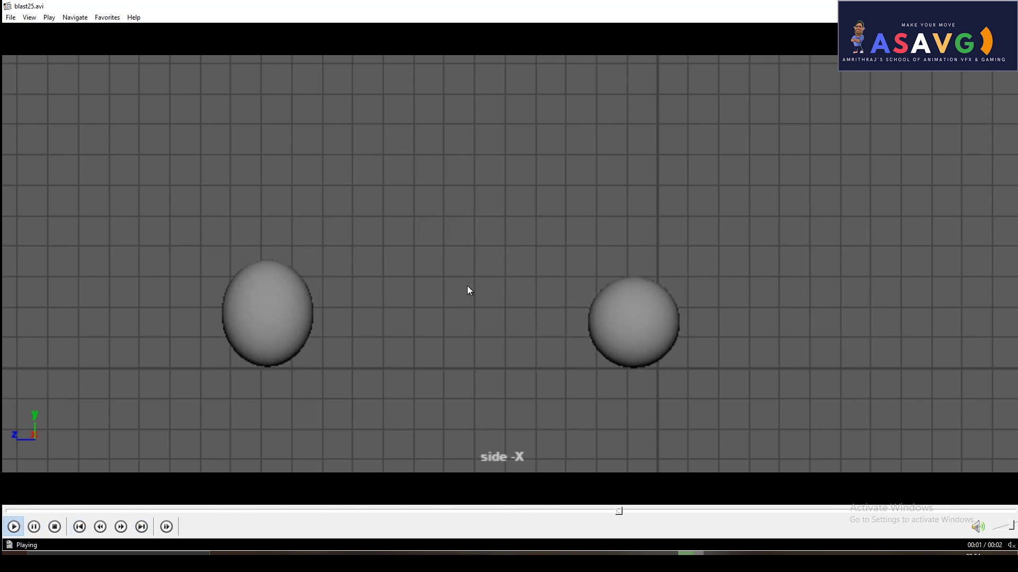
pyautogui.click(57, 511)
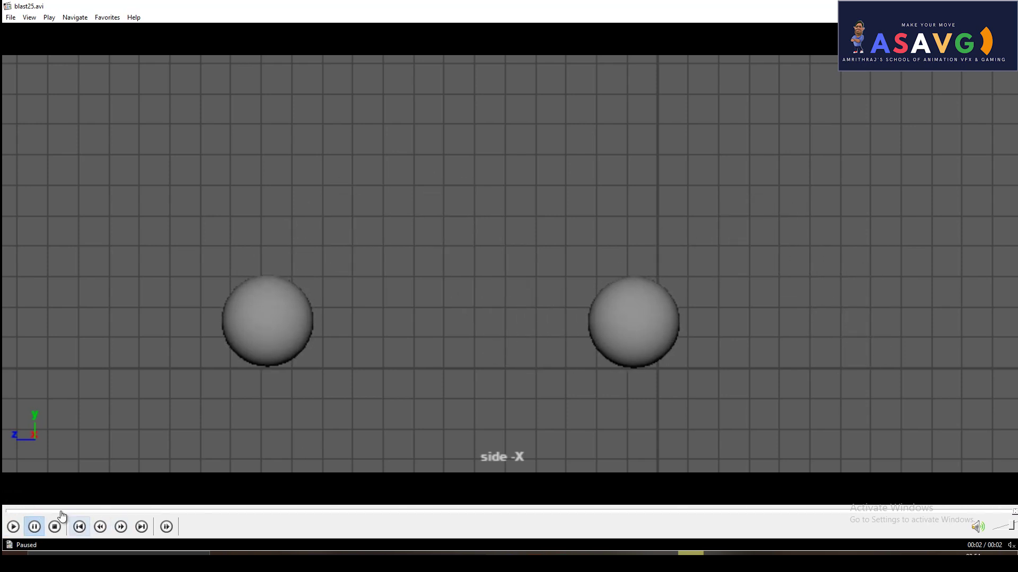
pyautogui.moveTo(47, 511); pyautogui.dragTo(3, 502)
pyautogui.click(20, 520)
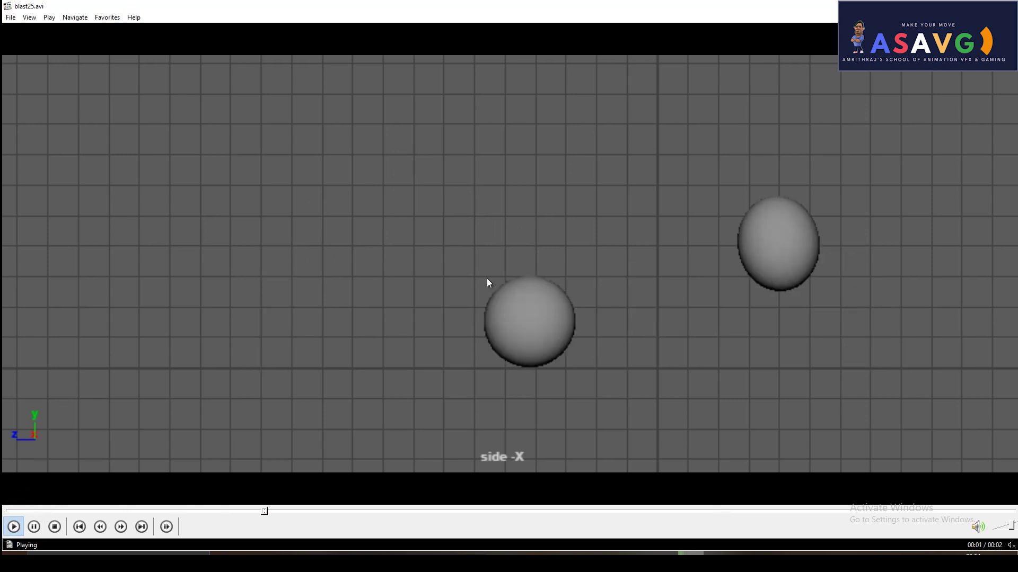